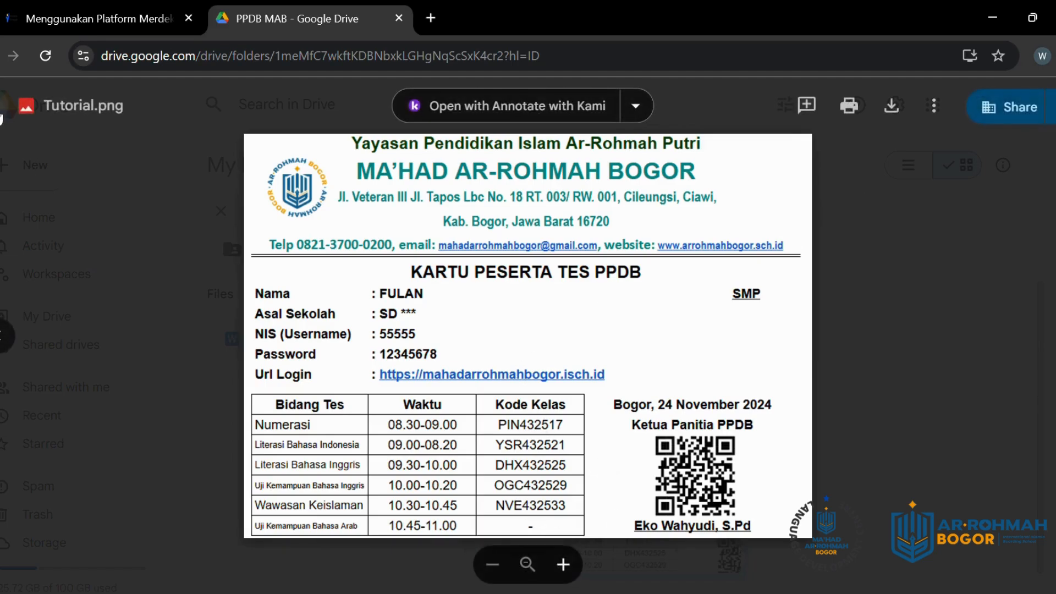
Step: Close the participant card preview, view Tutorial.png full-size again, then close it and open a new tab
{"action": "left_click", "coordinate": [6, 106]}
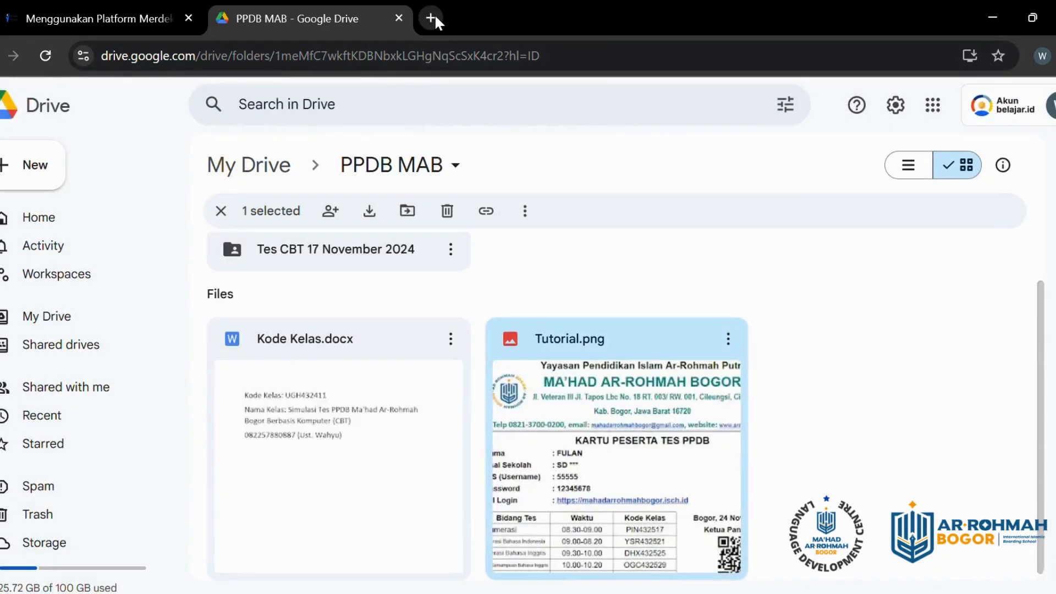
{"action": "left_click_drag", "start_coordinate": [690, 404], "coordinate": [693, 429]}
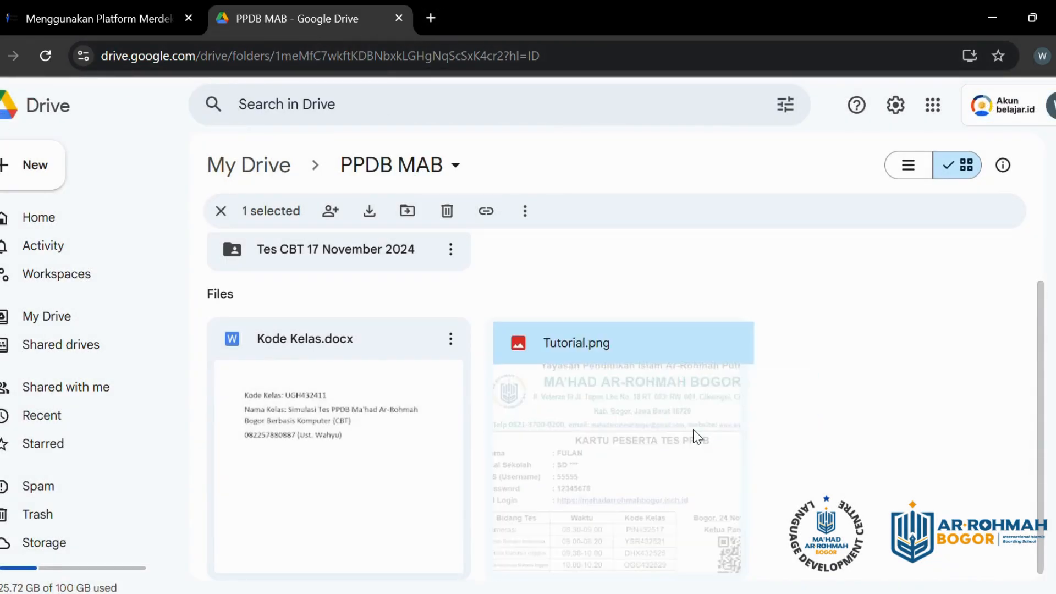
{"action": "double_click", "coordinate": [692, 429]}
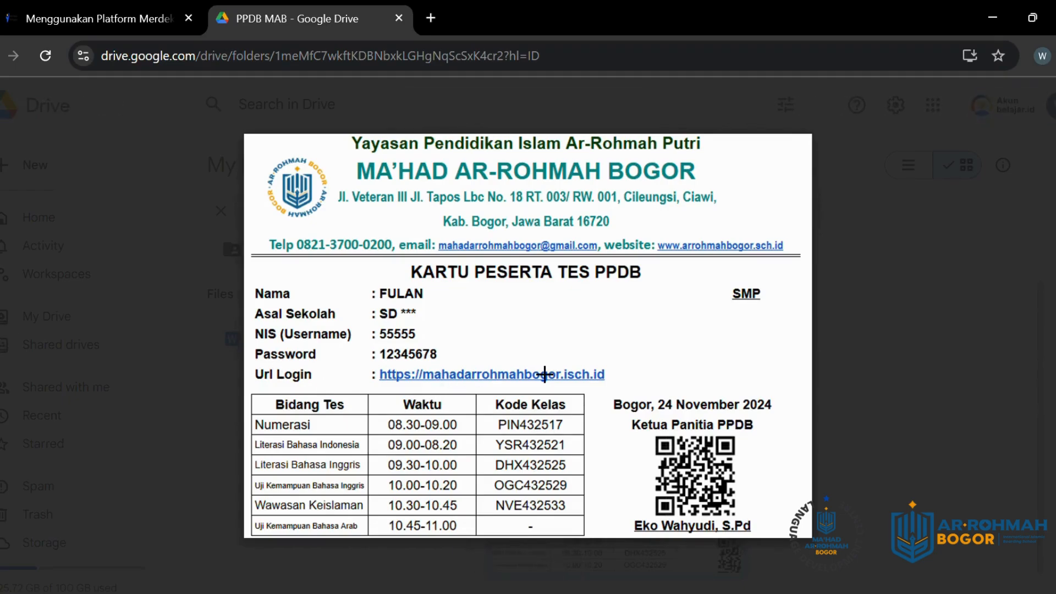
{"action": "left_click", "coordinate": [858, 299]}
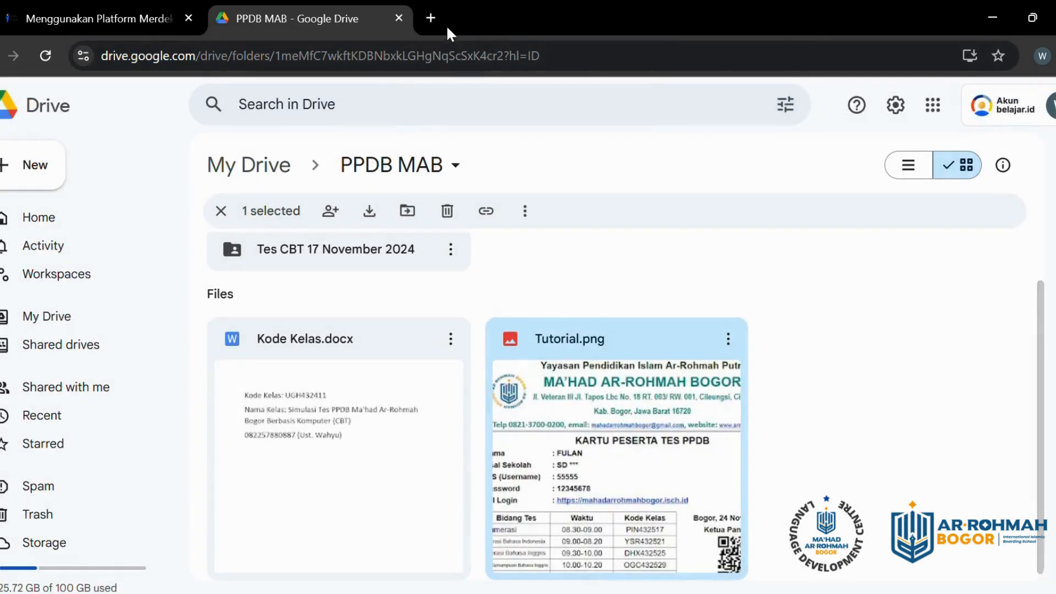
{"action": "left_click", "coordinate": [430, 18]}
Step: Load the e-learning portal at mahadarrohmahbogor.isch.id using the address bar's suggestion
{"action": "left_click", "coordinate": [398, 69]}
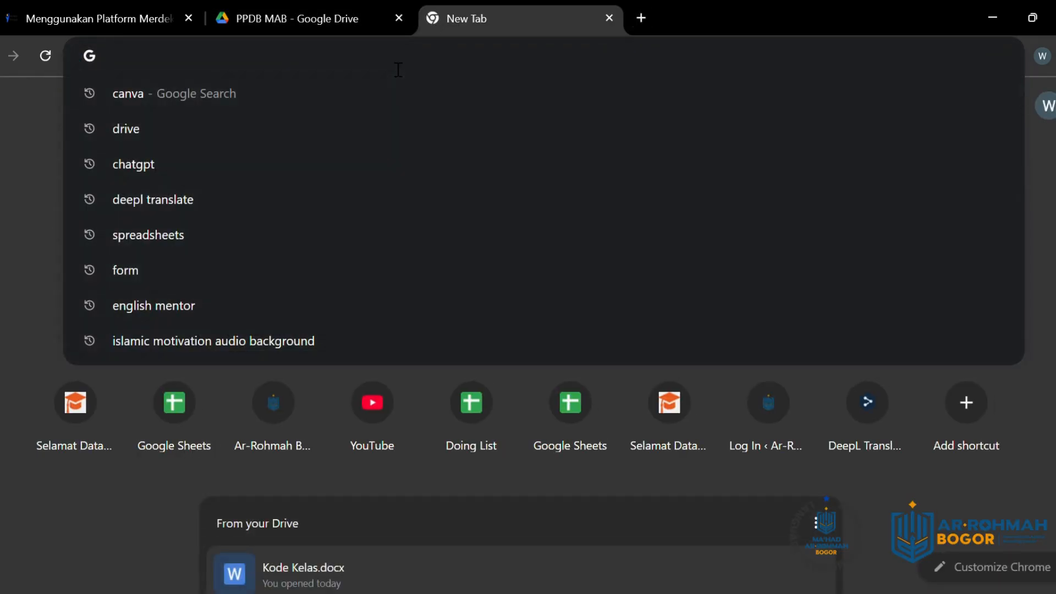
{"action": "type", "text": "htt"}
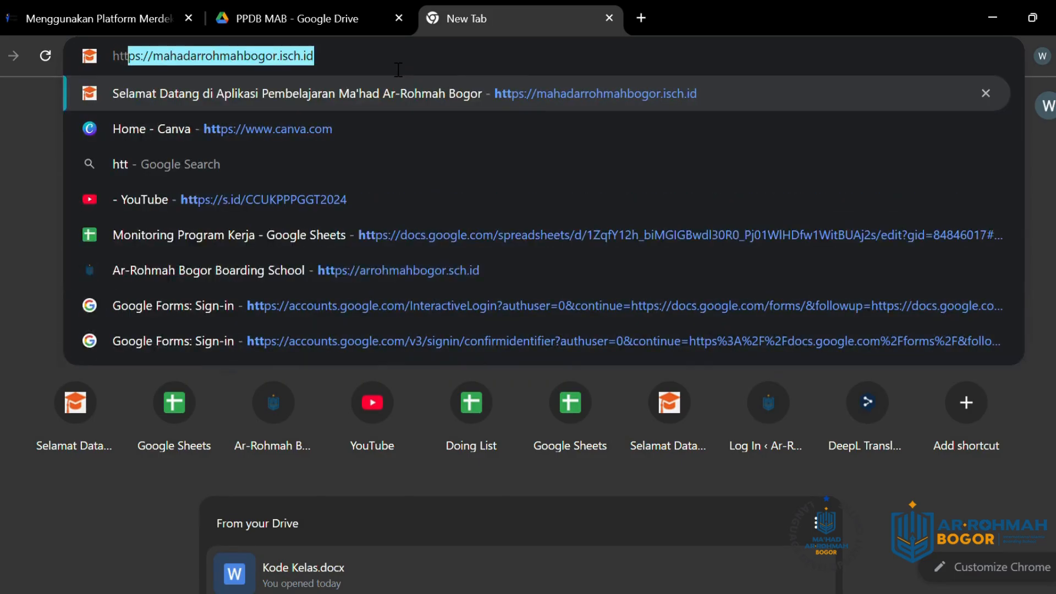
{"action": "type", "text": "p"}
{"action": "key", "text": "BackSpace"}
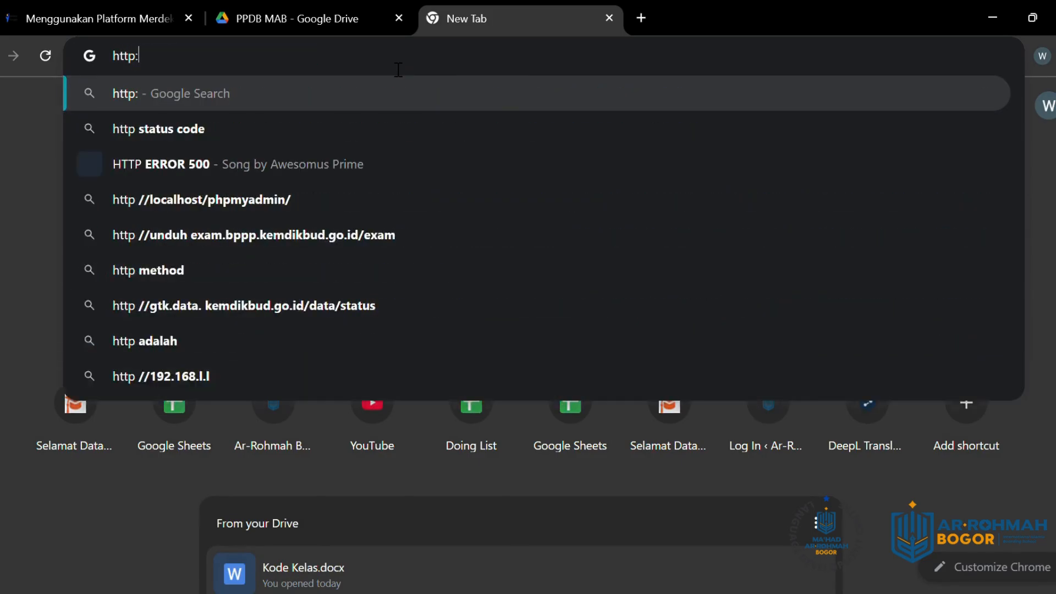
{"action": "type", "text": "://"}
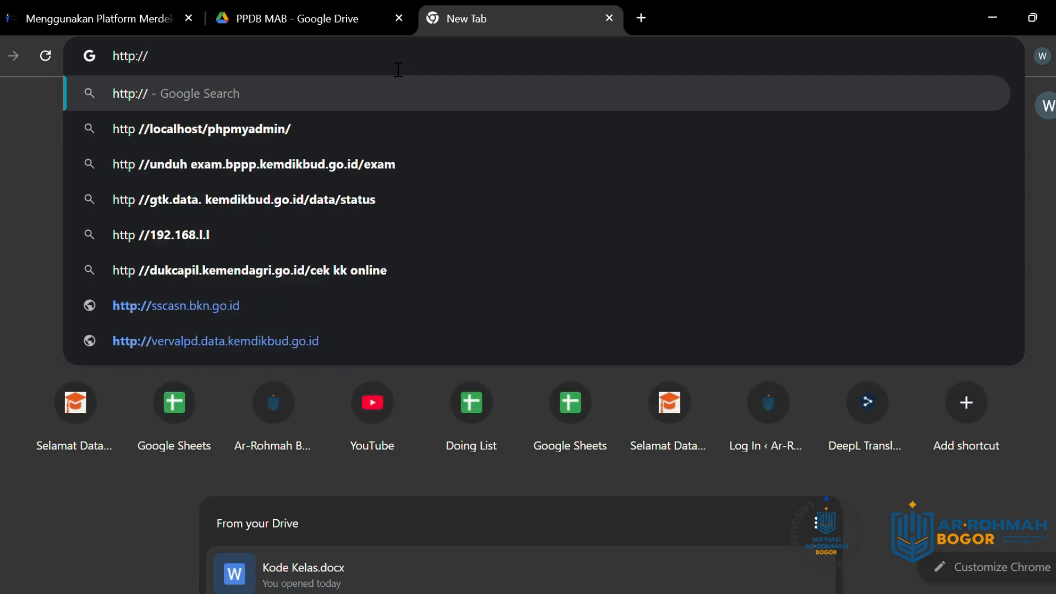
{"action": "key", "text": "BackSpace"}
{"action": "key", "text": "BackSpace"}
{"action": "key", "text": "BackSpace"}
{"action": "type", "text": "s"}
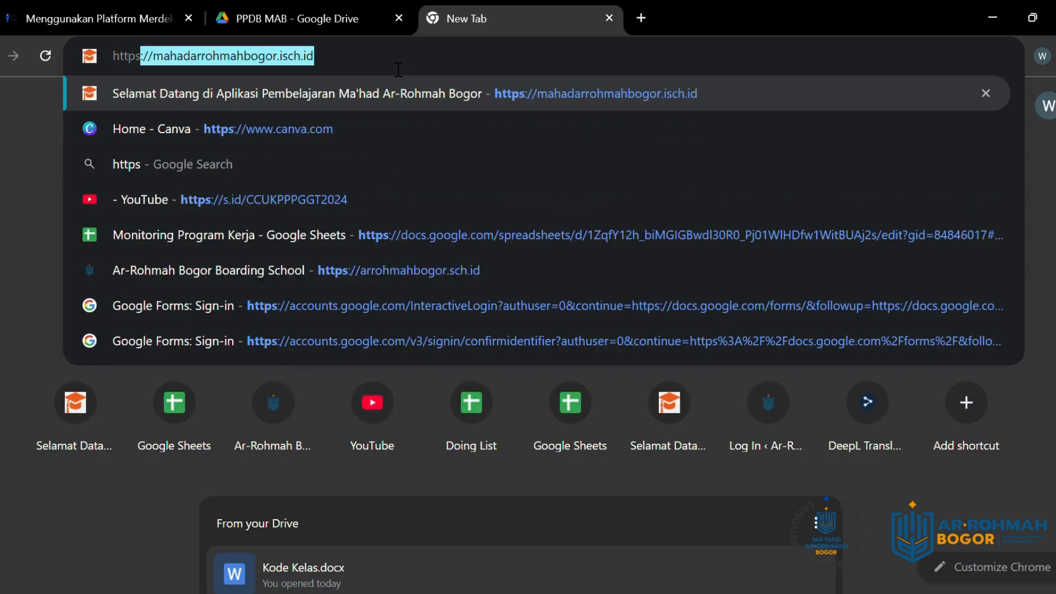
{"action": "type", "text": "://"}
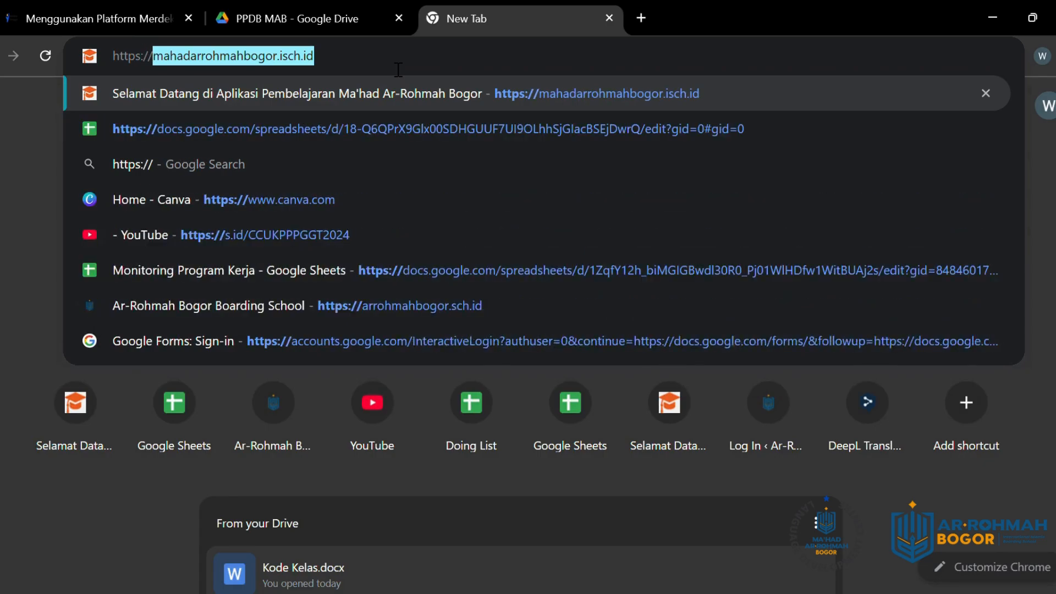
{"action": "left_click", "coordinate": [334, 62]}
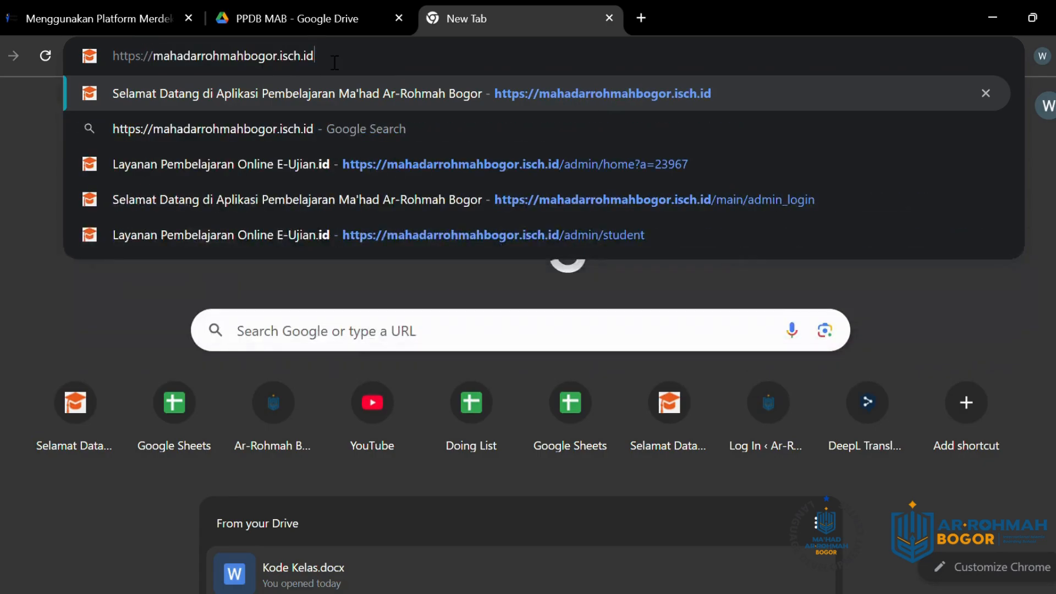
{"action": "key", "text": "Return"}
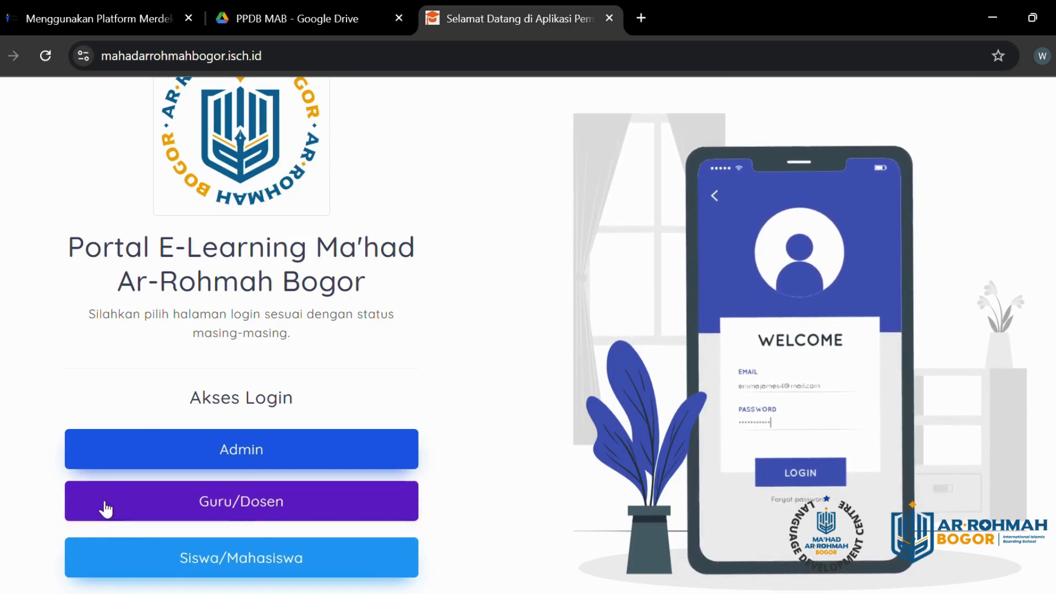
Step: Scroll the Akses Login panel and choose the Siswa/Mahasiswa login
{"action": "scroll", "coordinate": [236, 396], "scroll_direction": "down", "scroll_amount": 1}
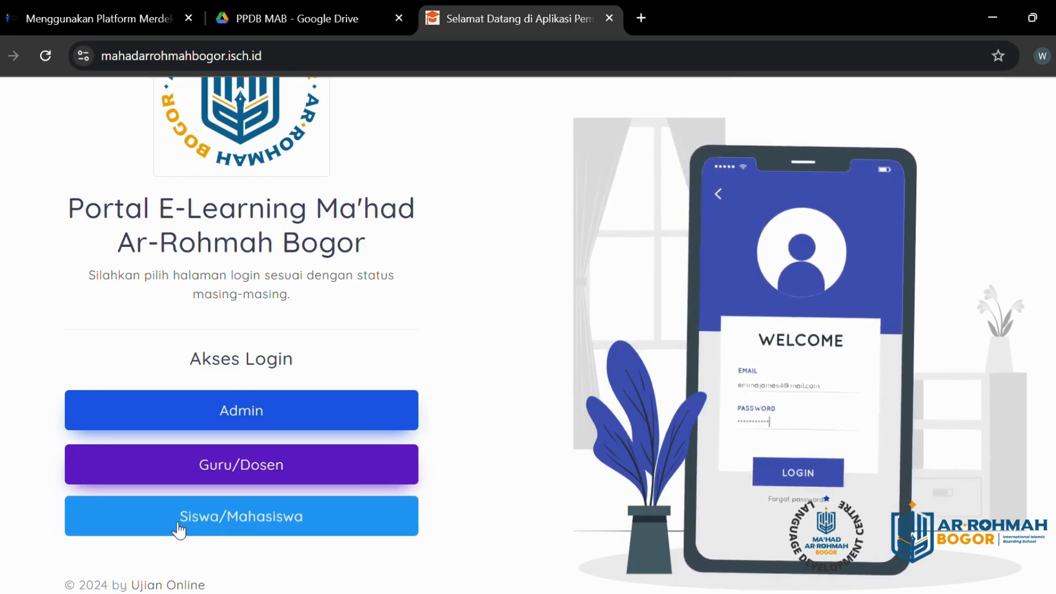
{"action": "left_click", "coordinate": [265, 520]}
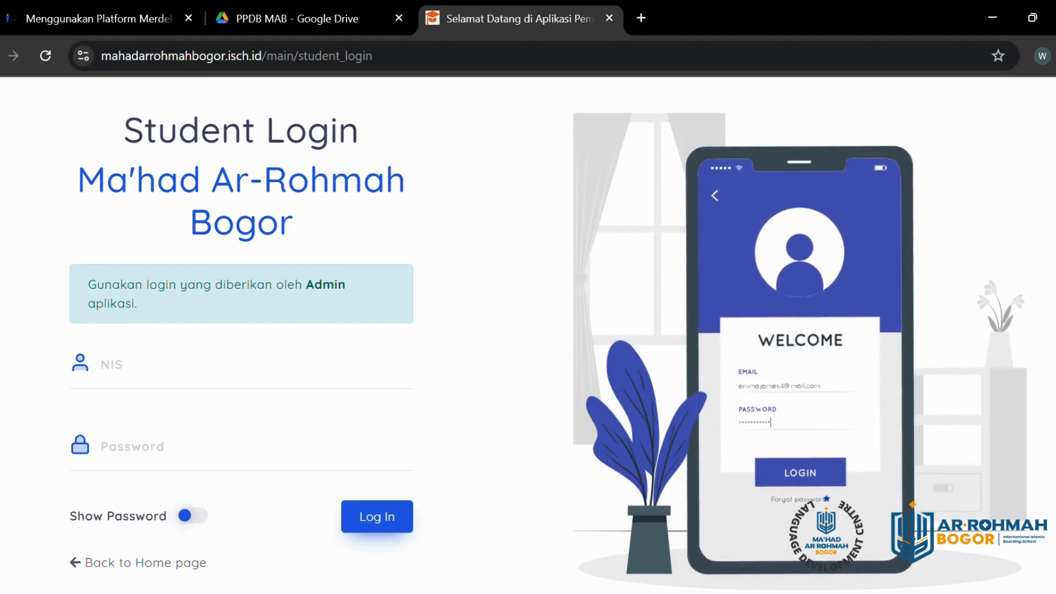
Step: Check the participant card in Drive for the student's NIS and password
{"action": "left_click", "coordinate": [144, 366]}
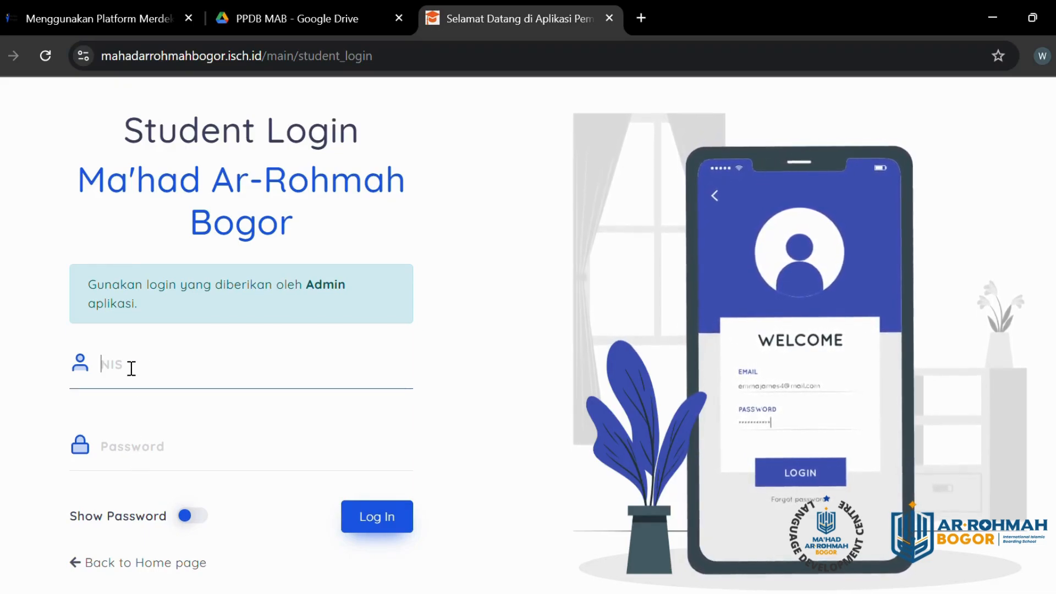
{"action": "left_click", "coordinate": [141, 458]}
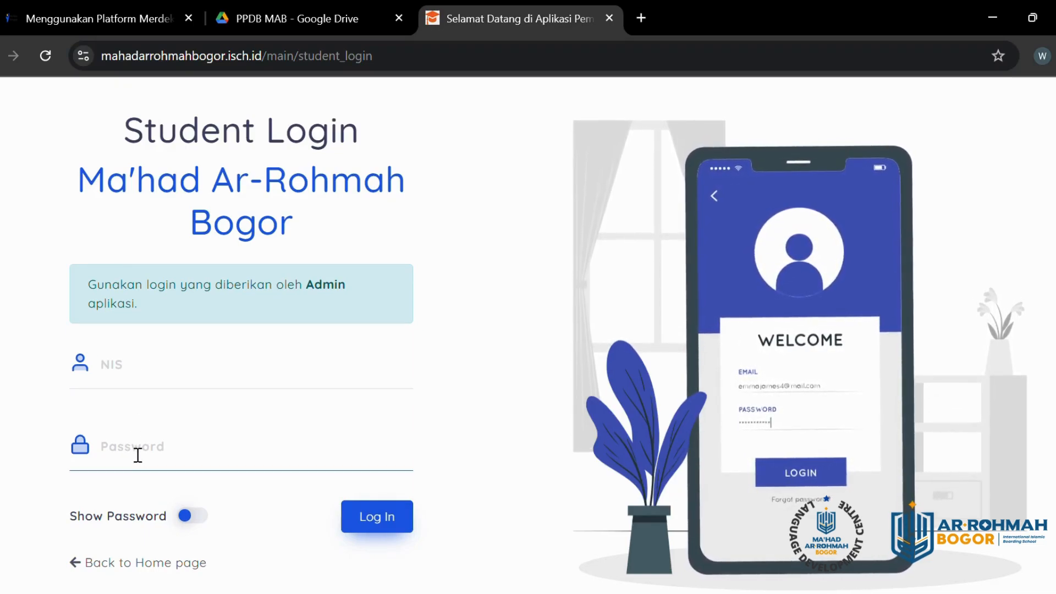
{"action": "left_click", "coordinate": [308, 18]}
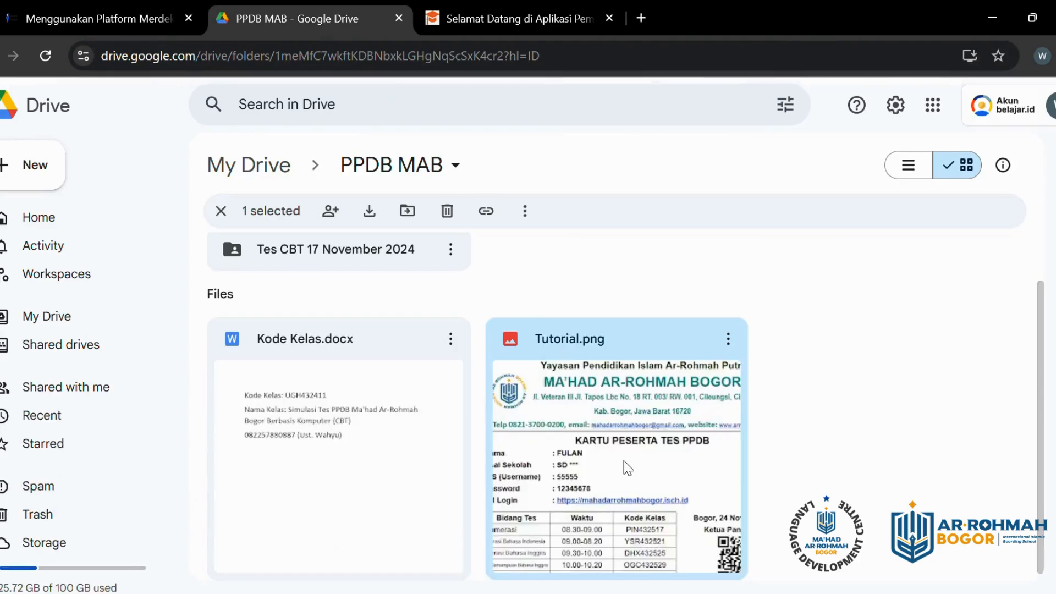
{"action": "double_click", "coordinate": [586, 484]}
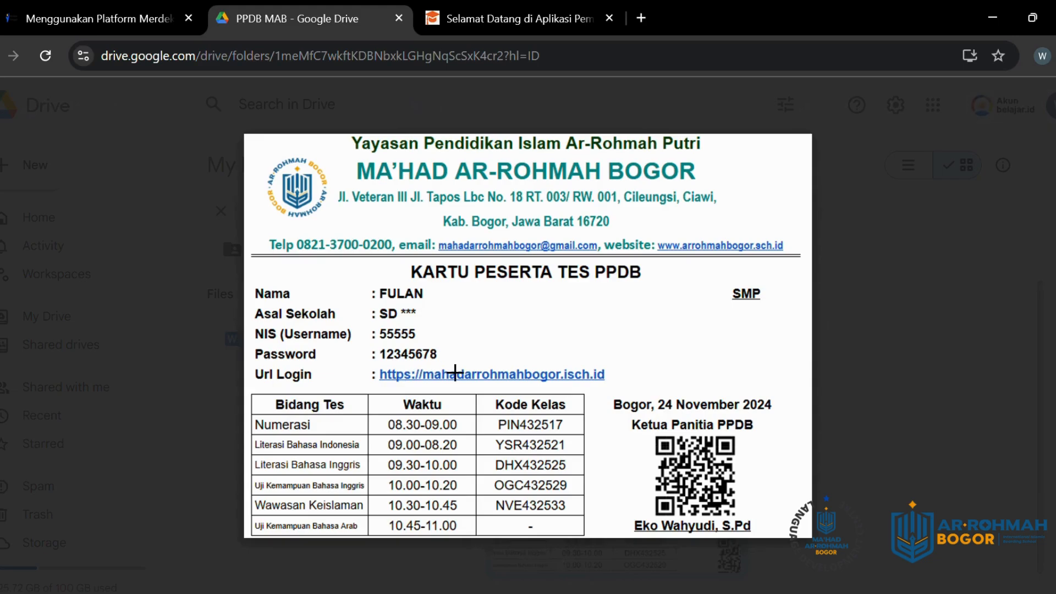
{"action": "left_click", "coordinate": [517, 19]}
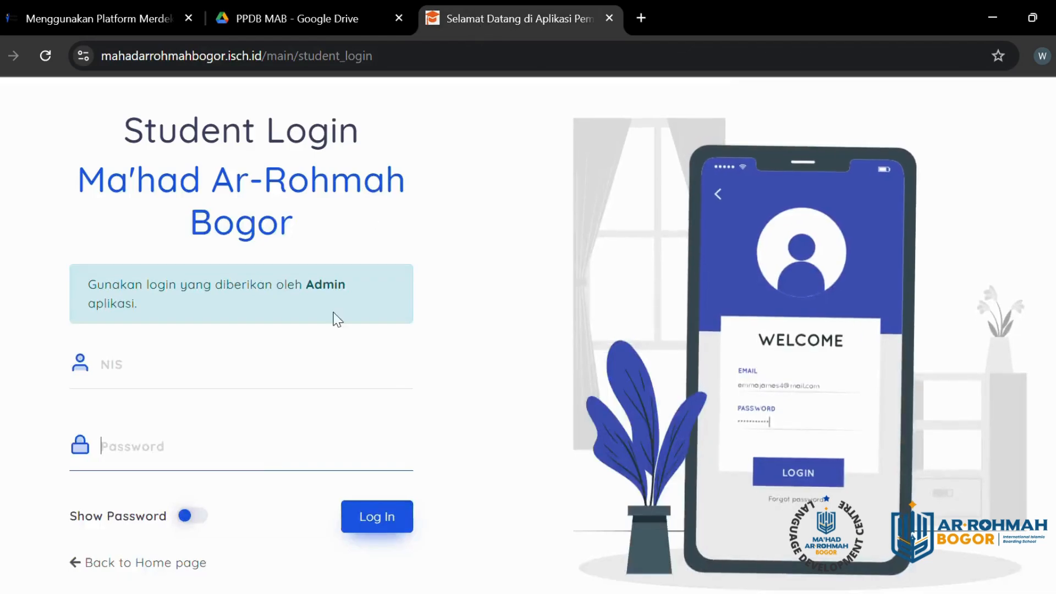
Step: Enter the student's NIS and password, showing the password in plain text
{"action": "left_click", "coordinate": [200, 380]}
{"action": "type", "text": "5"}
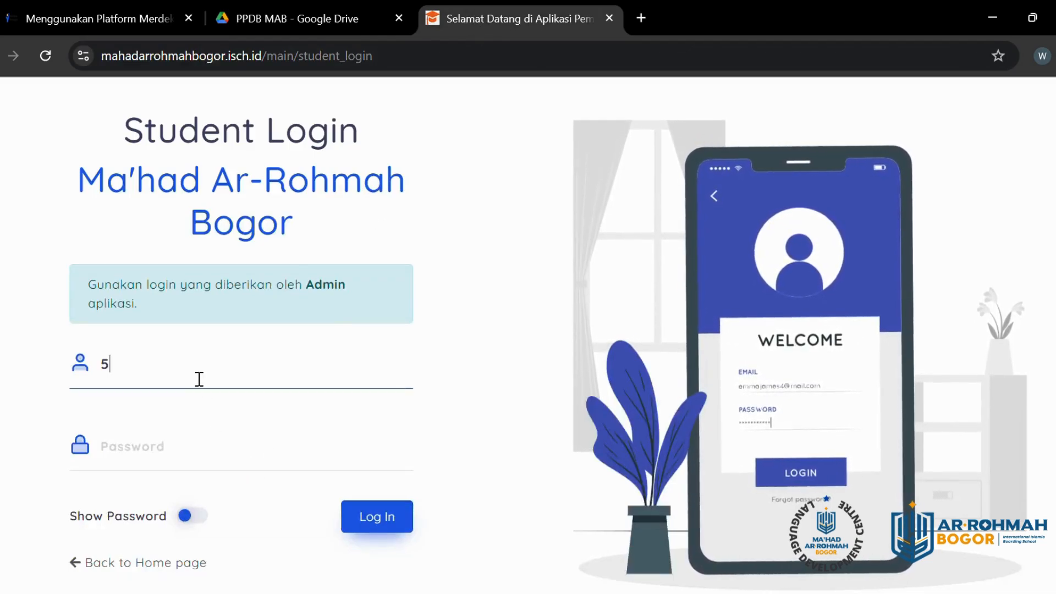
{"action": "type", "text": "5555"}
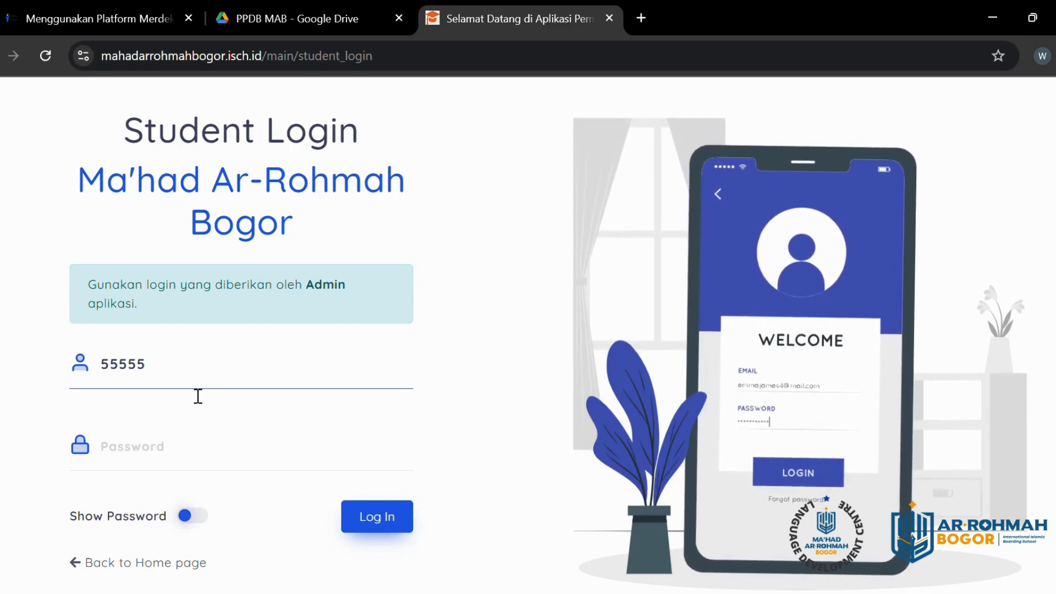
{"action": "left_click", "coordinate": [170, 470]}
{"action": "type", "text": "555"}
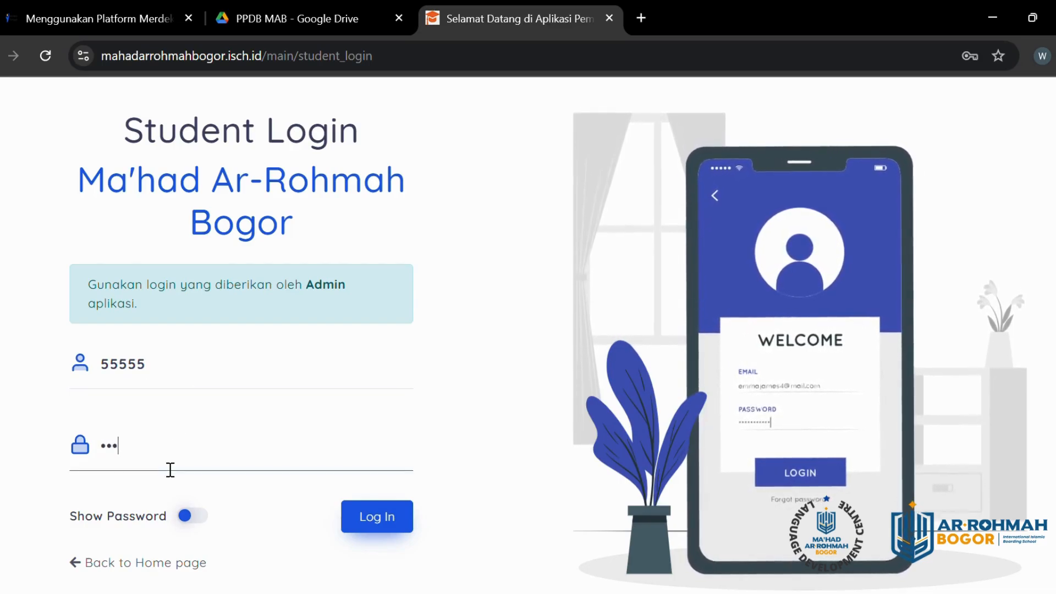
{"action": "type", "text": "5"}
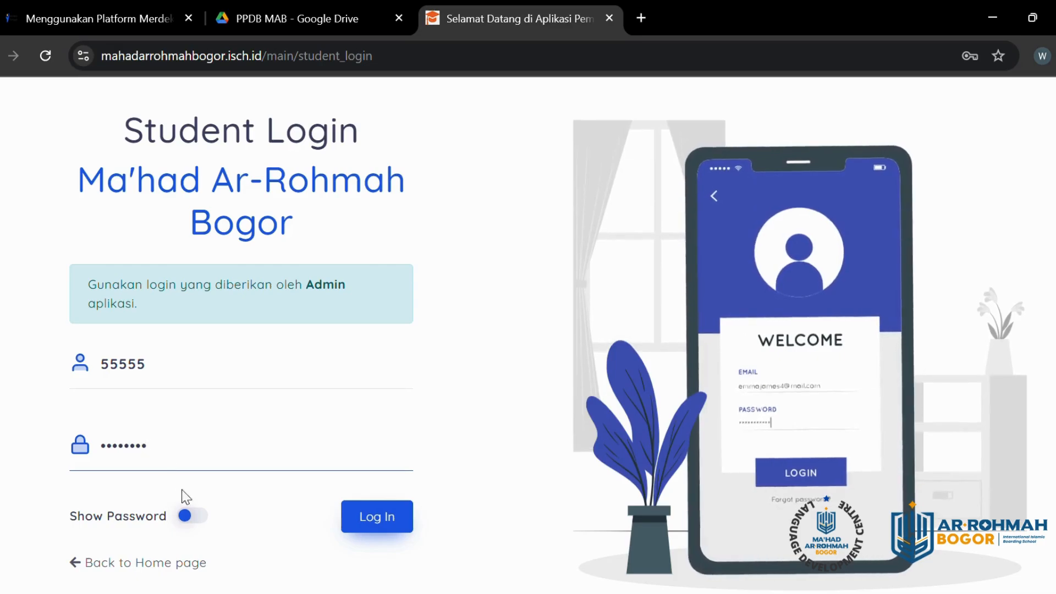
{"action": "left_click", "coordinate": [197, 517]}
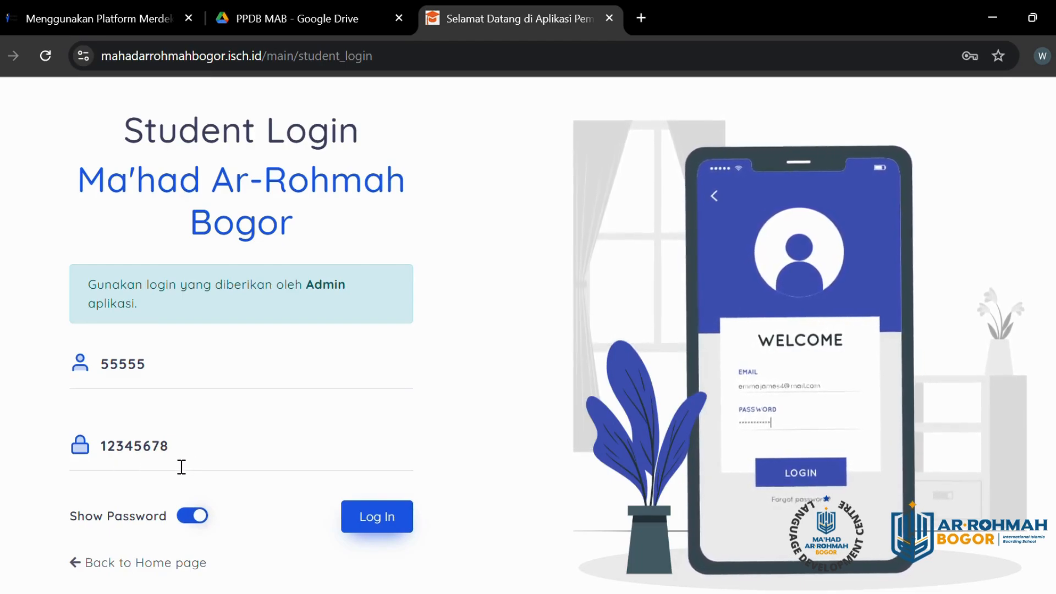
{"action": "left_click", "coordinate": [200, 450]}
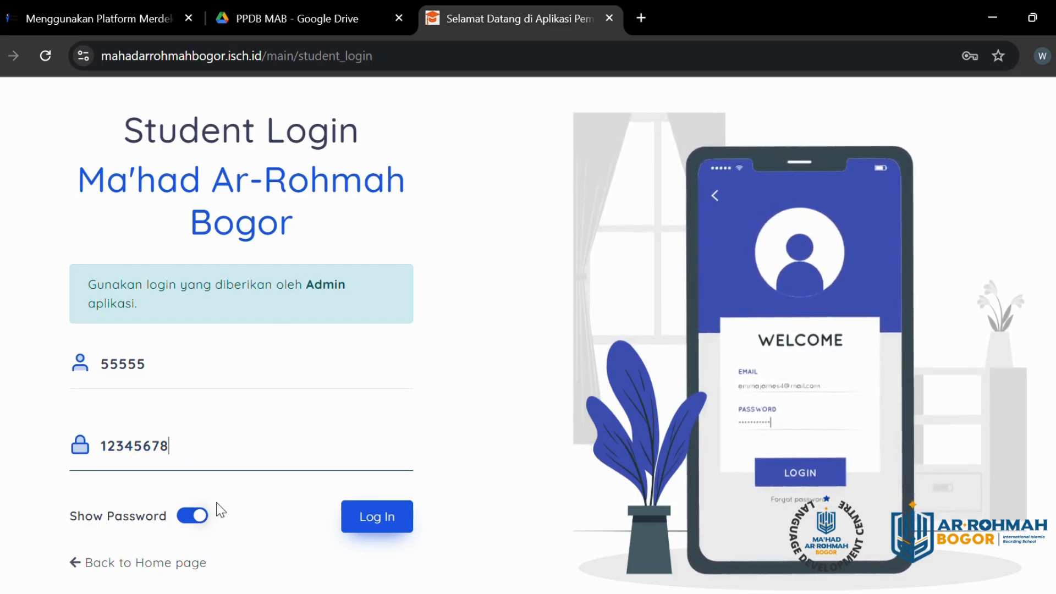
Step: Log in as the student, dismiss Chrome's change-password warning, and return to Ubah Password
{"action": "left_click", "coordinate": [393, 524]}
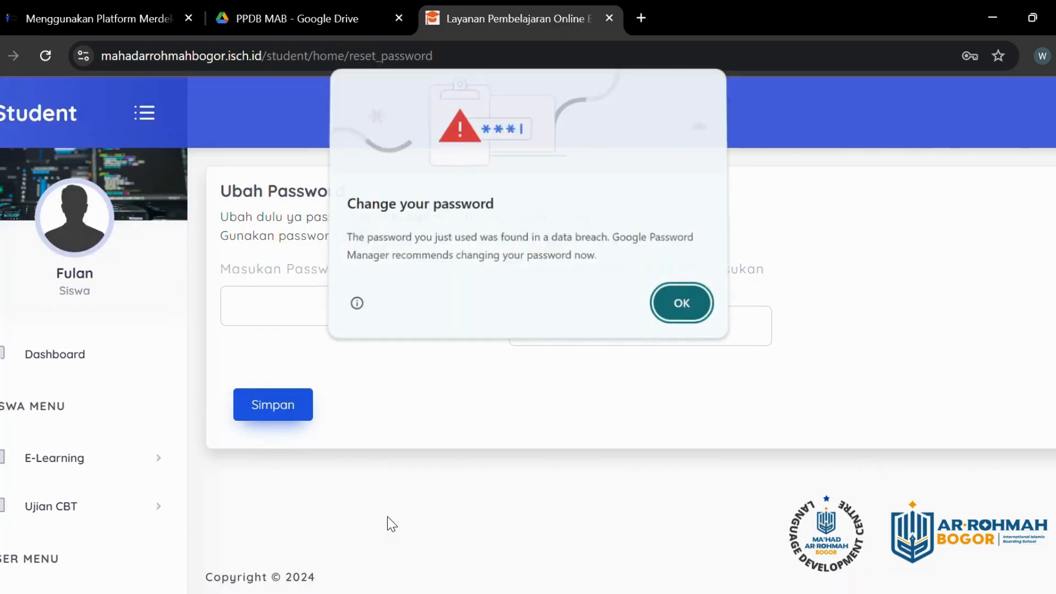
{"action": "left_click", "coordinate": [677, 307]}
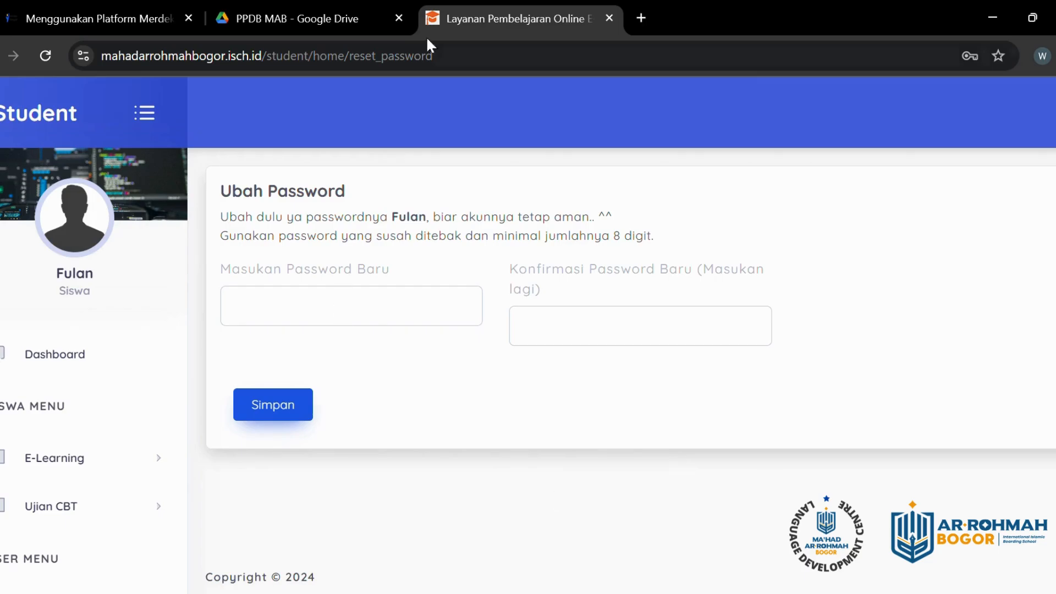
{"action": "left_click", "coordinate": [333, 18]}
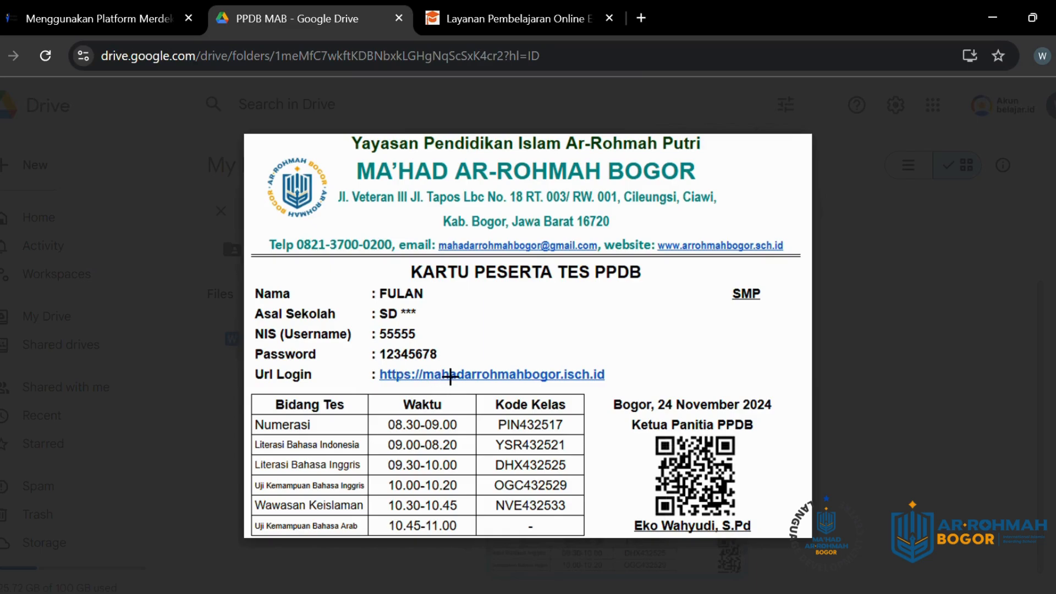
{"action": "left_click", "coordinate": [524, 17]}
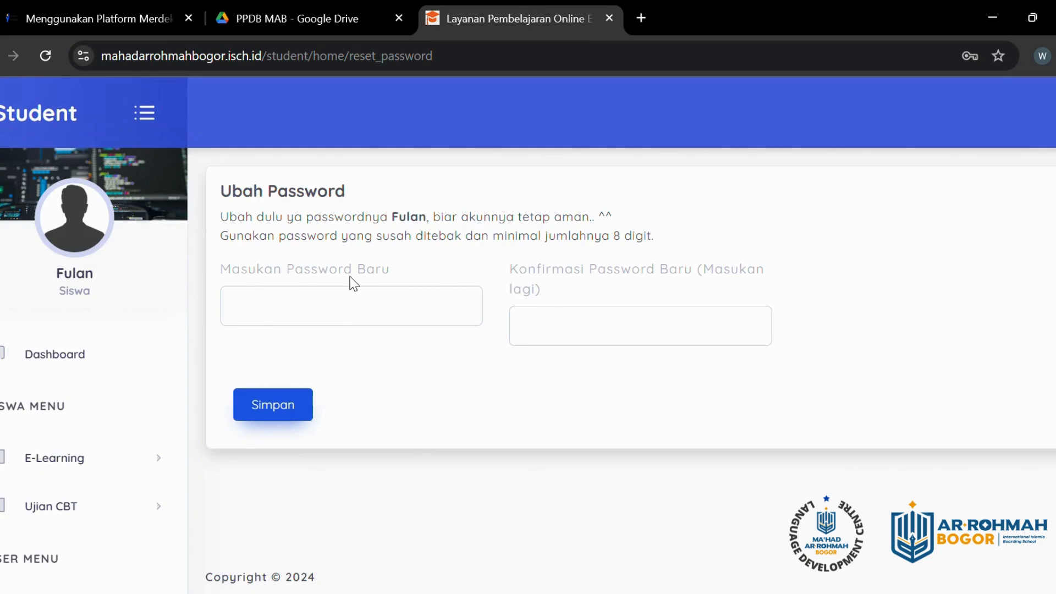
Step: Enter the new password in both Ubah Password fields and save it with Simpan
{"action": "left_click", "coordinate": [349, 311]}
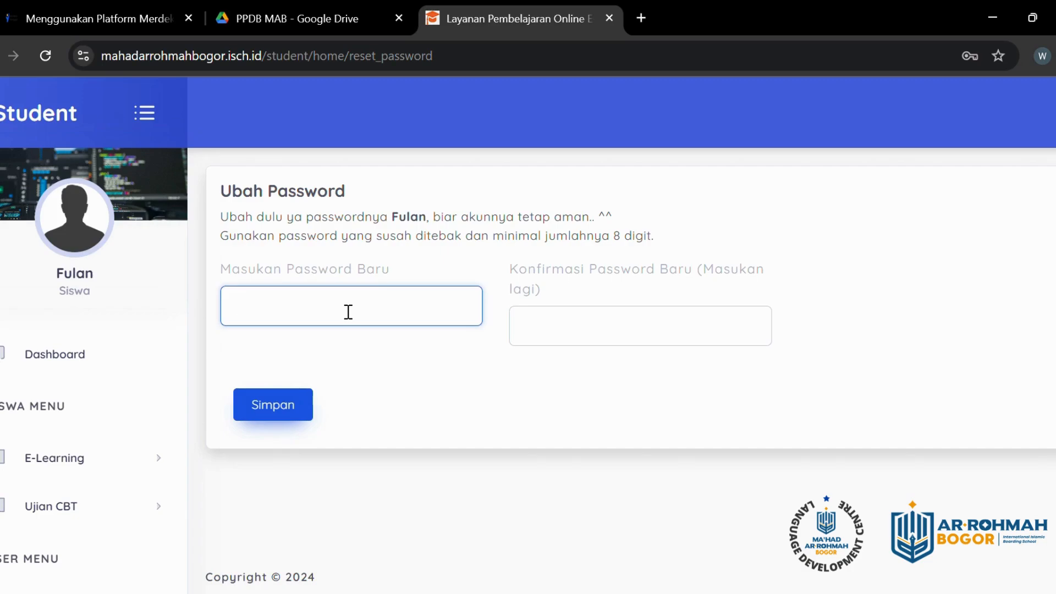
{"action": "type", "text": "a"}
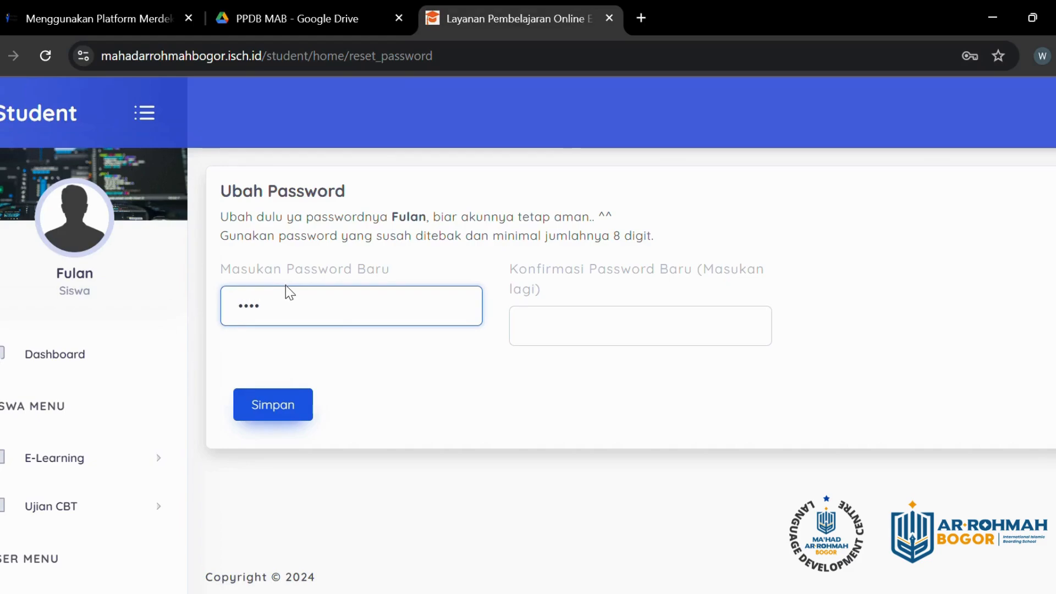
{"action": "type", "text": "a"}
{"action": "left_click", "coordinate": [580, 323]}
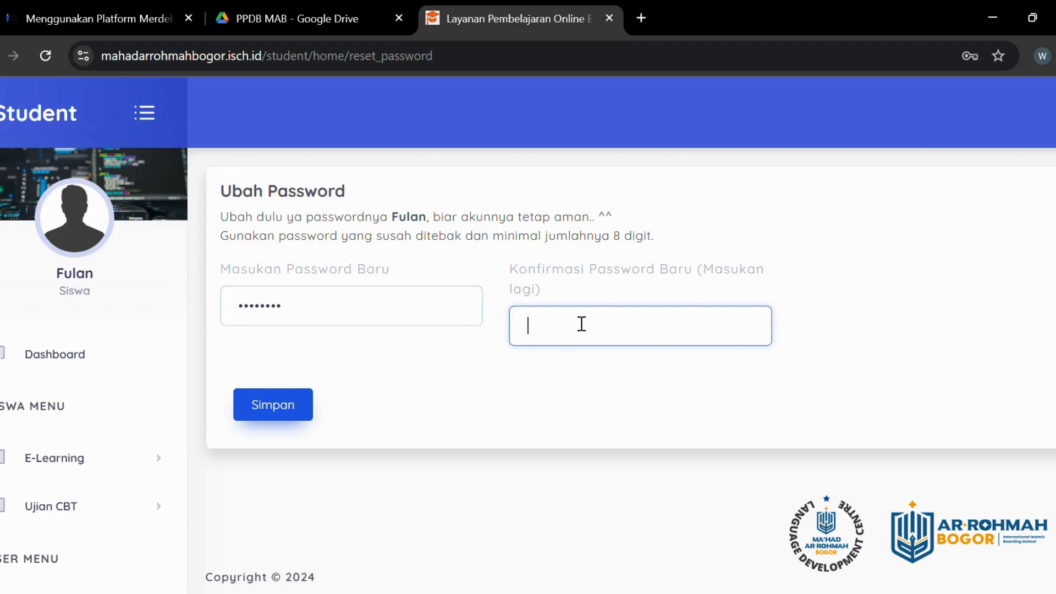
{"action": "type", "text": "aaaaaaaa"}
{"action": "left_click", "coordinate": [276, 415]}
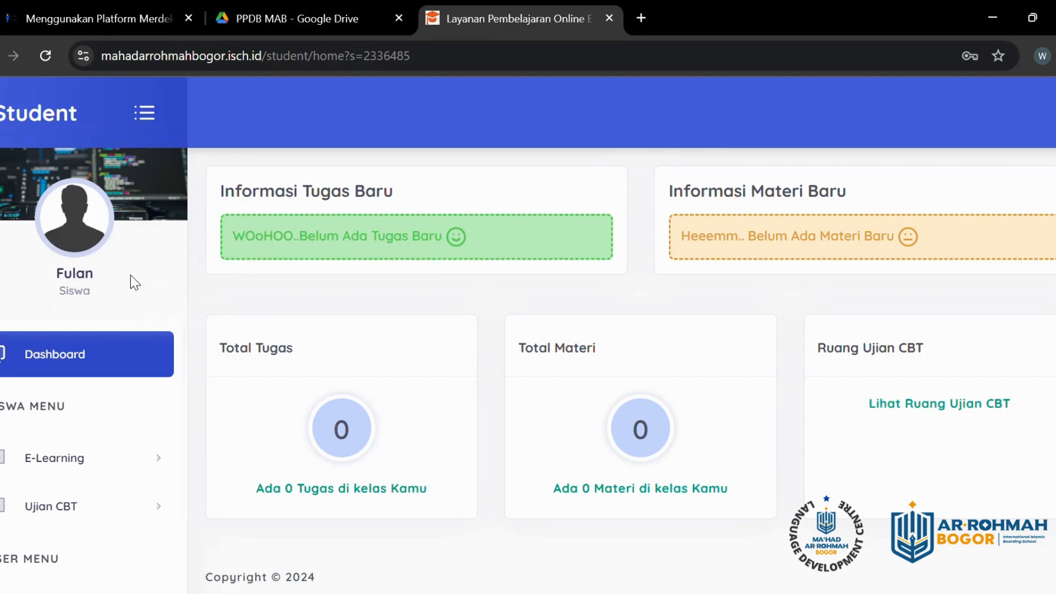
Step: Expand the E-Learning section in the sidebar
{"action": "scroll", "coordinate": [66, 383], "scroll_direction": "down", "scroll_amount": 1}
{"action": "scroll", "coordinate": [33, 440], "scroll_direction": "up", "scroll_amount": 1}
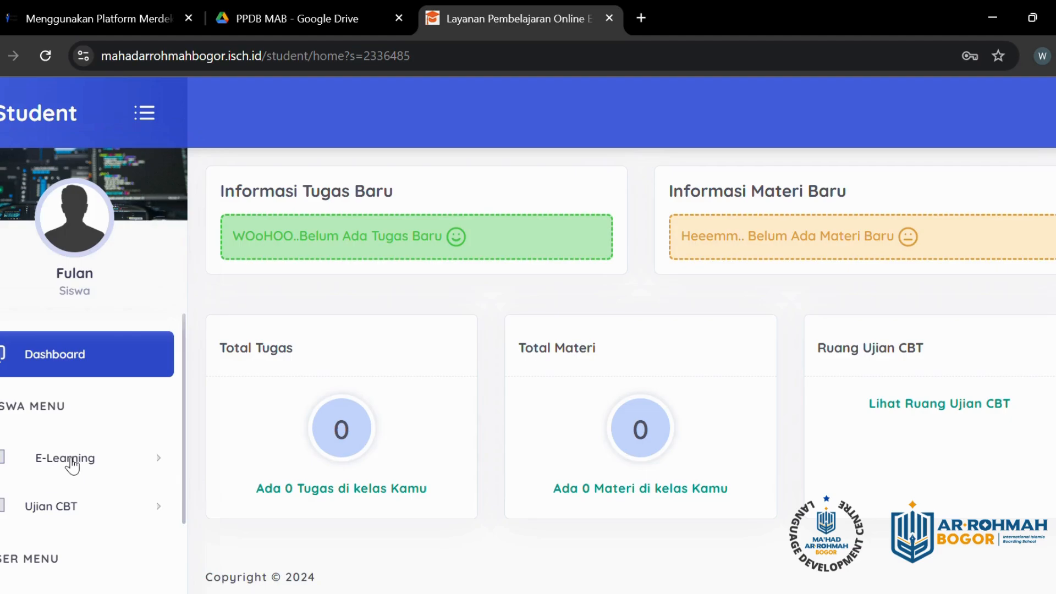
{"action": "scroll", "coordinate": [75, 519], "scroll_direction": "down", "scroll_amount": 1}
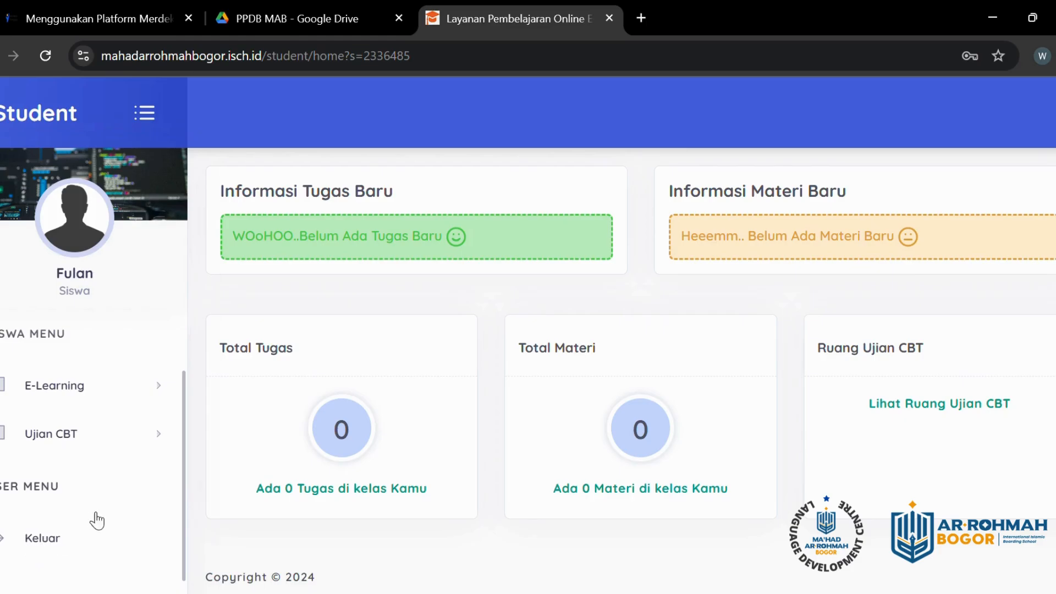
{"action": "scroll", "coordinate": [96, 520], "scroll_direction": "up", "scroll_amount": 1}
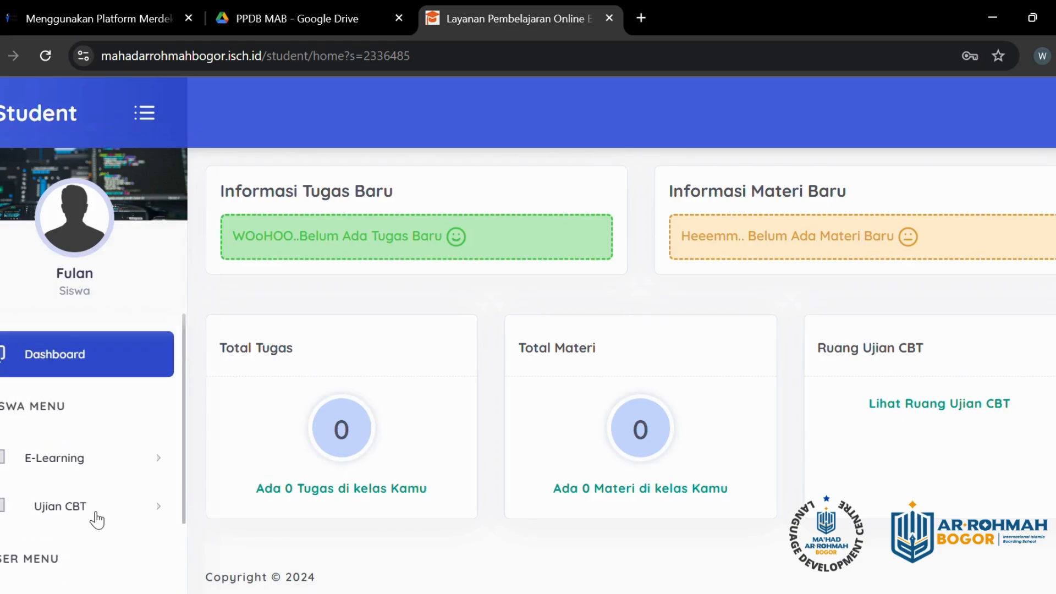
{"action": "left_click", "coordinate": [82, 464]}
Step: Expand Ujian CBT to reveal the Daftar Ruang Ujian entry
{"action": "scroll", "coordinate": [80, 440], "scroll_direction": "down", "scroll_amount": 2}
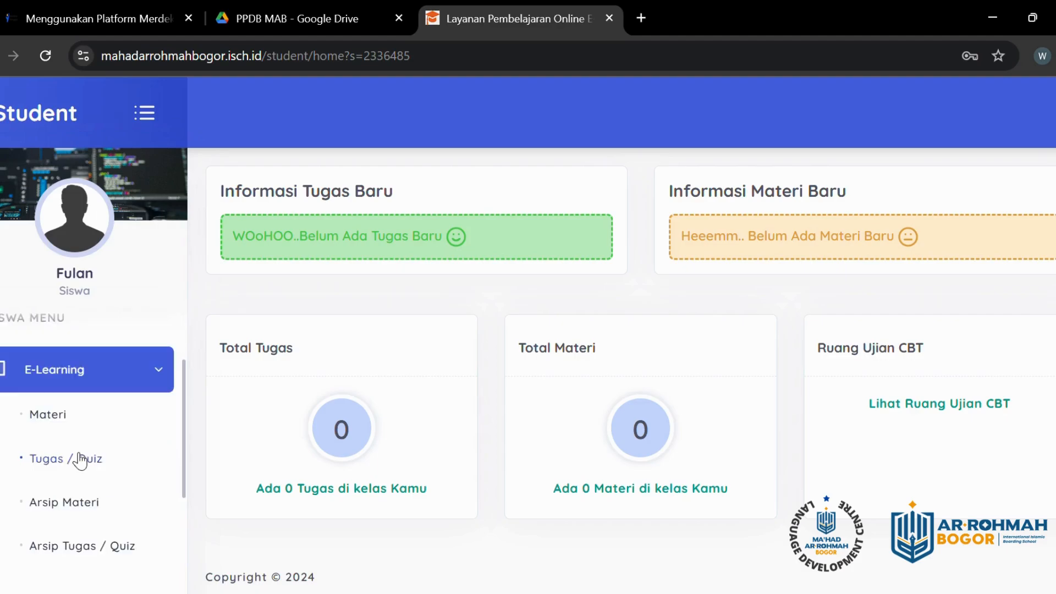
{"action": "scroll", "coordinate": [80, 461], "scroll_direction": "down", "scroll_amount": 1}
{"action": "scroll", "coordinate": [79, 418], "scroll_direction": "down", "scroll_amount": 2}
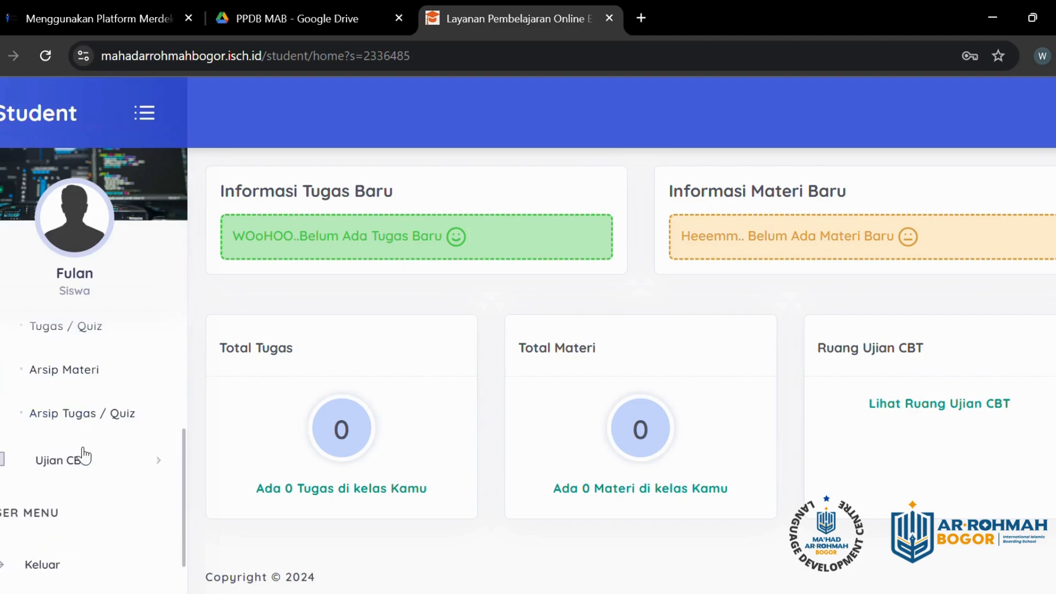
{"action": "scroll", "coordinate": [83, 445], "scroll_direction": "up", "scroll_amount": 2}
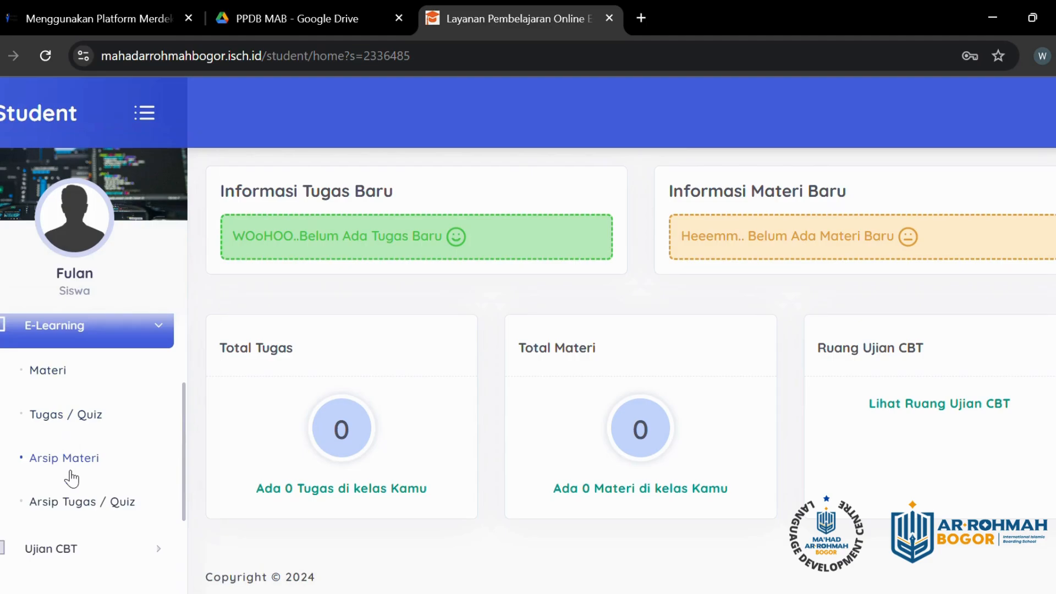
{"action": "scroll", "coordinate": [159, 517], "scroll_direction": "down", "scroll_amount": 1}
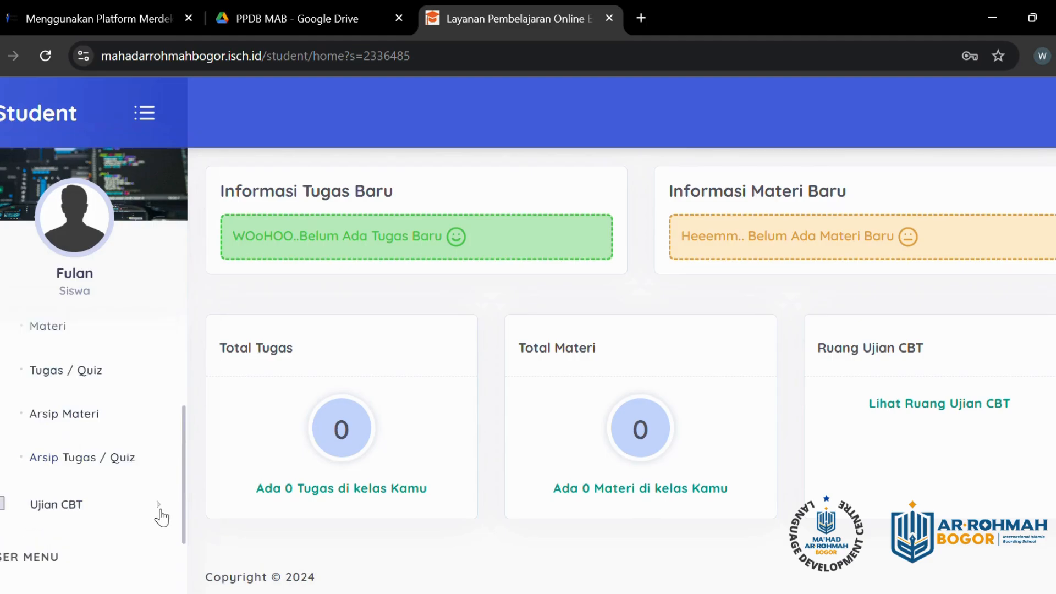
{"action": "left_click", "coordinate": [78, 514]}
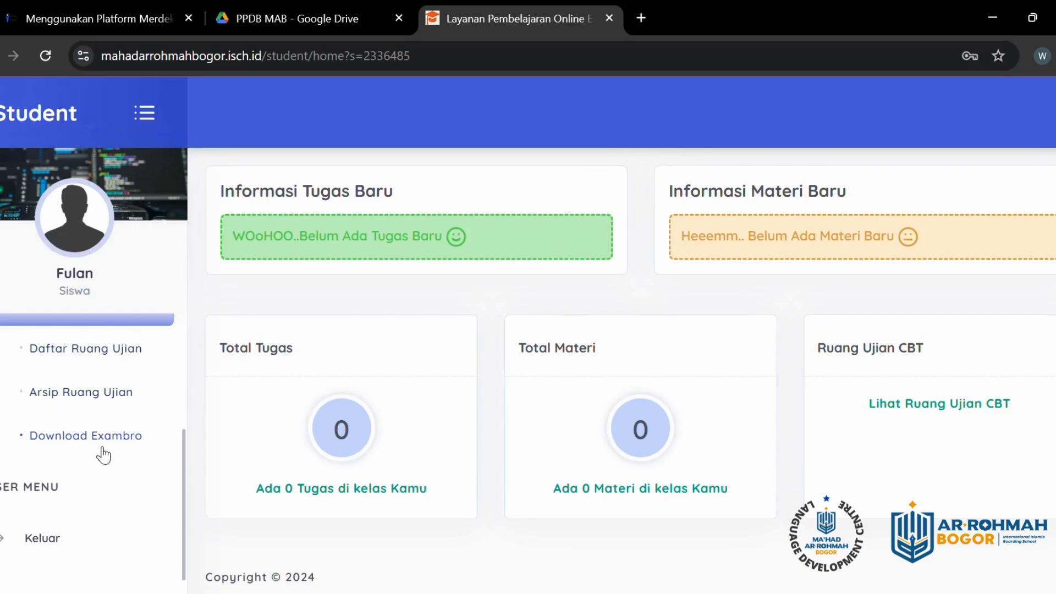
{"action": "scroll", "coordinate": [130, 434], "scroll_direction": "up", "scroll_amount": 3}
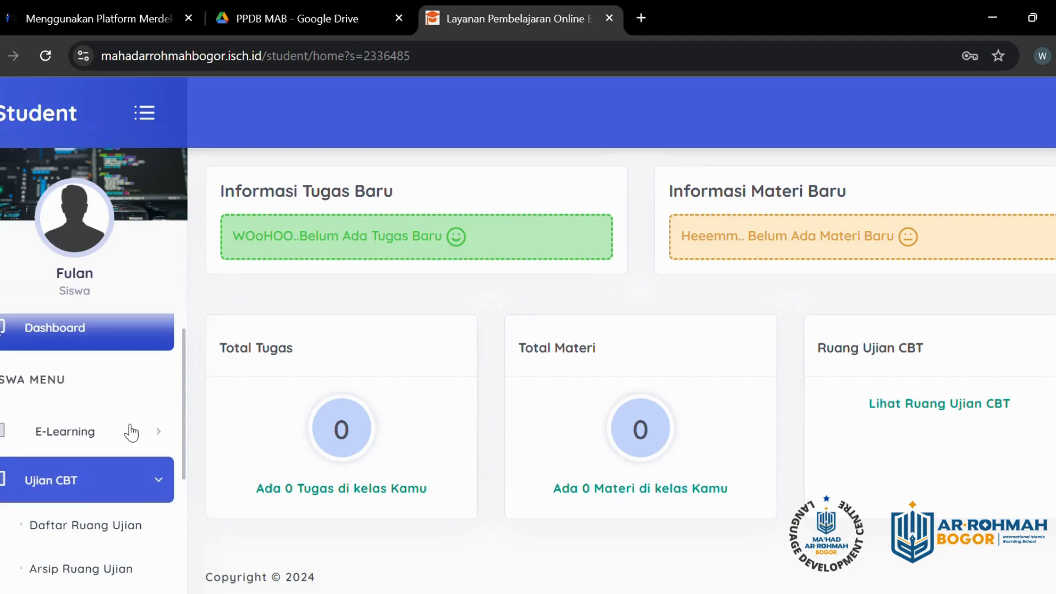
{"action": "scroll", "coordinate": [130, 434], "scroll_direction": "down", "scroll_amount": 1}
{"action": "scroll", "coordinate": [130, 452], "scroll_direction": "up", "scroll_amount": 1}
{"action": "scroll", "coordinate": [121, 459], "scroll_direction": "down", "scroll_amount": 1}
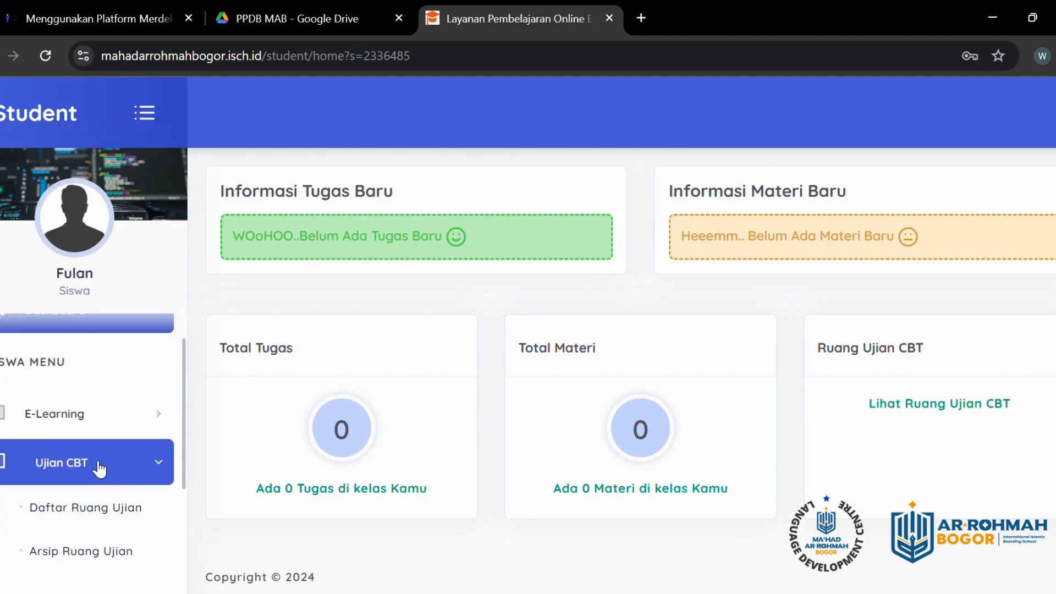
{"action": "scroll", "coordinate": [108, 442], "scroll_direction": "down", "scroll_amount": 2}
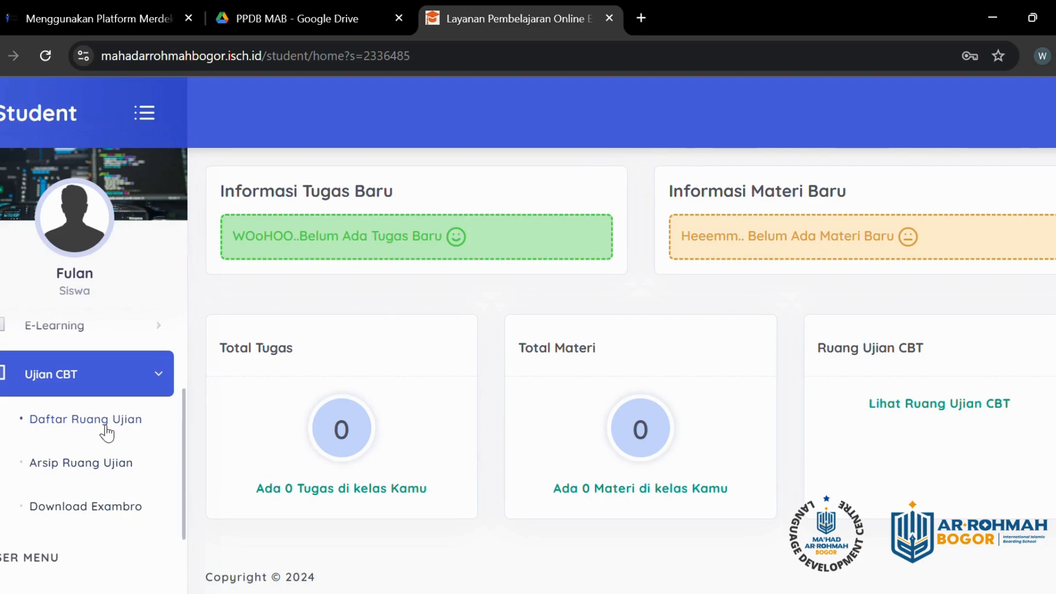
{"action": "scroll", "coordinate": [106, 435], "scroll_direction": "up", "scroll_amount": 3}
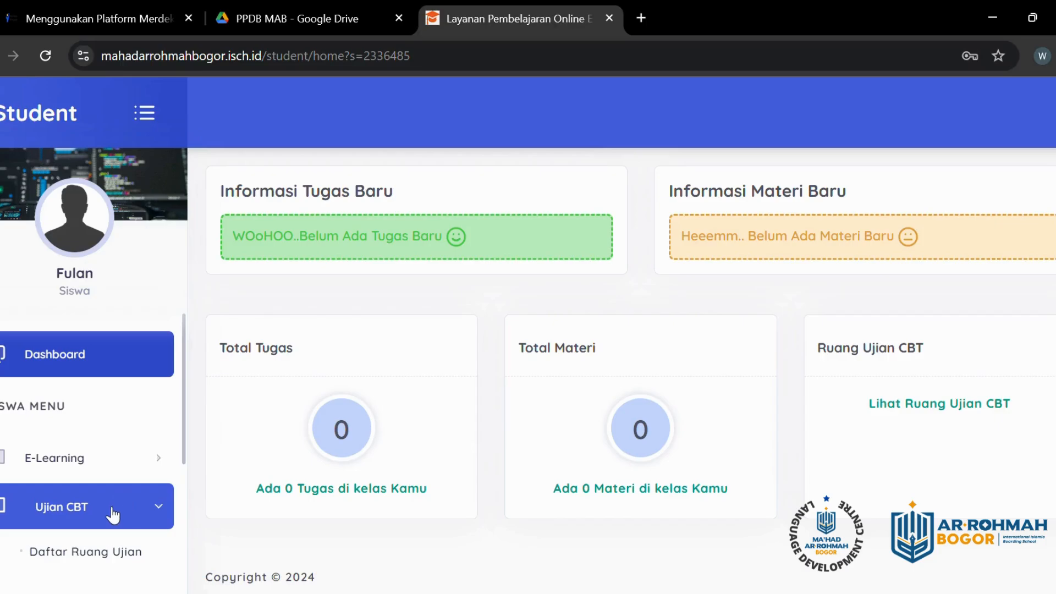
{"action": "scroll", "coordinate": [111, 467], "scroll_direction": "down", "scroll_amount": 2}
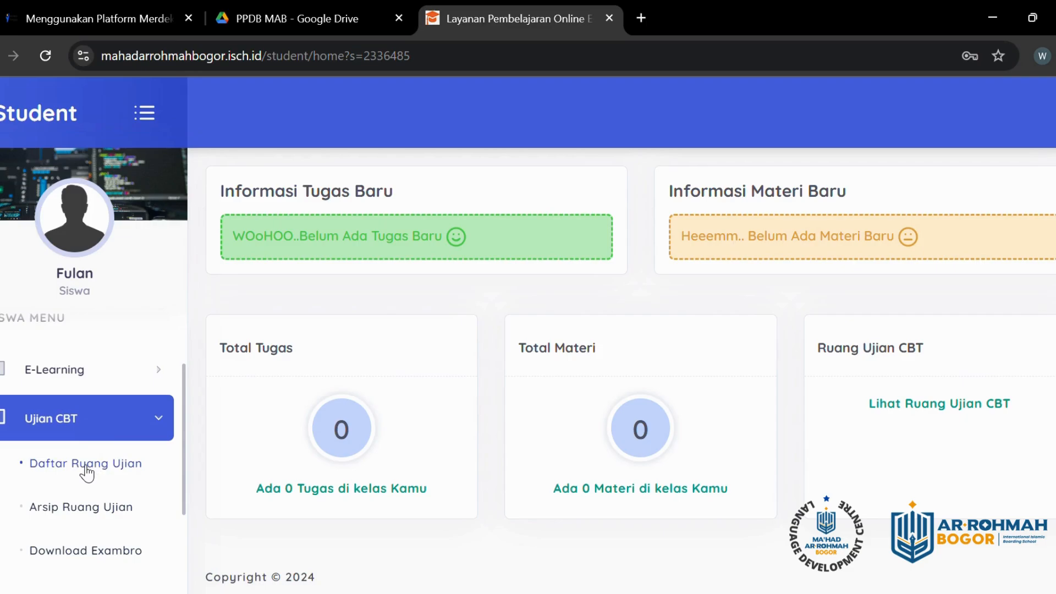
Step: Open the Daftar Ruang Ujian exam-room list
{"action": "left_click", "coordinate": [103, 465]}
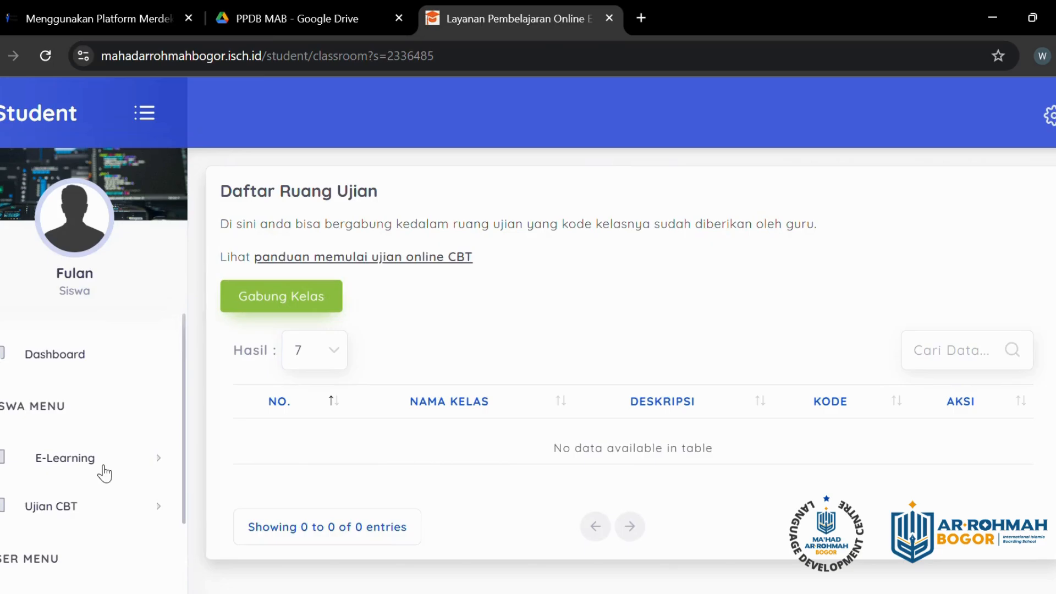
{"action": "left_click", "coordinate": [84, 512]}
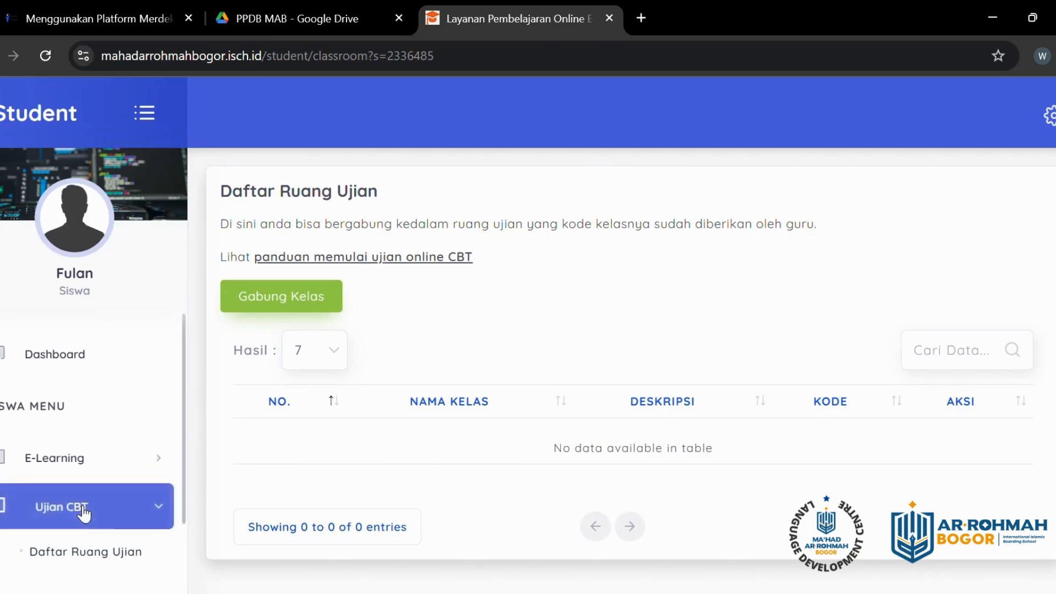
{"action": "scroll", "coordinate": [85, 511], "scroll_direction": "down", "scroll_amount": 2}
{"action": "left_click", "coordinate": [101, 465]}
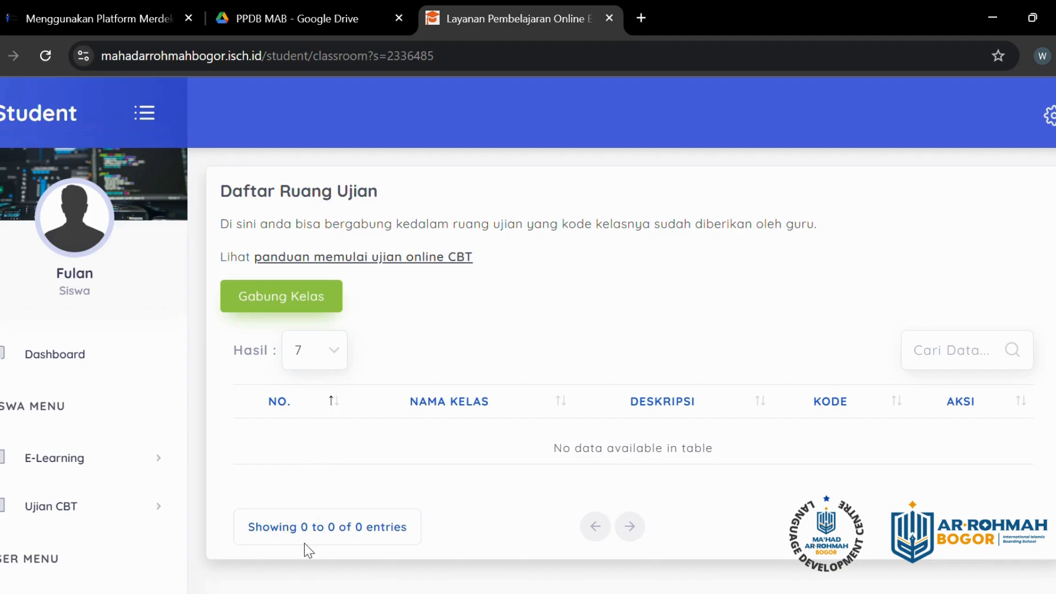
Step: Set Hasil to 10 rows and bring up the Tutorial.png test card in Drive
{"action": "left_click", "coordinate": [331, 350]}
{"action": "left_click", "coordinate": [322, 413]}
{"action": "left_click", "coordinate": [305, 17]}
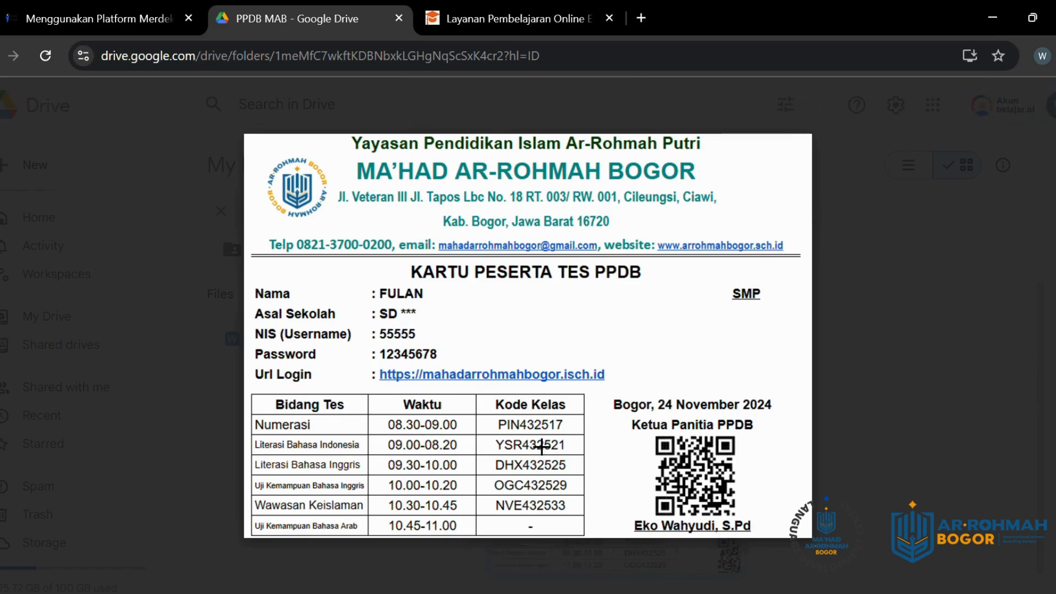
{"action": "left_click", "coordinate": [920, 341]}
{"action": "left_click", "coordinate": [460, 19]}
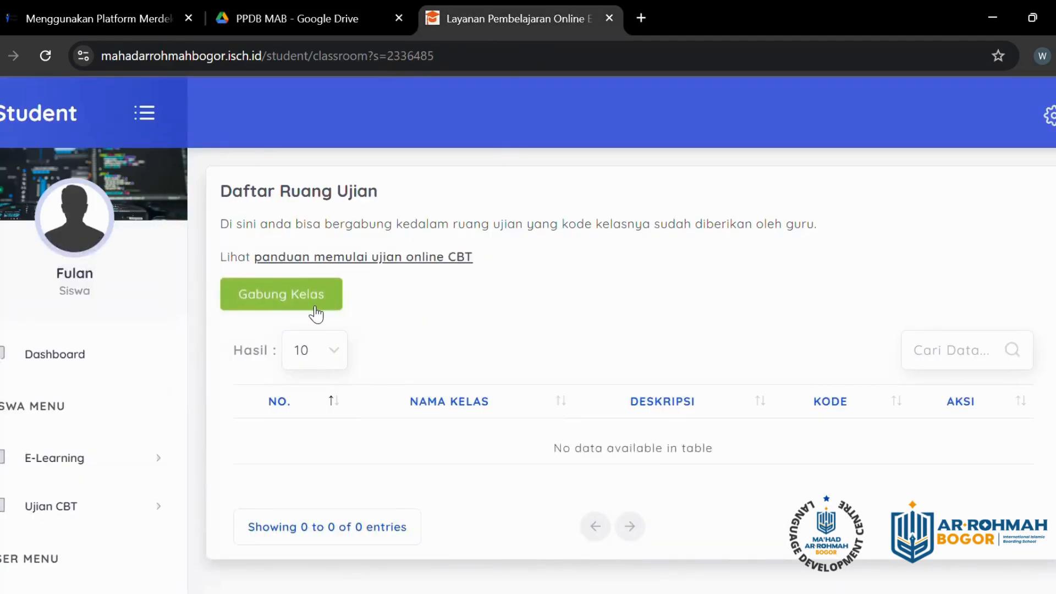
{"action": "left_click", "coordinate": [298, 301]}
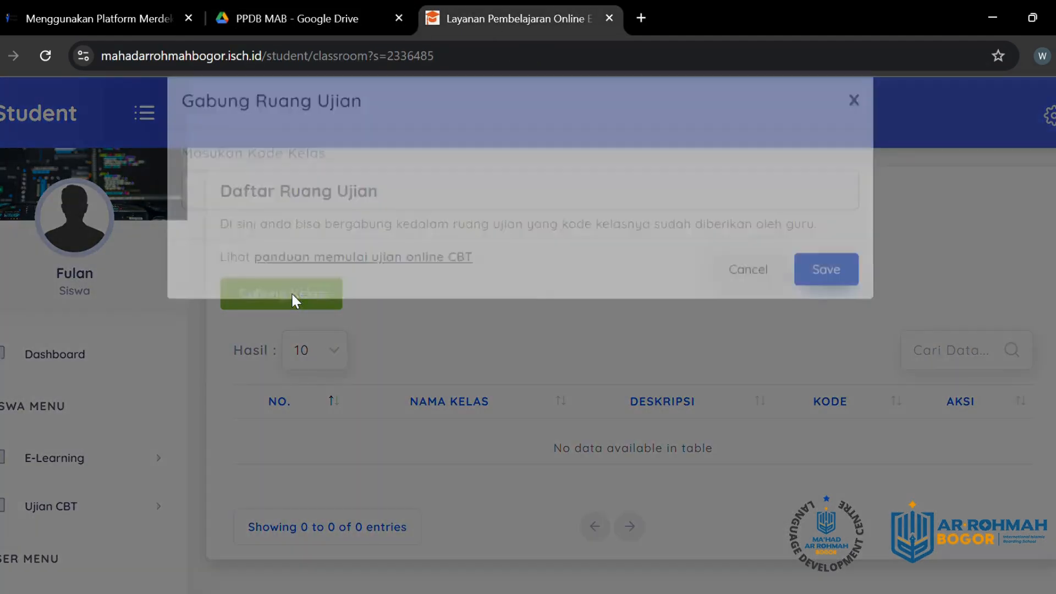
{"action": "left_click", "coordinate": [279, 234]}
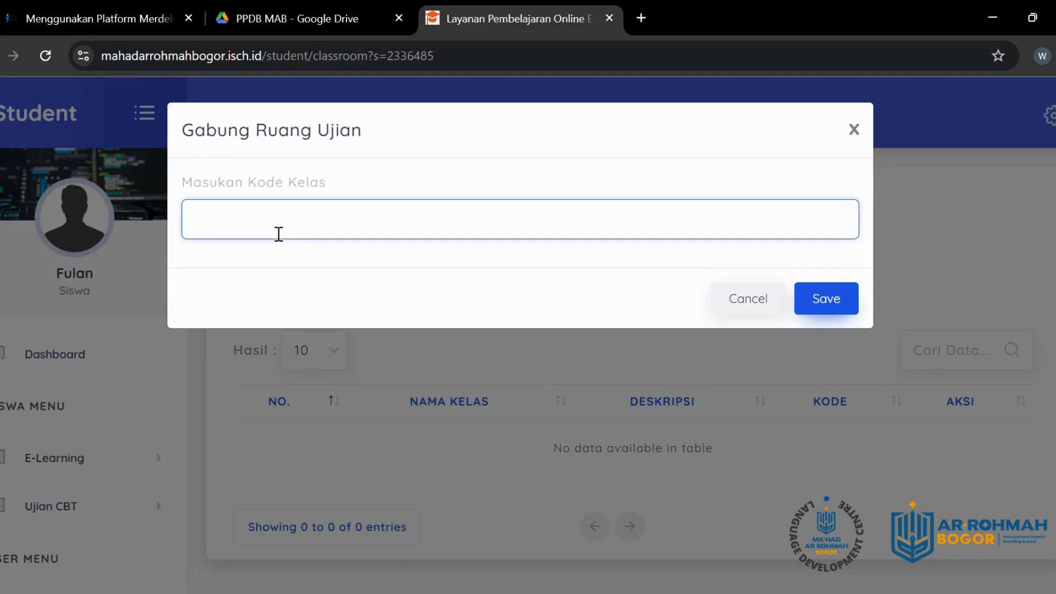
{"action": "type", "text": "PIN"}
{"action": "left_click", "coordinate": [276, 1]}
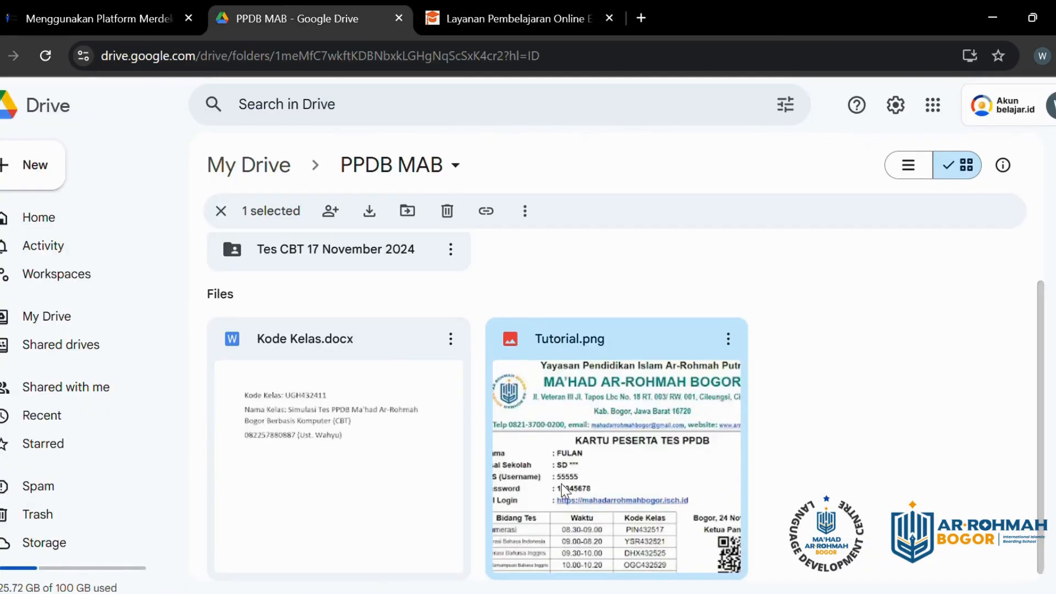
{"action": "left_click", "coordinate": [509, 19]}
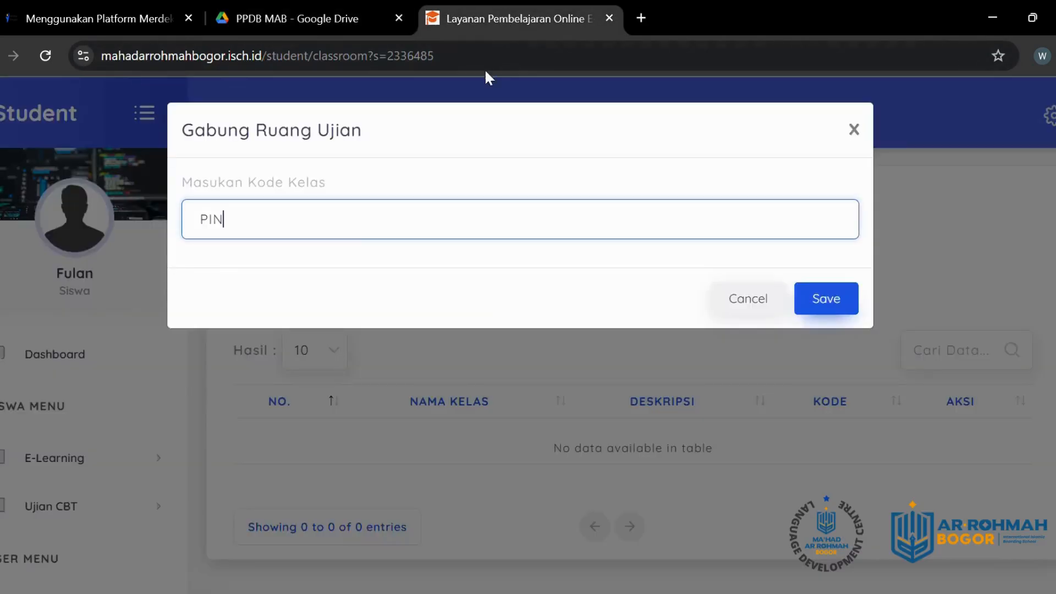
{"action": "left_click", "coordinate": [848, 307]}
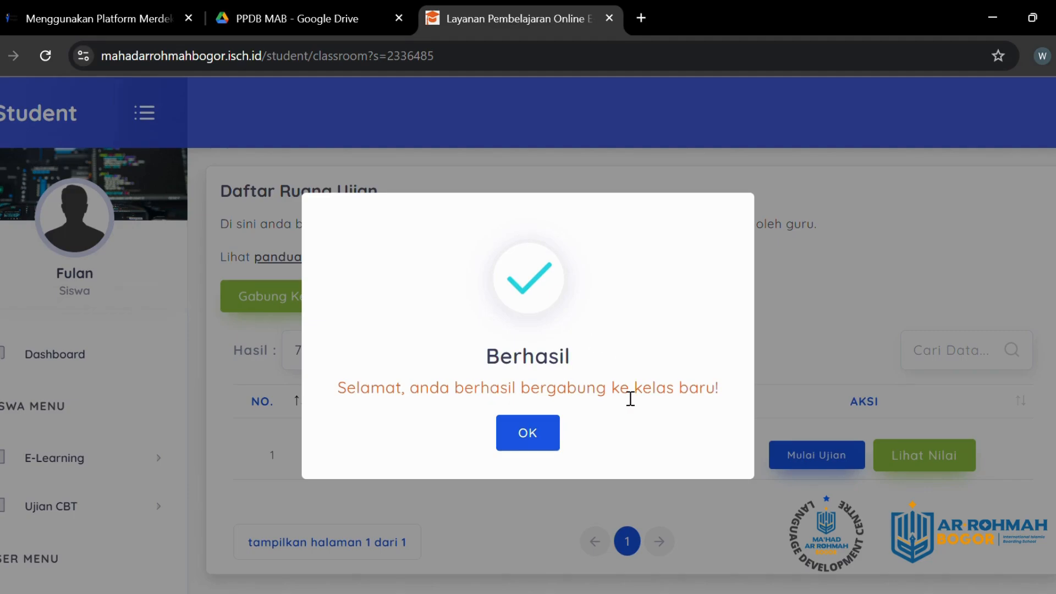
{"action": "left_click", "coordinate": [538, 440]}
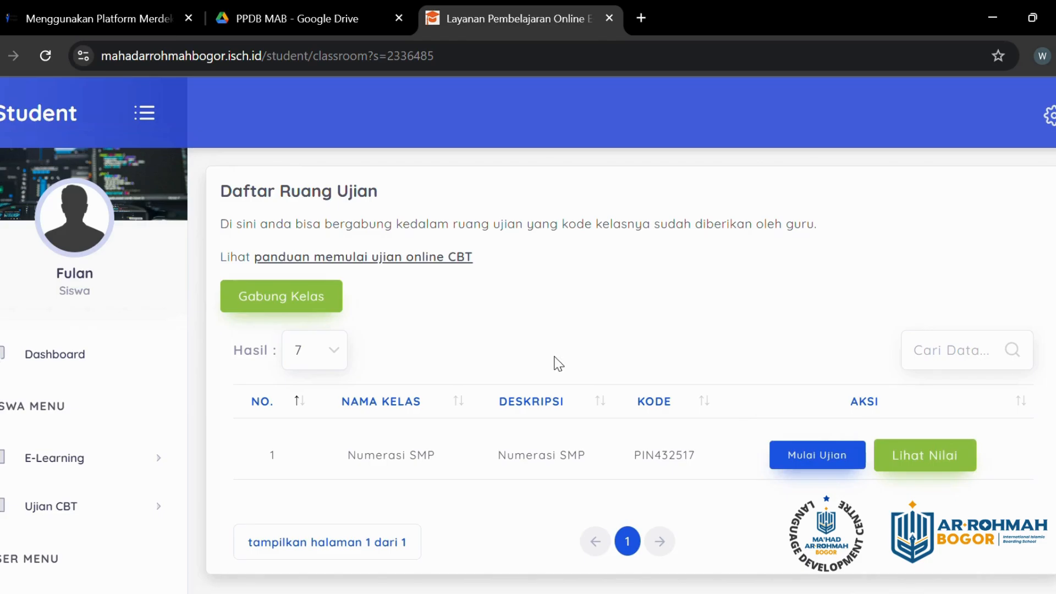
{"action": "left_click", "coordinate": [309, 25]}
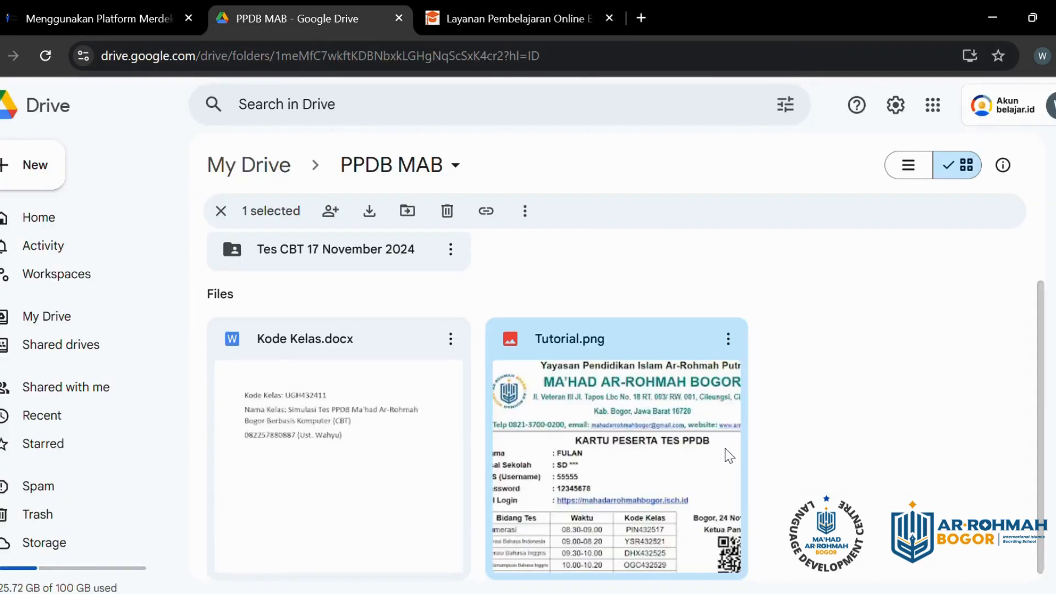
{"action": "double_click", "coordinate": [633, 507]}
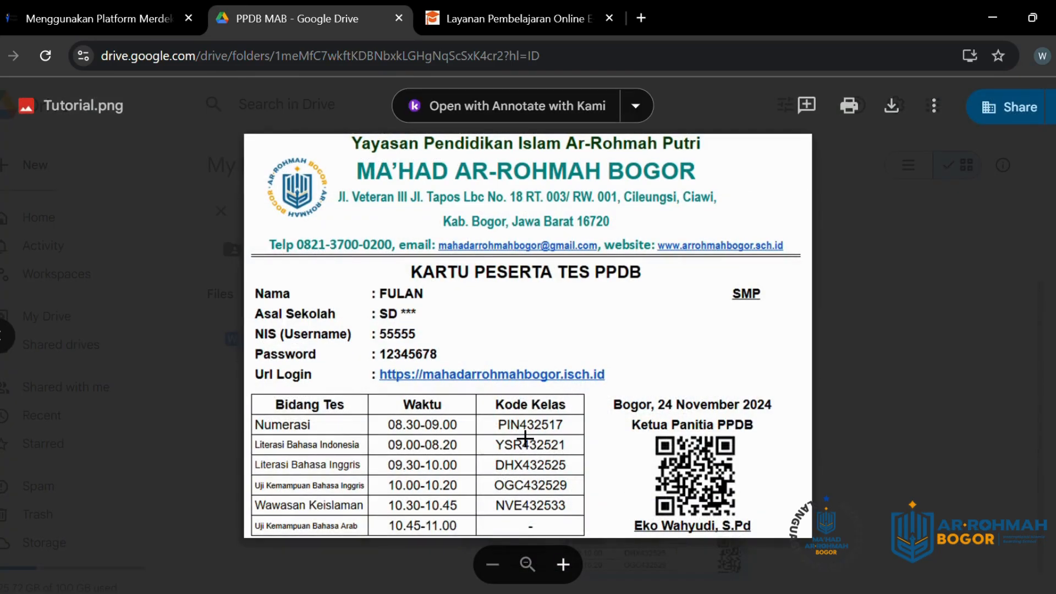
{"action": "left_click", "coordinate": [989, 264]}
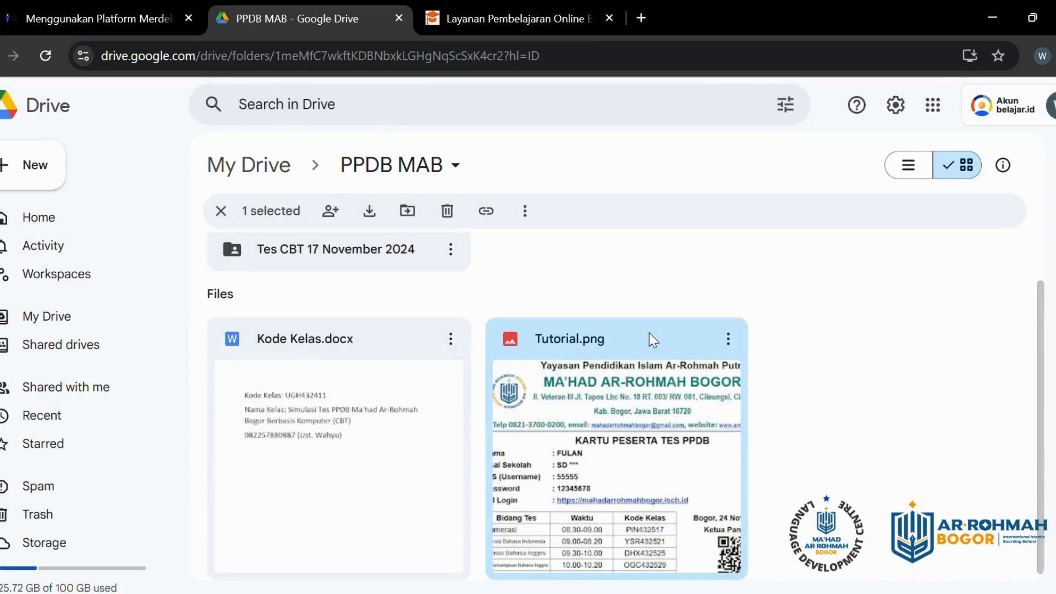
{"action": "double_click", "coordinate": [319, 464]}
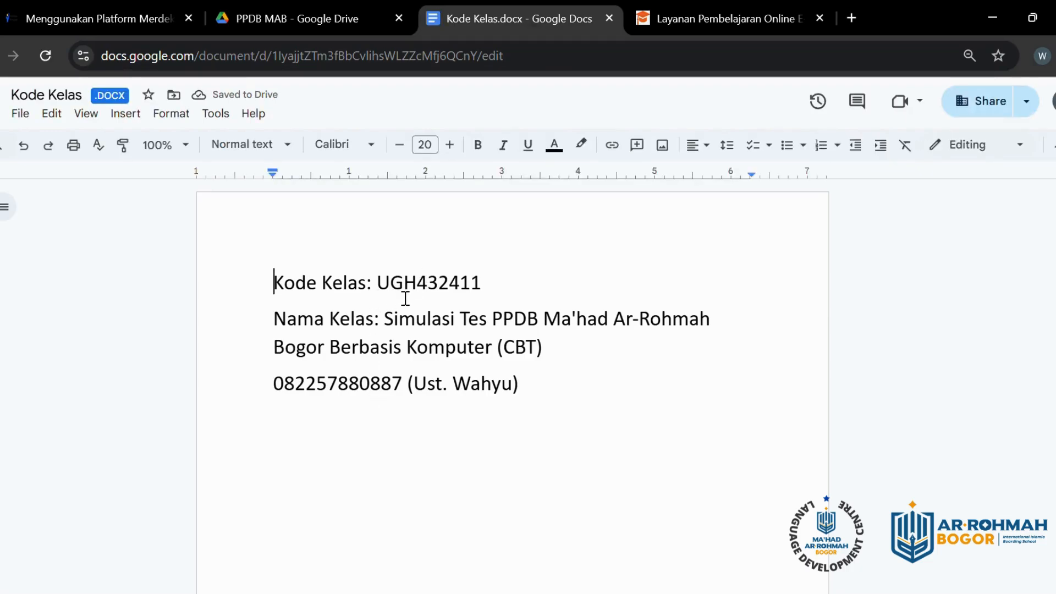
{"action": "left_click_drag", "start_coordinate": [377, 283], "coordinate": [493, 286]}
{"action": "key", "text": "ctrl+c"}
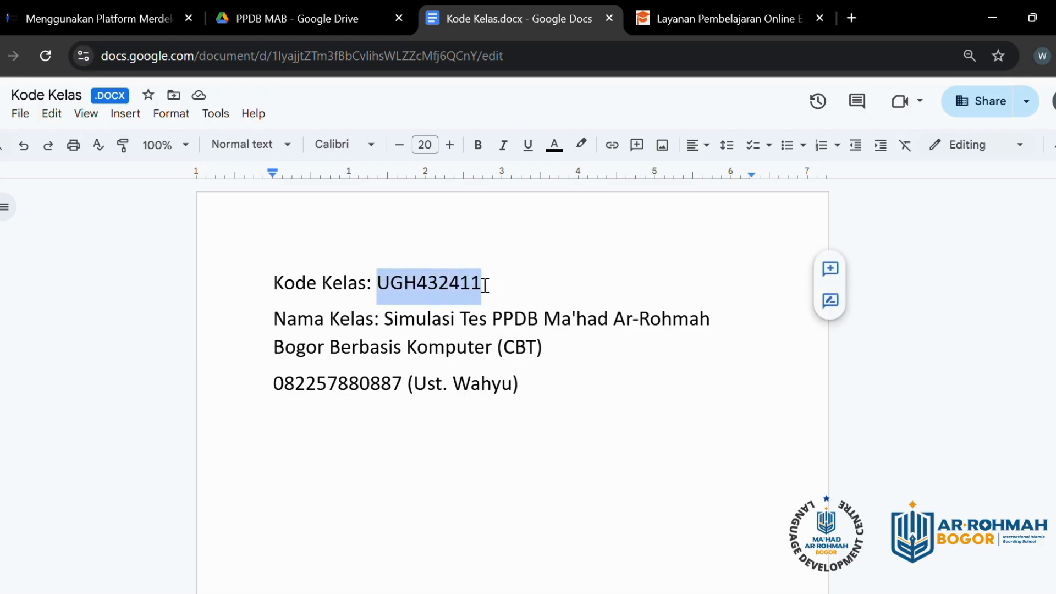
{"action": "left_click", "coordinate": [661, 15]}
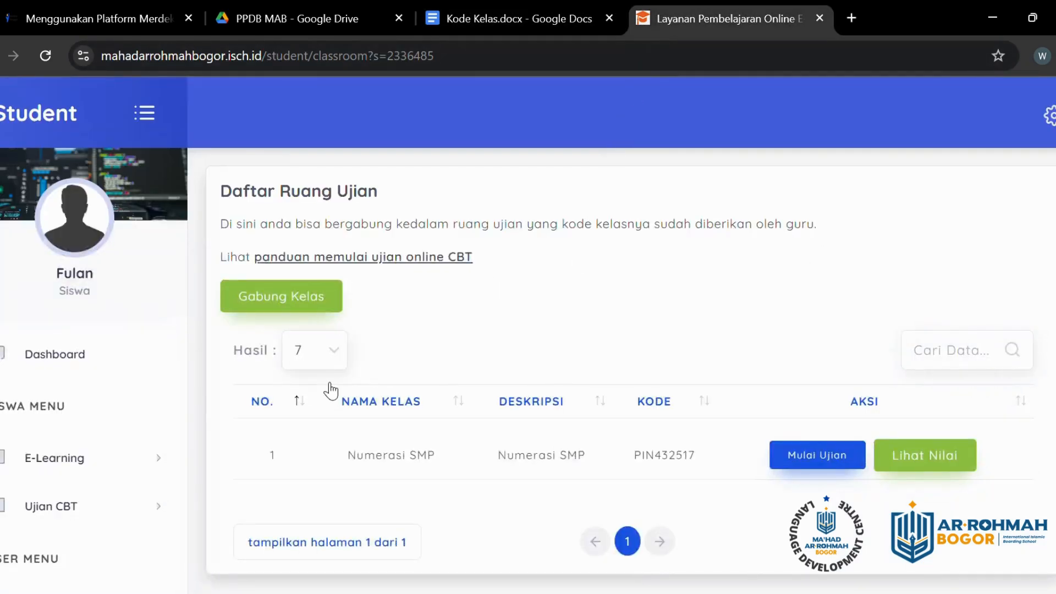
{"action": "left_click", "coordinate": [290, 299]}
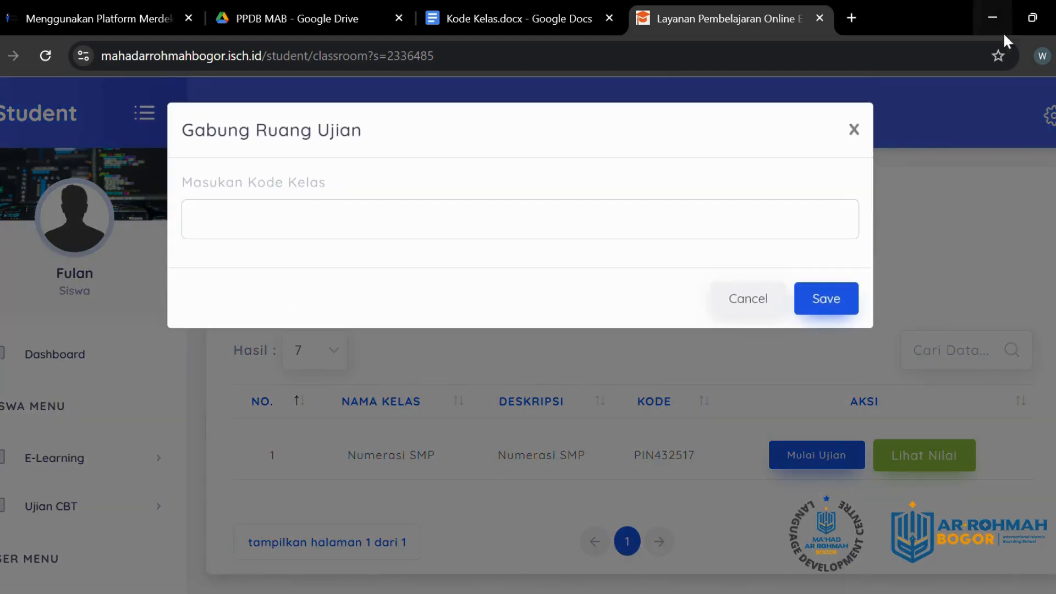
{"action": "left_click", "coordinate": [853, 130]}
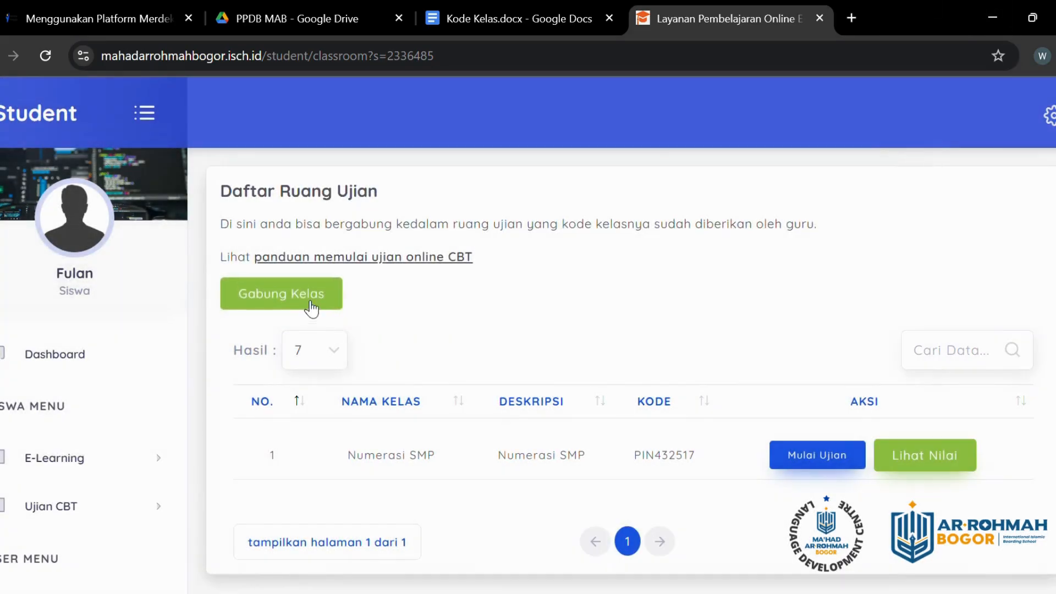
{"action": "left_click", "coordinate": [312, 307]}
{"action": "left_click", "coordinate": [355, 227]}
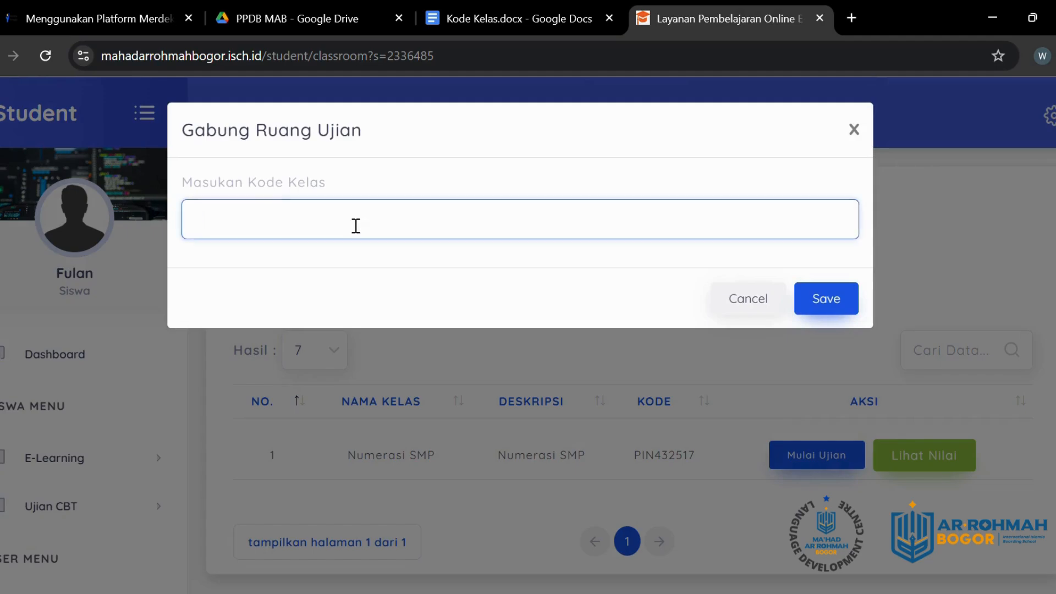
{"action": "key", "text": "ctrl+v"}
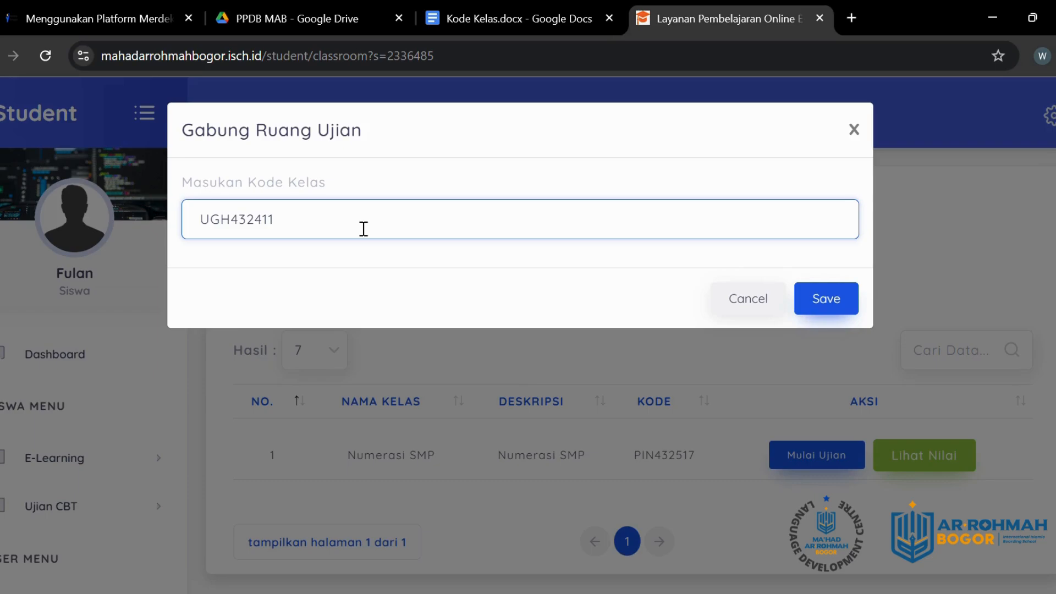
{"action": "left_click", "coordinate": [837, 306]}
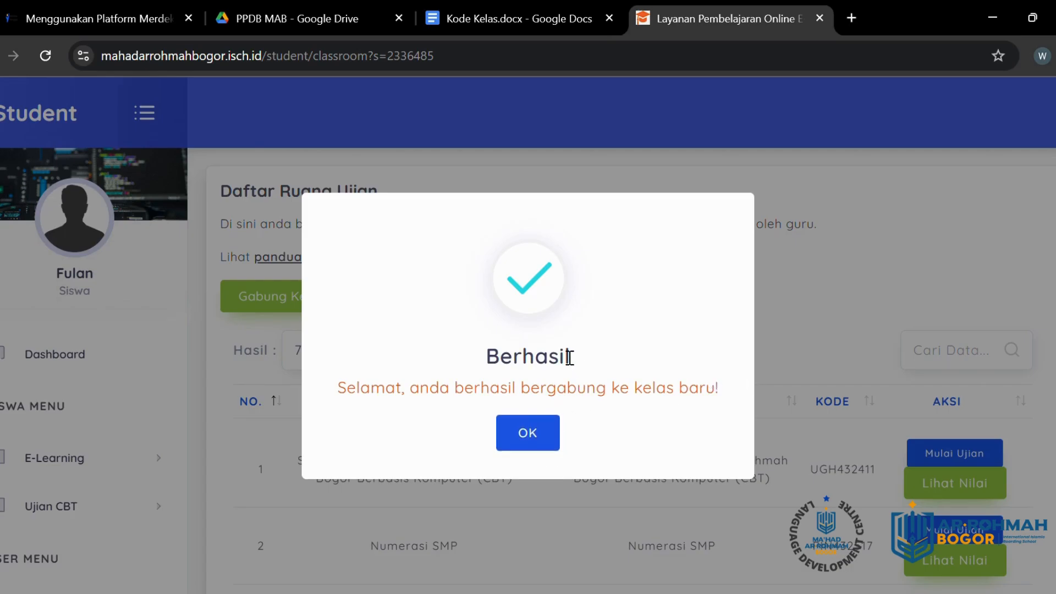
{"action": "left_click", "coordinate": [539, 432]}
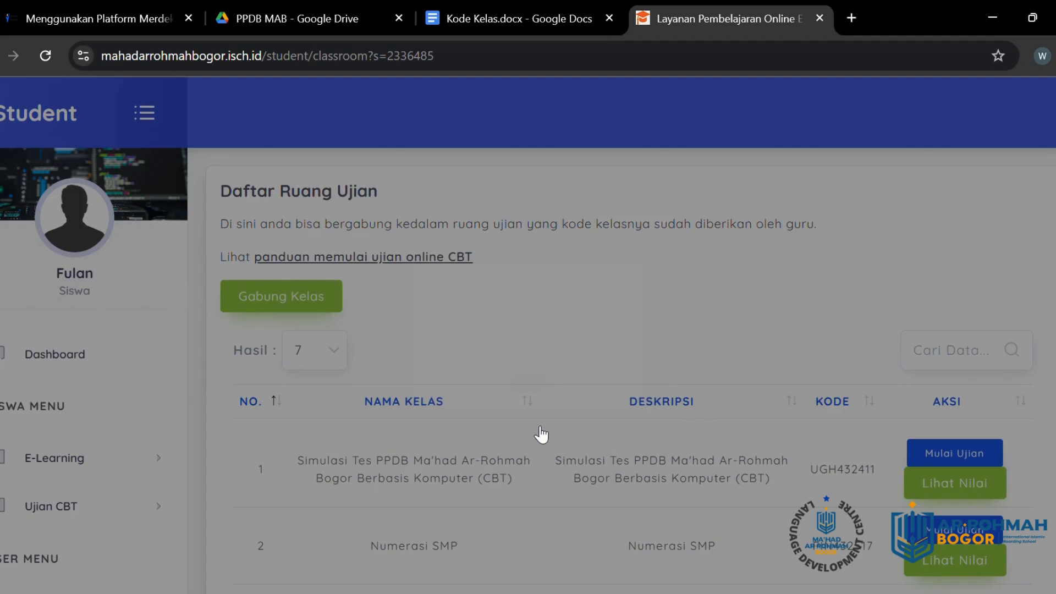
{"action": "scroll", "coordinate": [615, 429], "scroll_direction": "down", "scroll_amount": 3}
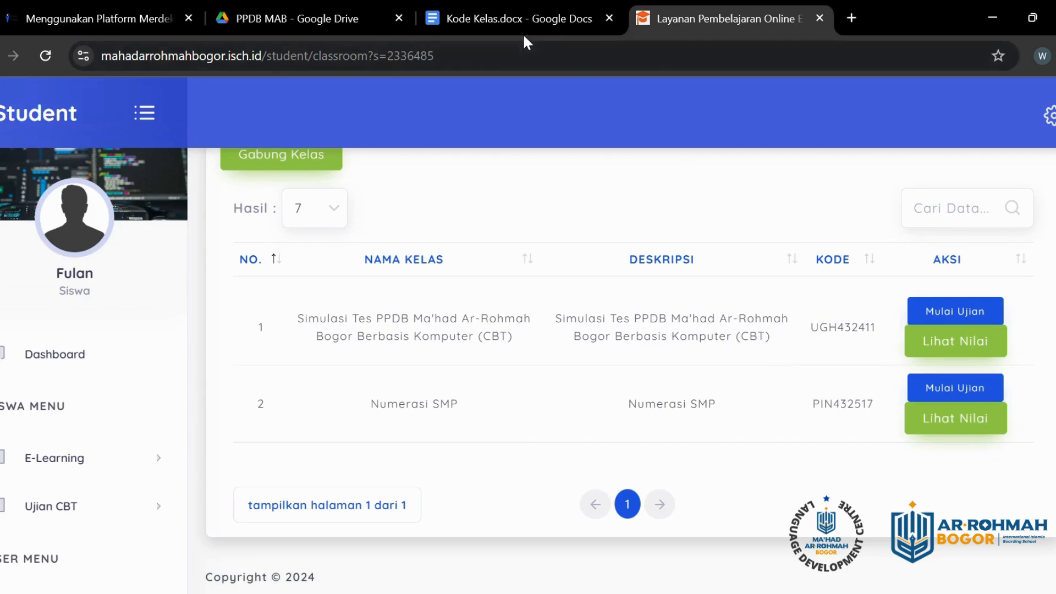
{"action": "left_click", "coordinate": [309, 22]}
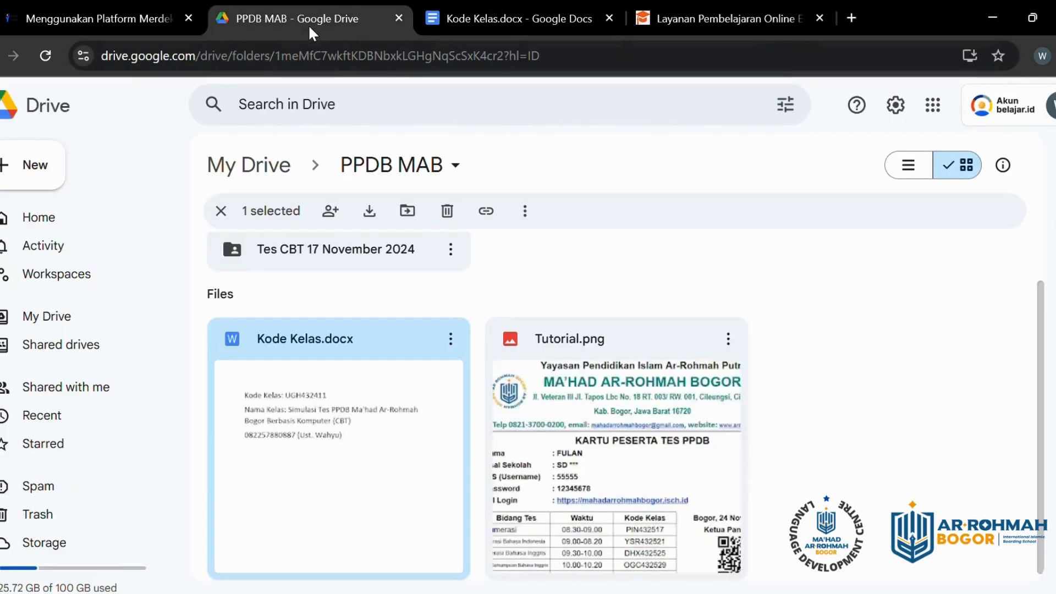
{"action": "double_click", "coordinate": [616, 421]}
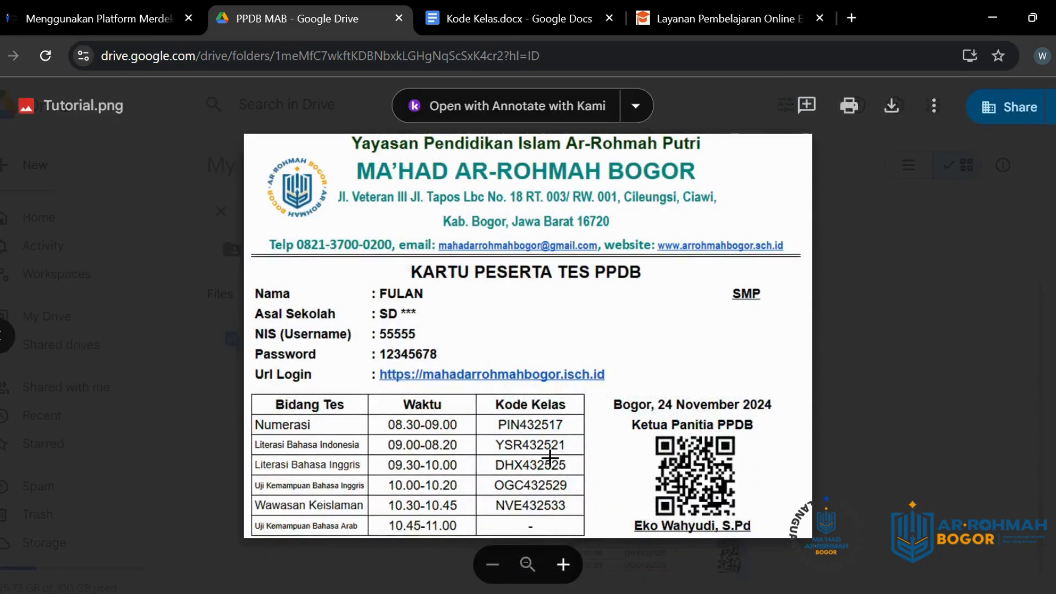
{"action": "left_click", "coordinate": [696, 6]}
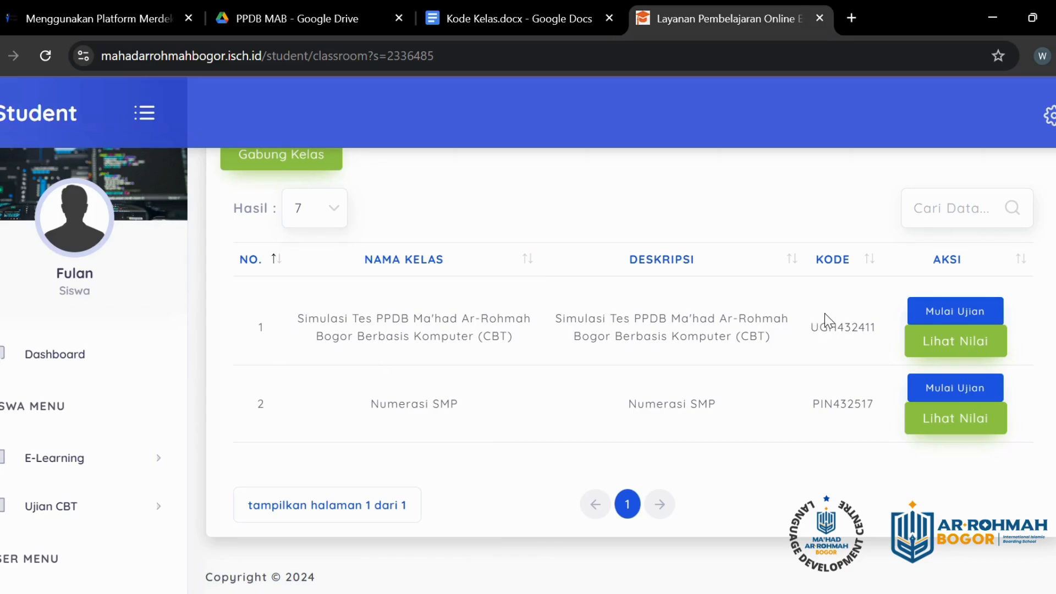
Step: Glance at Kode Kelas.docx, then bring the Tutorial.png participant card back into view
{"action": "scroll", "coordinate": [576, 405], "scroll_direction": "up", "scroll_amount": 2}
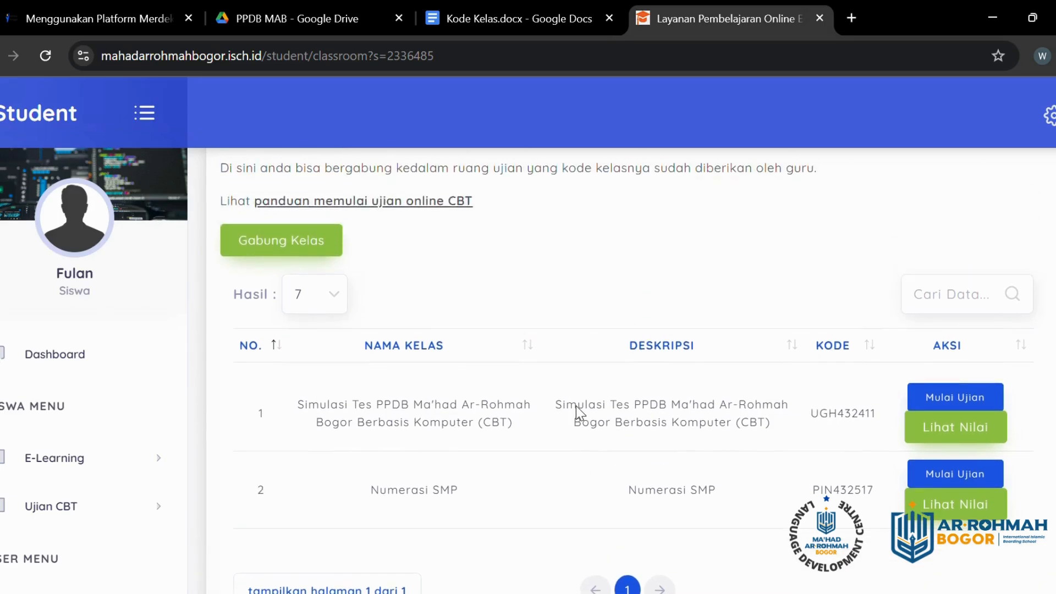
{"action": "scroll", "coordinate": [578, 408], "scroll_direction": "down", "scroll_amount": 2}
{"action": "left_click", "coordinate": [470, 6]}
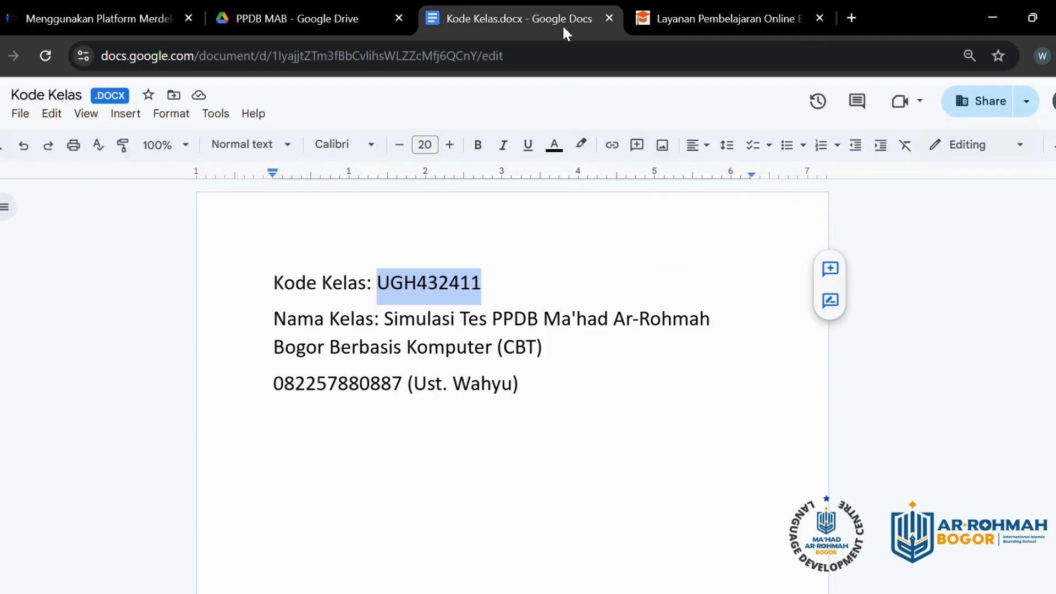
{"action": "left_click", "coordinate": [306, 29]}
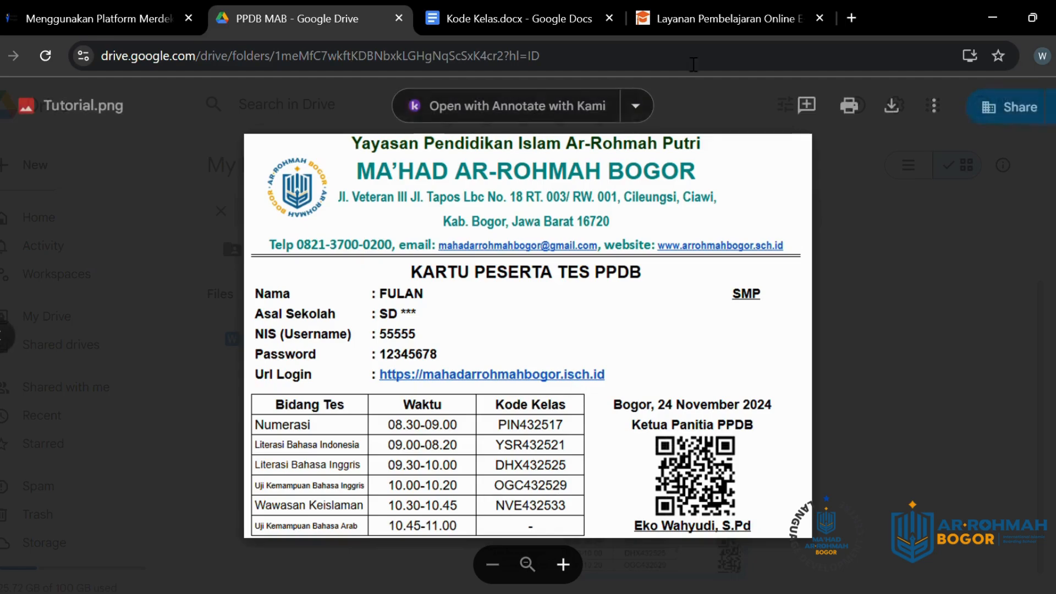
Step: Switch back to the Layanan Pembelajaran Online tab showing the joined exam rooms
{"action": "left_click", "coordinate": [698, 19]}
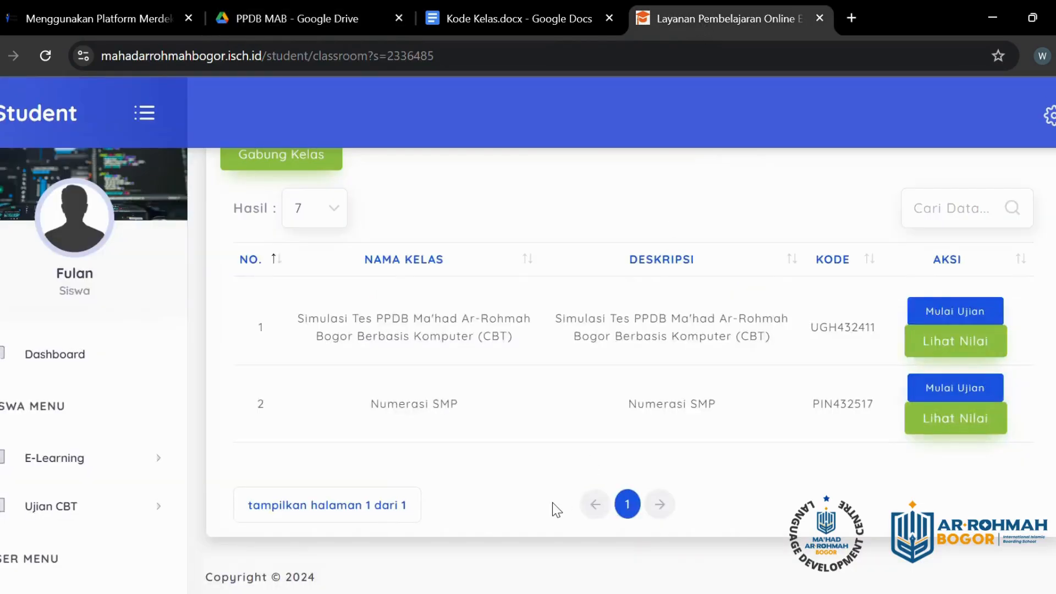
{"action": "scroll", "coordinate": [572, 358], "scroll_direction": "up", "scroll_amount": 3}
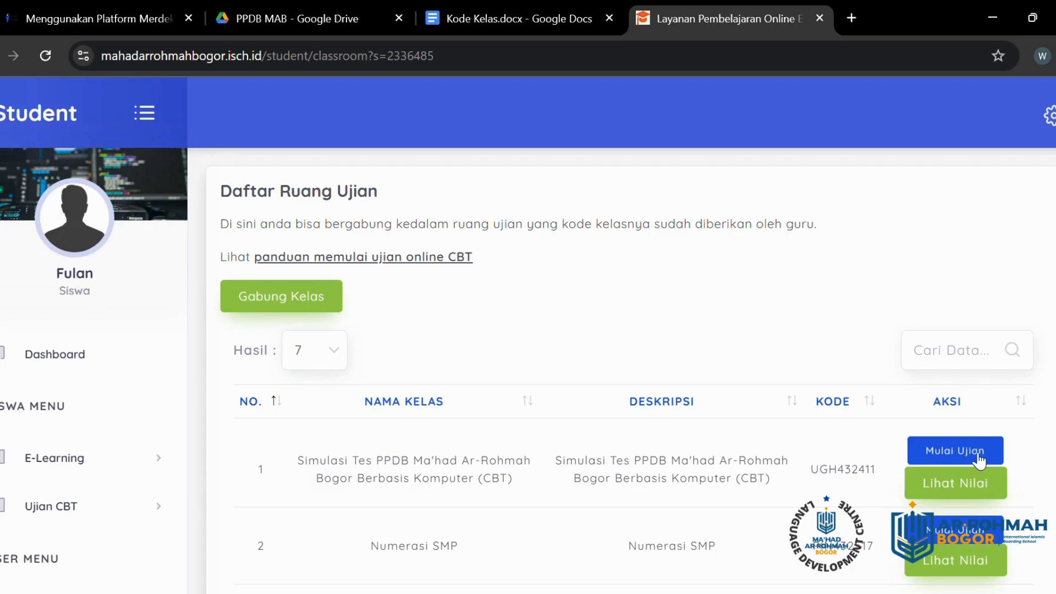
Step: Open the Simulasi Tes PPDB exam details, start working, and confirm with Ya
{"action": "left_click", "coordinate": [978, 454]}
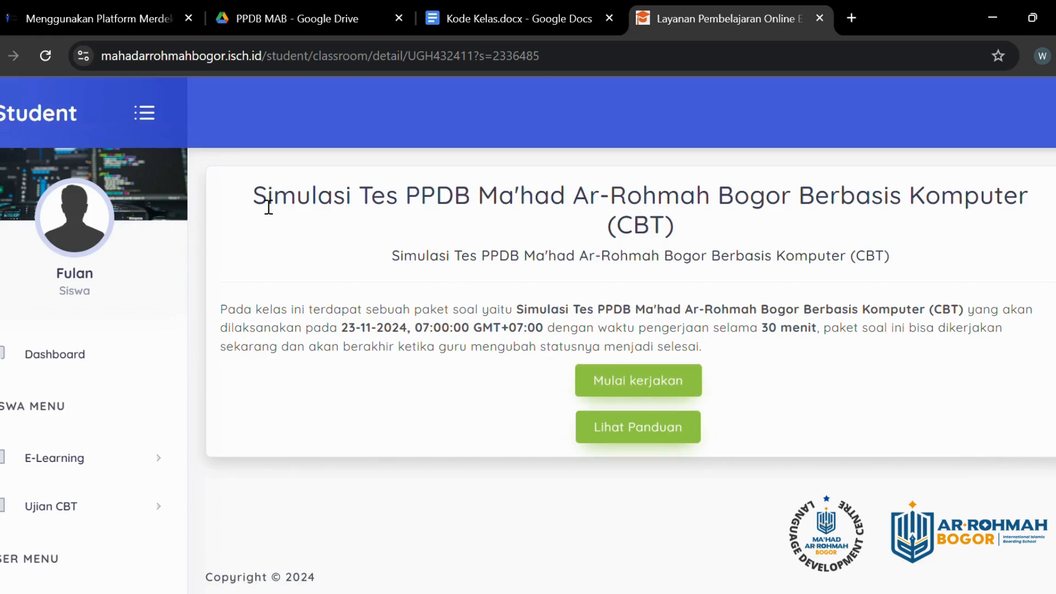
{"action": "left_click_drag", "start_coordinate": [260, 205], "coordinate": [298, 197]}
{"action": "left_click_drag", "start_coordinate": [357, 182], "coordinate": [1036, 214]}
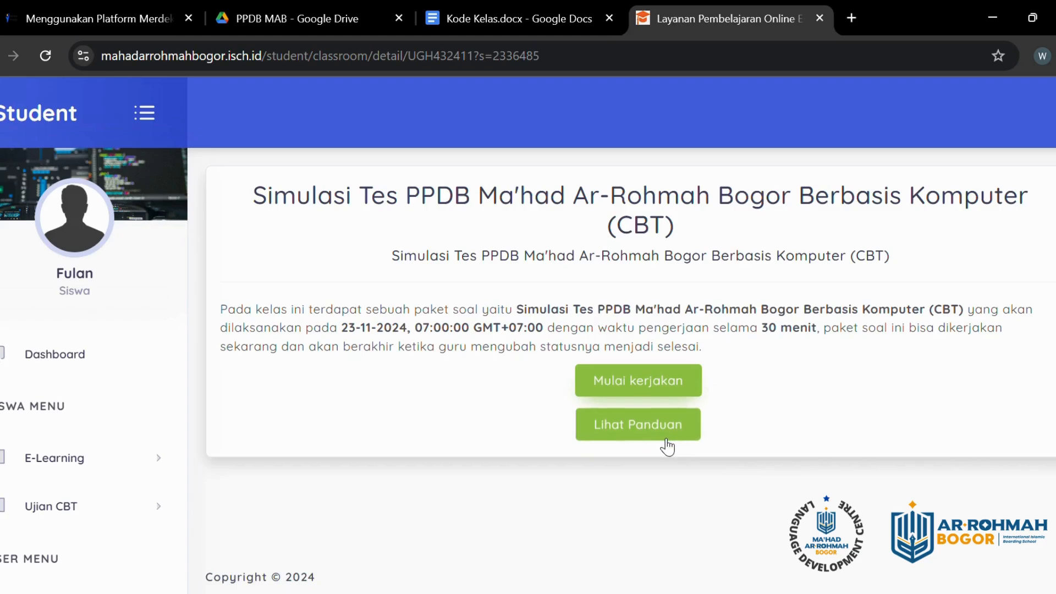
{"action": "left_click", "coordinate": [677, 385]}
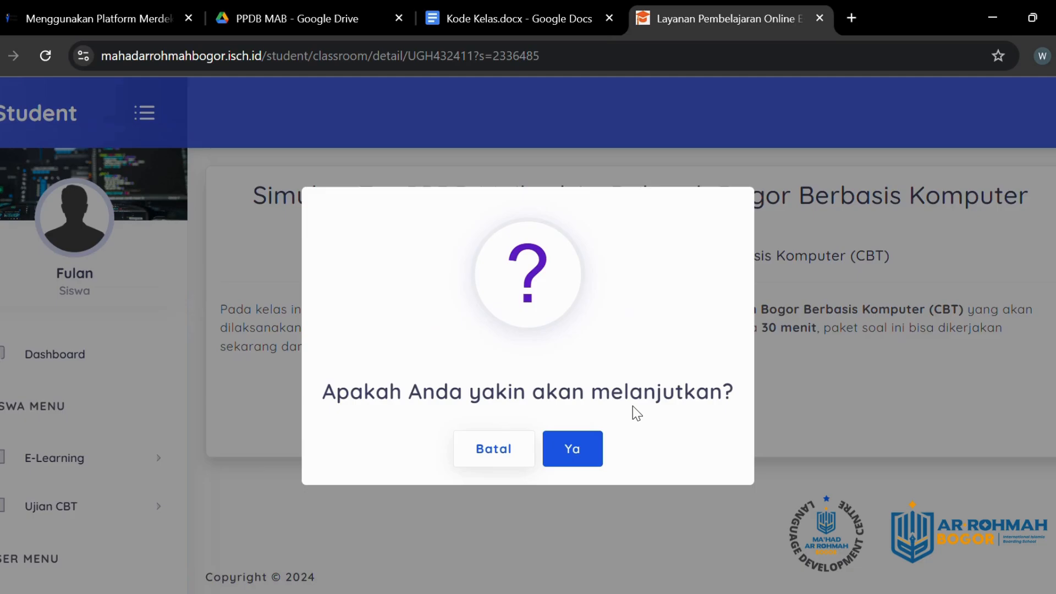
{"action": "left_click", "coordinate": [572, 454]}
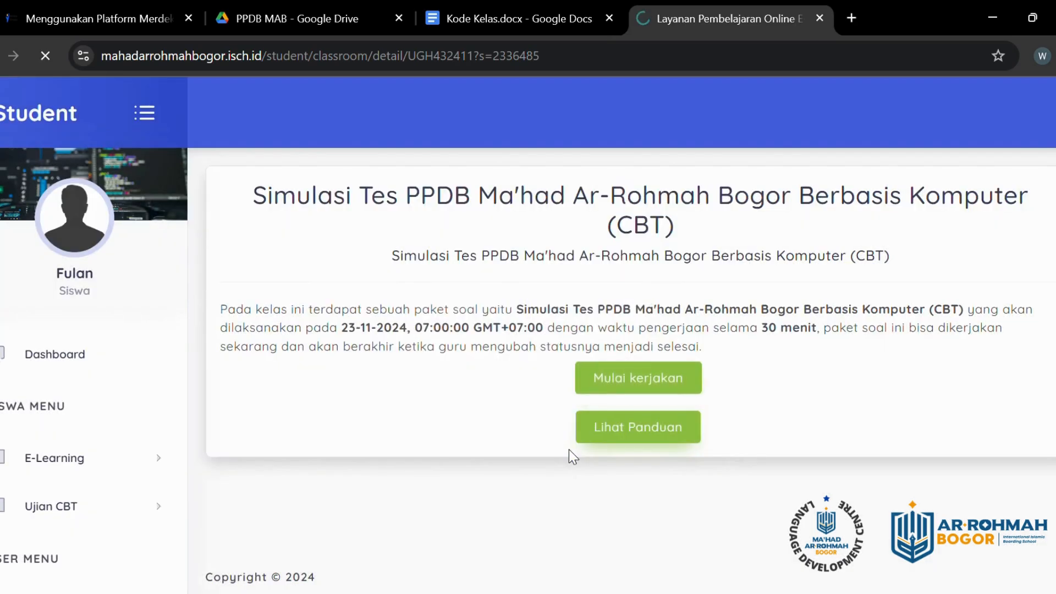
{"action": "scroll", "coordinate": [568, 450], "scroll_direction": "down", "scroll_amount": 4}
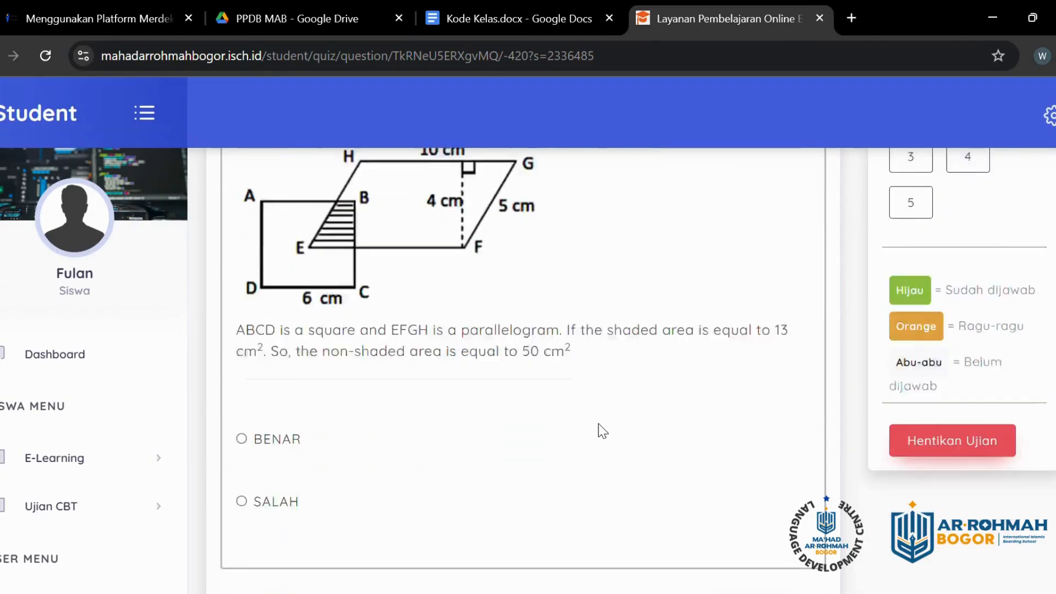
{"action": "scroll", "coordinate": [598, 452], "scroll_direction": "up", "scroll_amount": 4}
{"action": "scroll", "coordinate": [599, 459], "scroll_direction": "down", "scroll_amount": 3}
{"action": "scroll", "coordinate": [601, 462], "scroll_direction": "up", "scroll_amount": 3}
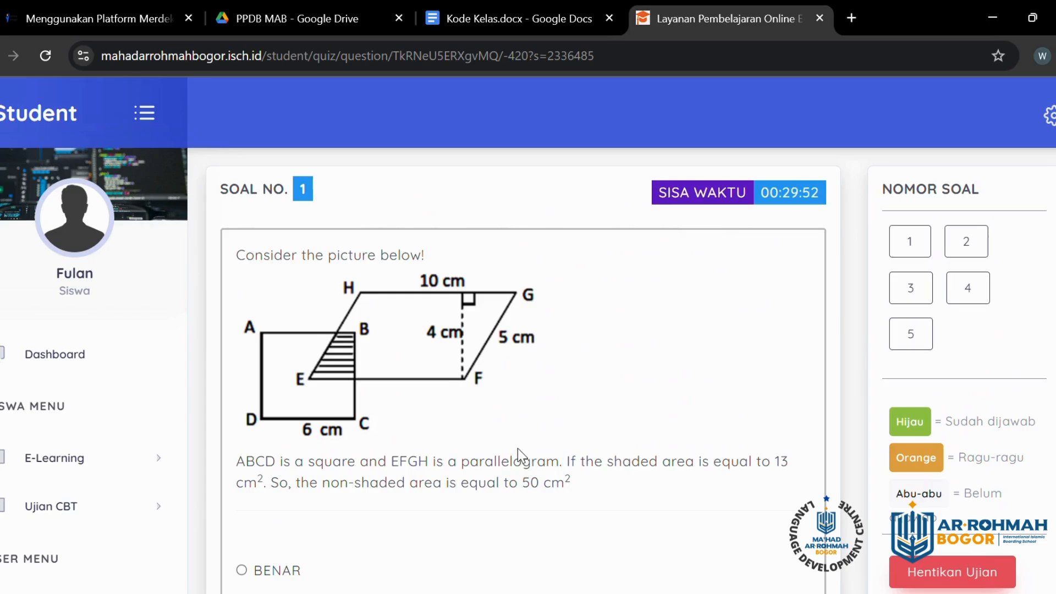
{"action": "scroll", "coordinate": [535, 476], "scroll_direction": "down", "scroll_amount": 1}
{"action": "scroll", "coordinate": [484, 420], "scroll_direction": "up", "scroll_amount": 1}
{"action": "scroll", "coordinate": [698, 304], "scroll_direction": "down", "scroll_amount": 1}
{"action": "scroll", "coordinate": [750, 278], "scroll_direction": "down", "scroll_amount": 1}
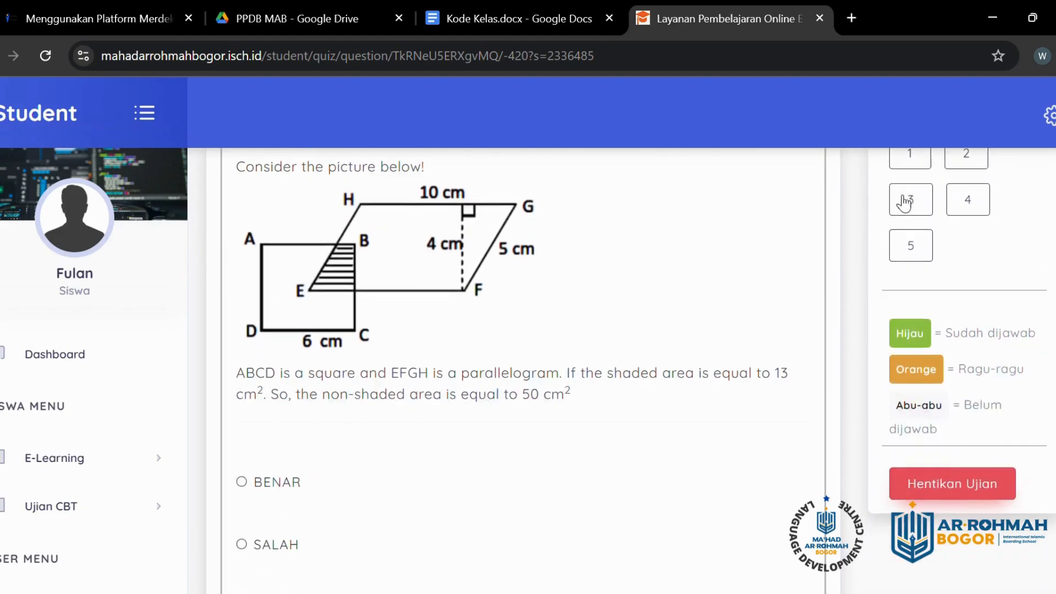
{"action": "left_click", "coordinate": [906, 199]}
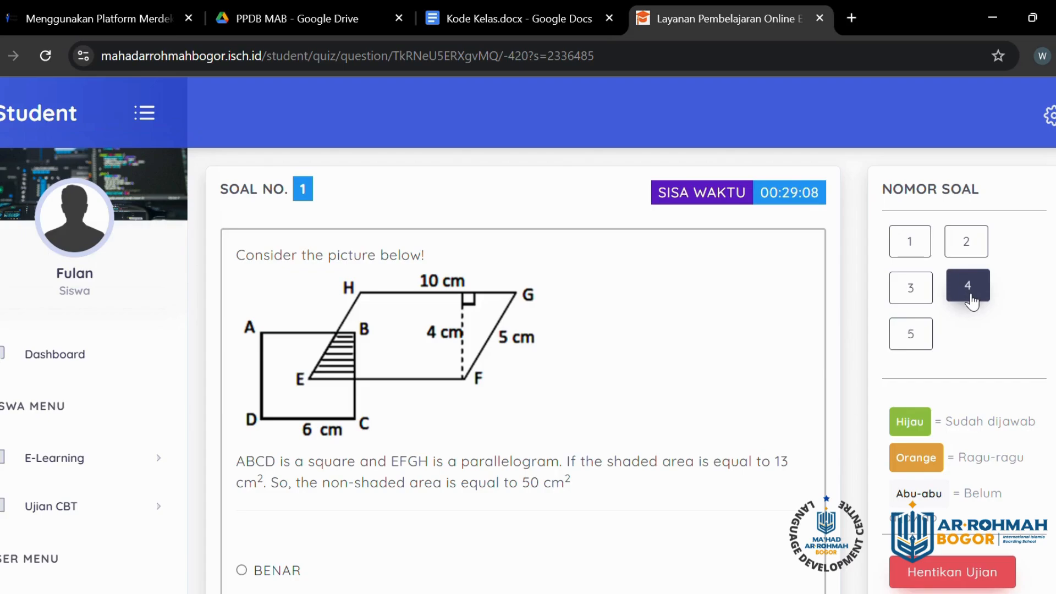
{"action": "left_click", "coordinate": [972, 294]}
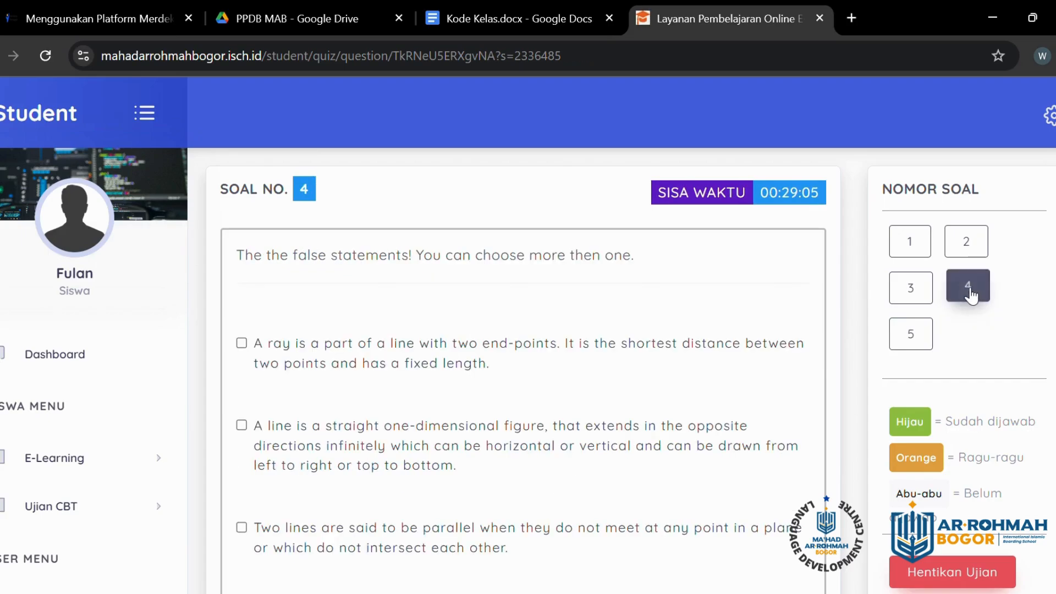
{"action": "left_click", "coordinate": [927, 298]}
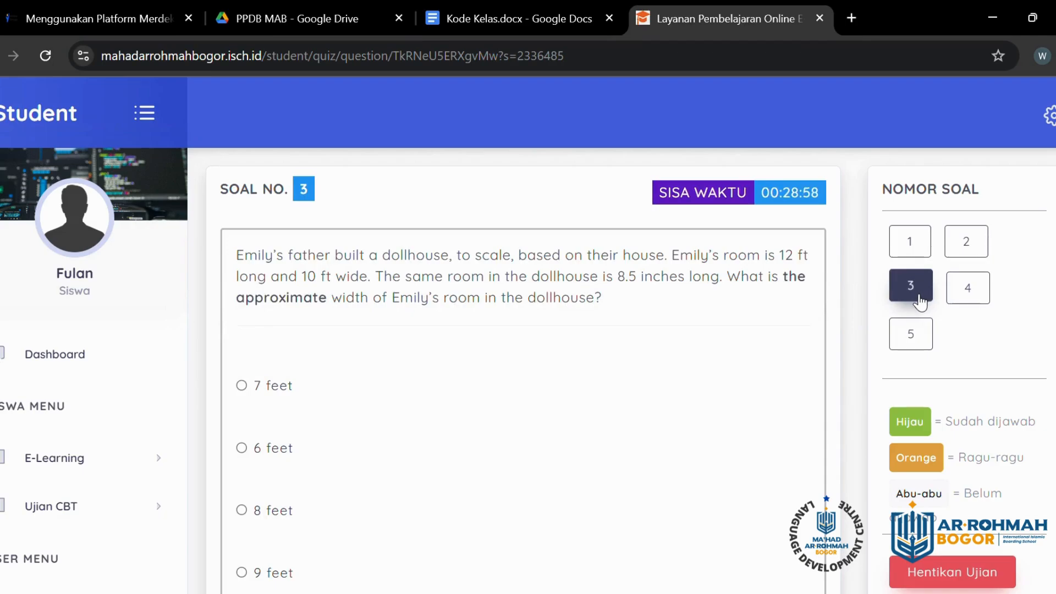
{"action": "left_click", "coordinate": [988, 250]}
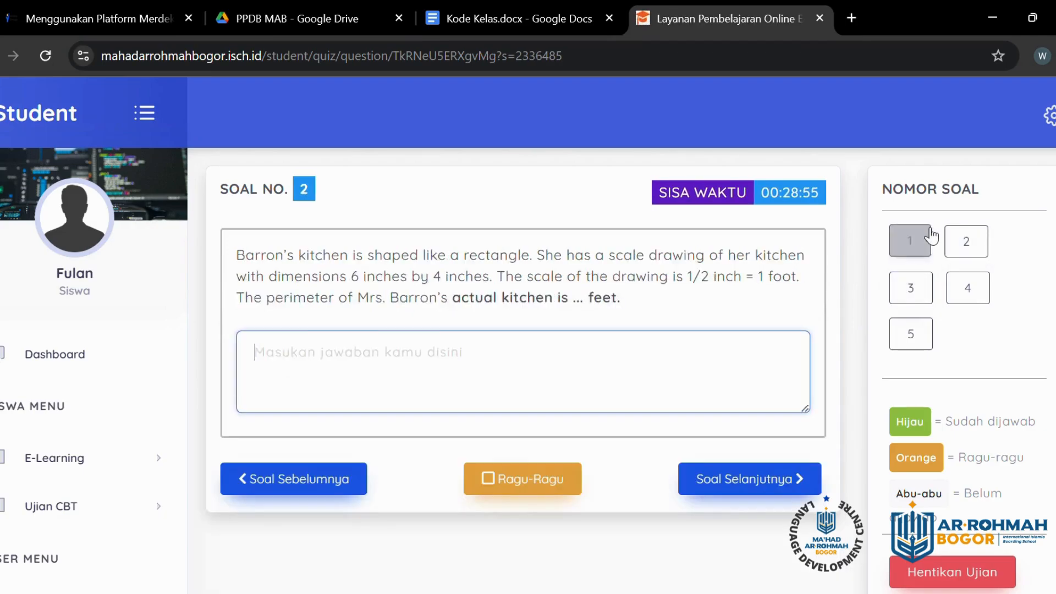
{"action": "left_click", "coordinate": [927, 240]}
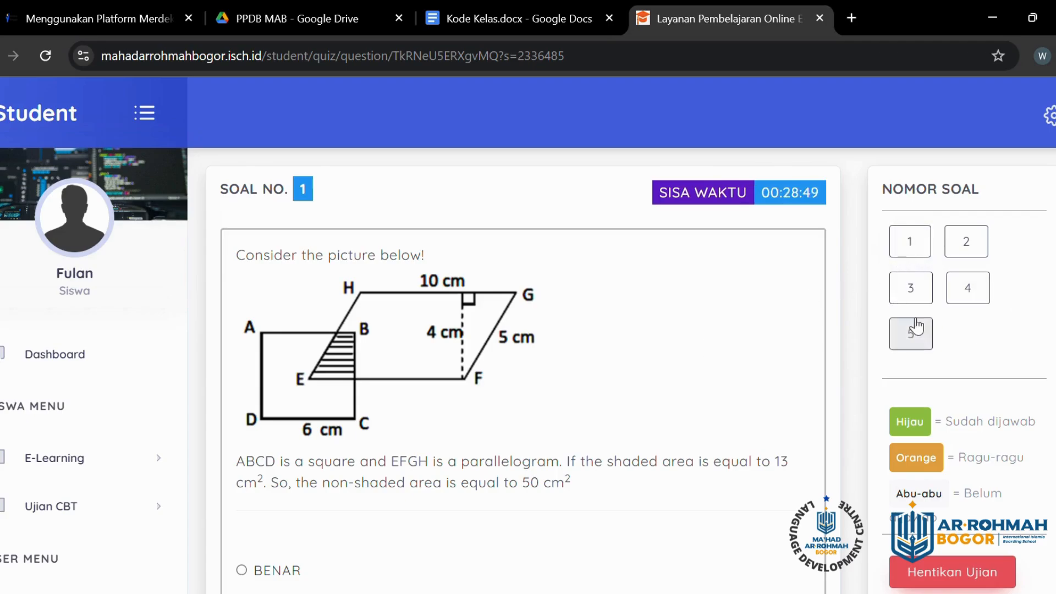
Step: Review question 1's shaded-area figure and select BENAR as the answer
{"action": "scroll", "coordinate": [378, 331], "scroll_direction": "down", "scroll_amount": 2}
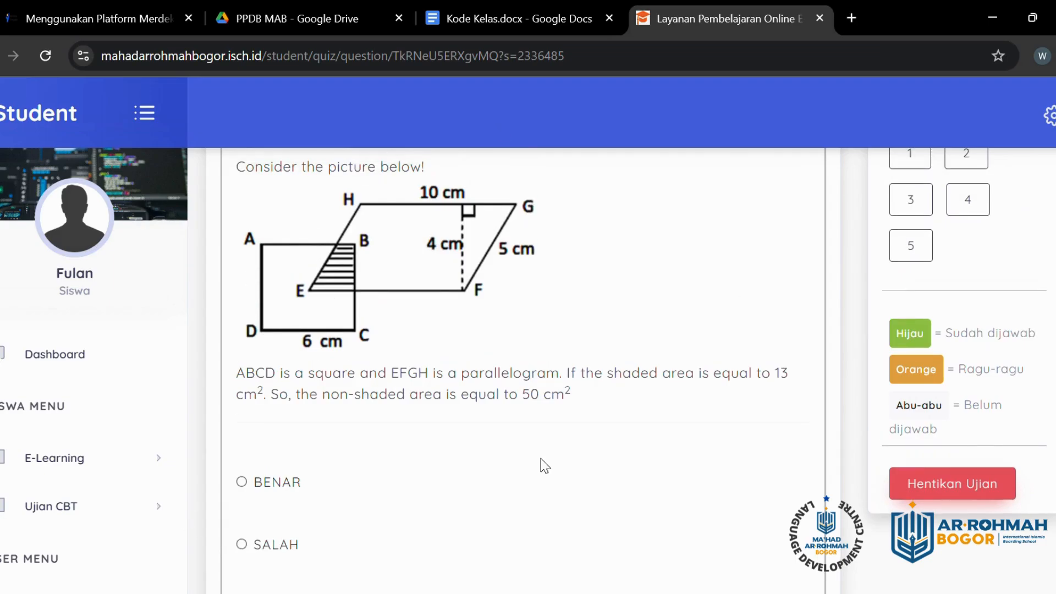
{"action": "scroll", "coordinate": [564, 467], "scroll_direction": "up", "scroll_amount": 1}
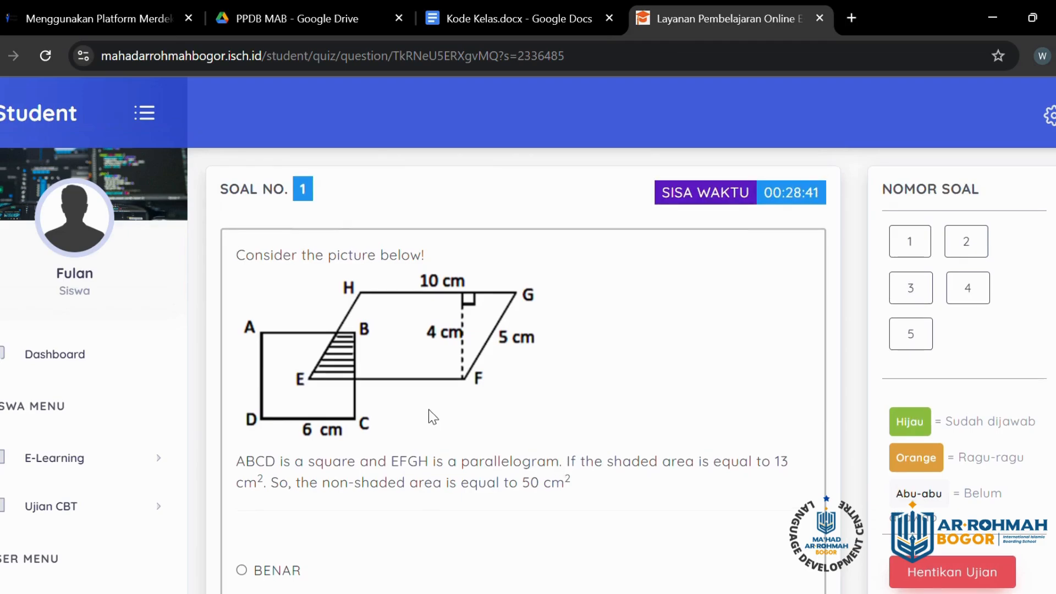
{"action": "scroll", "coordinate": [428, 410], "scroll_direction": "down", "scroll_amount": 1}
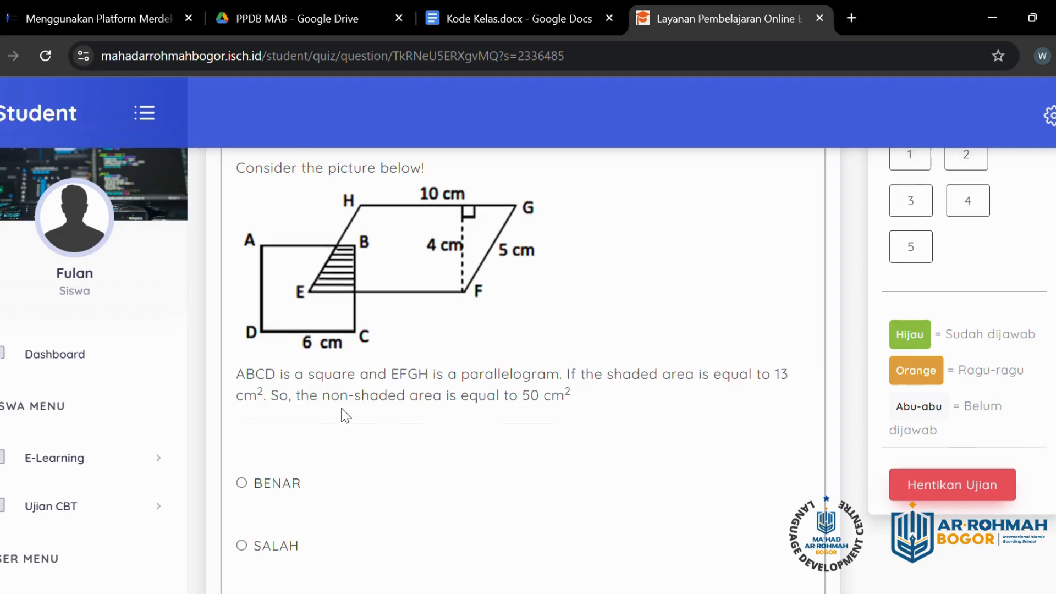
{"action": "scroll", "coordinate": [346, 418], "scroll_direction": "up", "scroll_amount": 1}
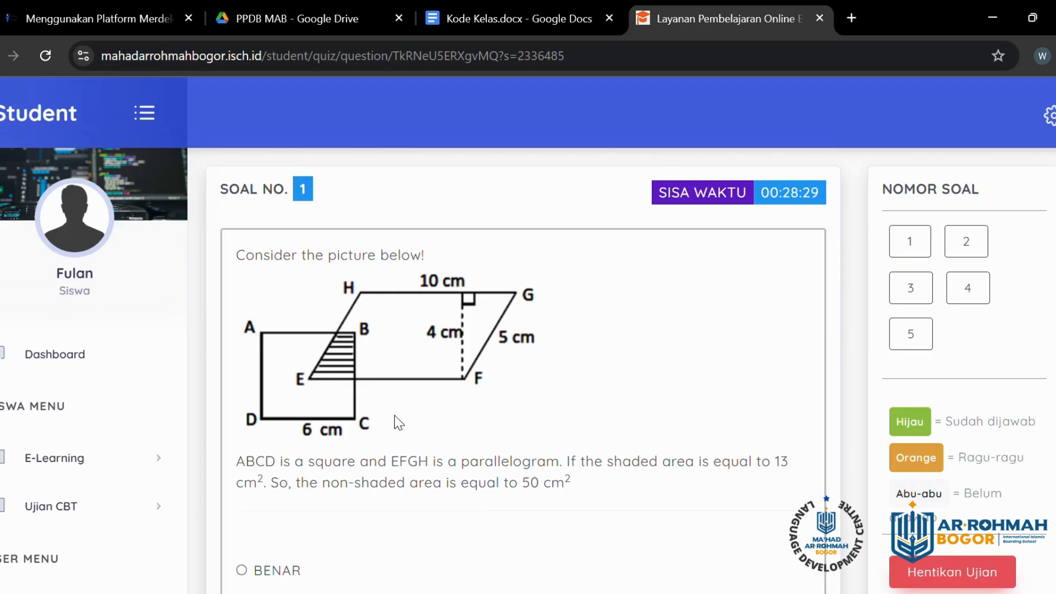
{"action": "scroll", "coordinate": [401, 432], "scroll_direction": "down", "scroll_amount": 4}
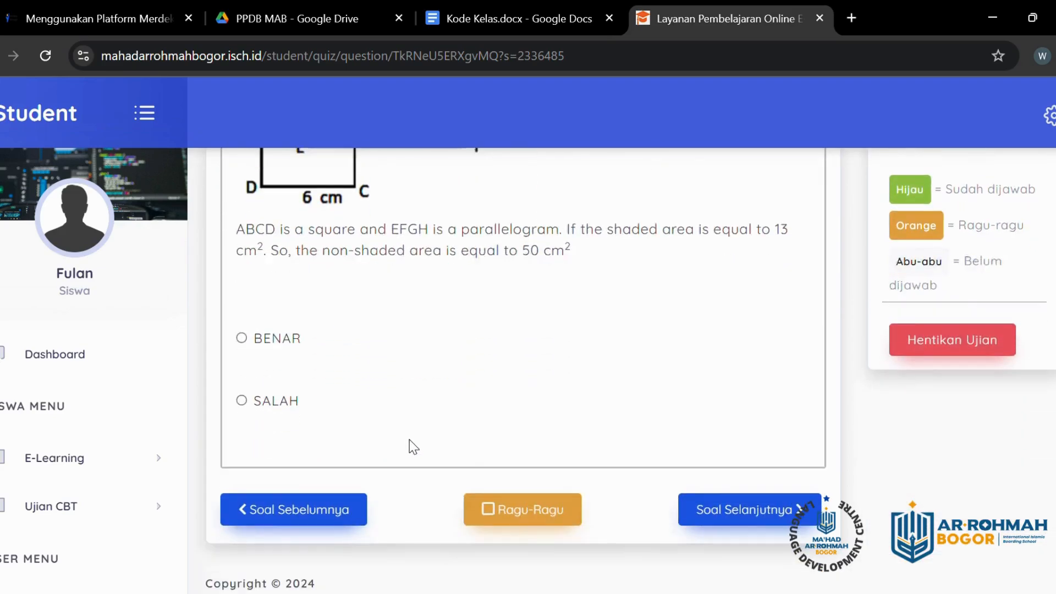
{"action": "scroll", "coordinate": [405, 445], "scroll_direction": "up", "scroll_amount": 3}
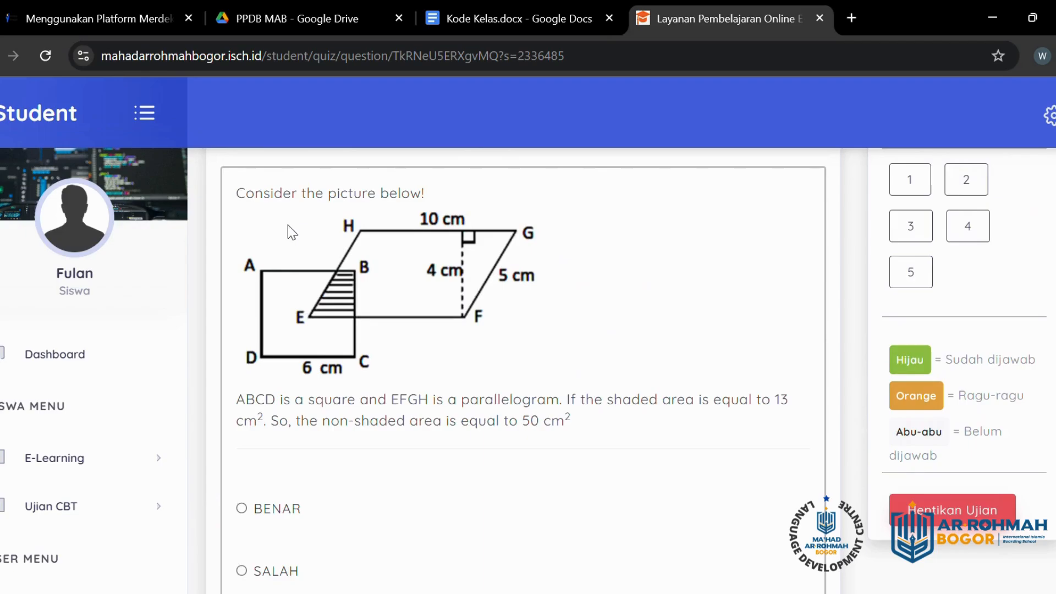
{"action": "scroll", "coordinate": [288, 225], "scroll_direction": "down", "scroll_amount": 2}
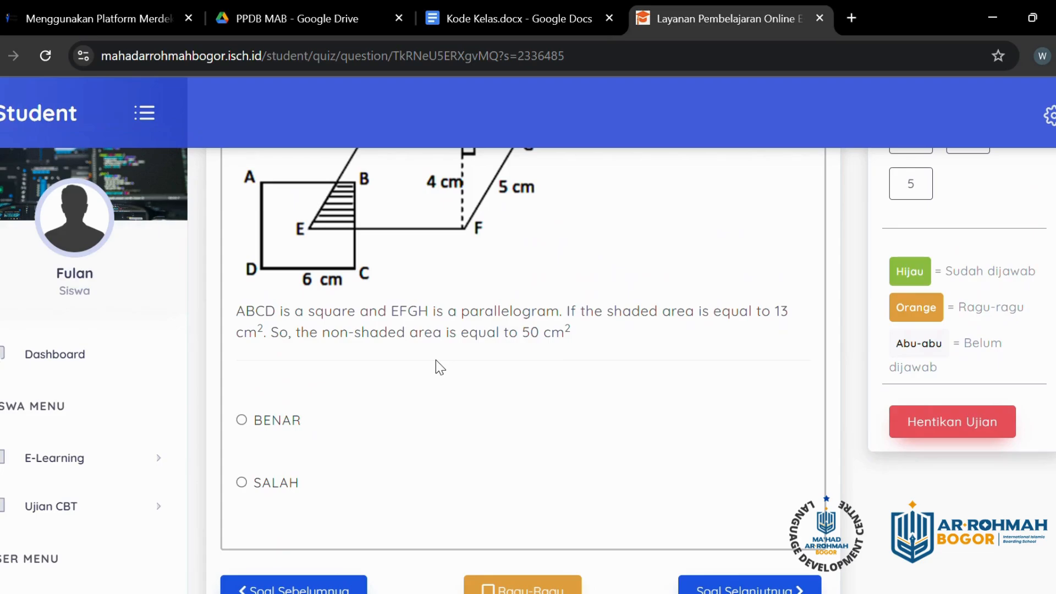
{"action": "scroll", "coordinate": [435, 359], "scroll_direction": "up", "scroll_amount": 2}
{"action": "scroll", "coordinate": [511, 314], "scroll_direction": "up", "scroll_amount": 2}
{"action": "scroll", "coordinate": [592, 439], "scroll_direction": "down", "scroll_amount": 4}
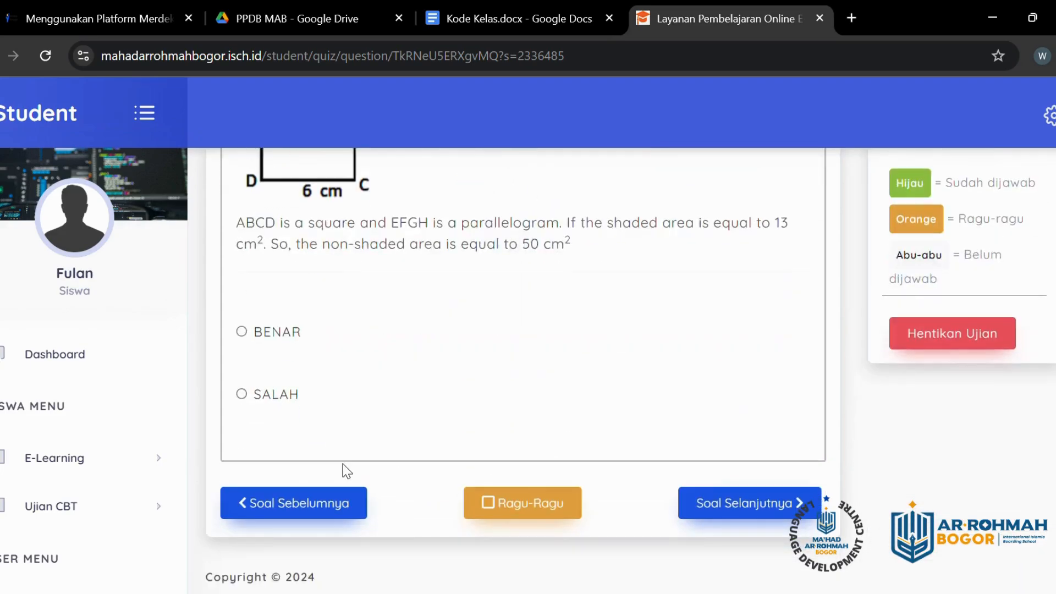
{"action": "left_click", "coordinate": [242, 331]}
{"action": "left_click", "coordinate": [318, 503]}
{"action": "left_click", "coordinate": [959, 249]}
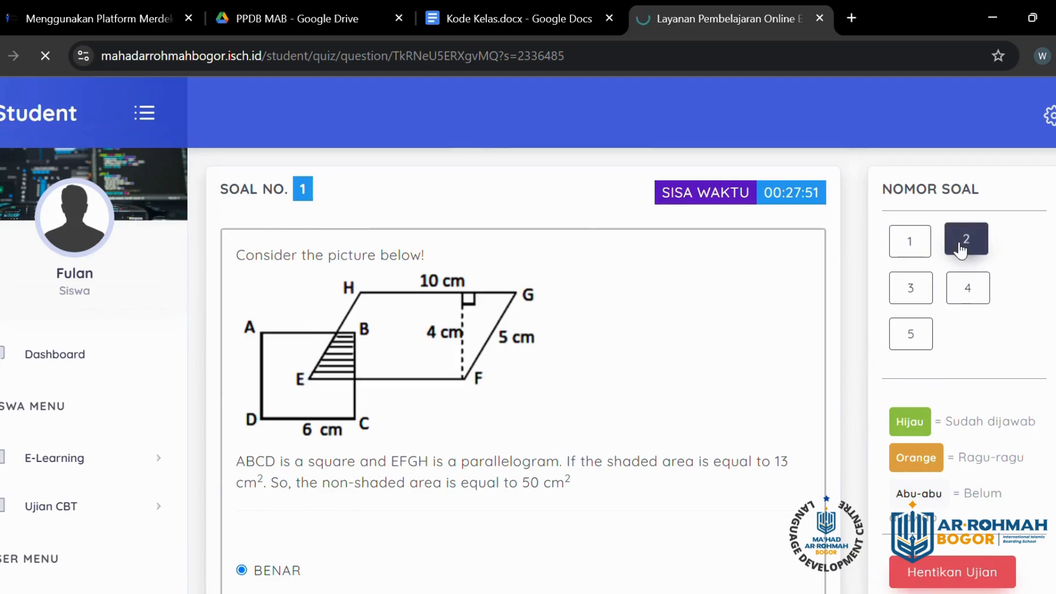
{"action": "scroll", "coordinate": [801, 318], "scroll_direction": "down", "scroll_amount": 1}
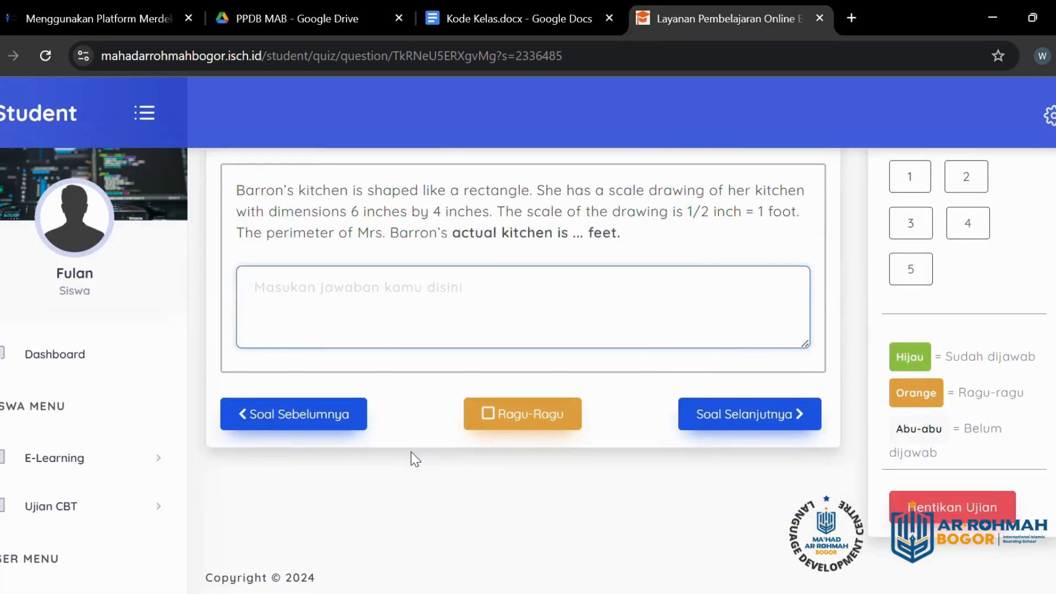
{"action": "left_click", "coordinate": [314, 420]}
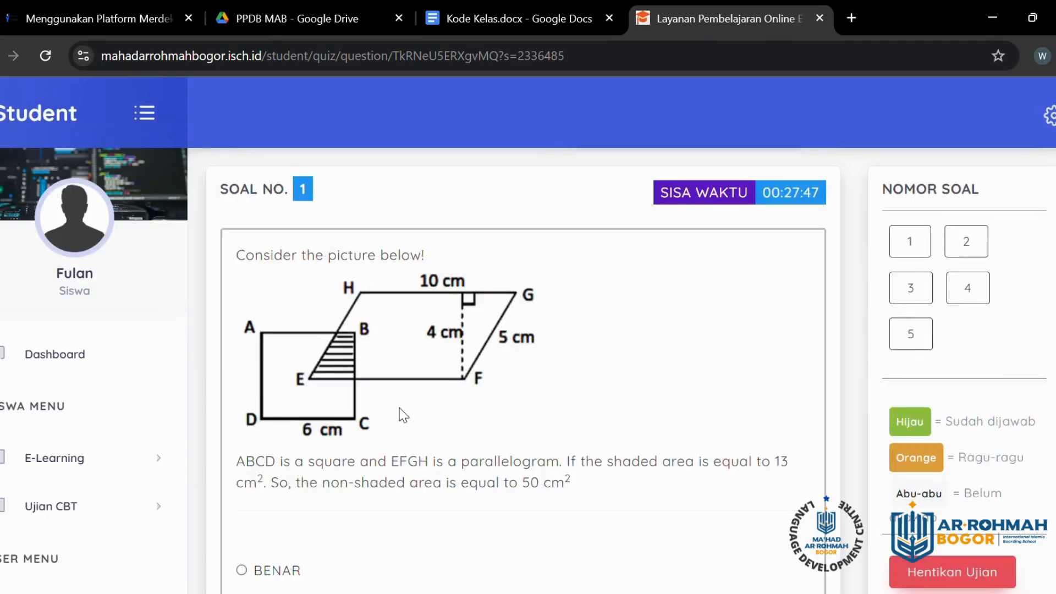
{"action": "scroll", "coordinate": [403, 415], "scroll_direction": "down", "scroll_amount": 4}
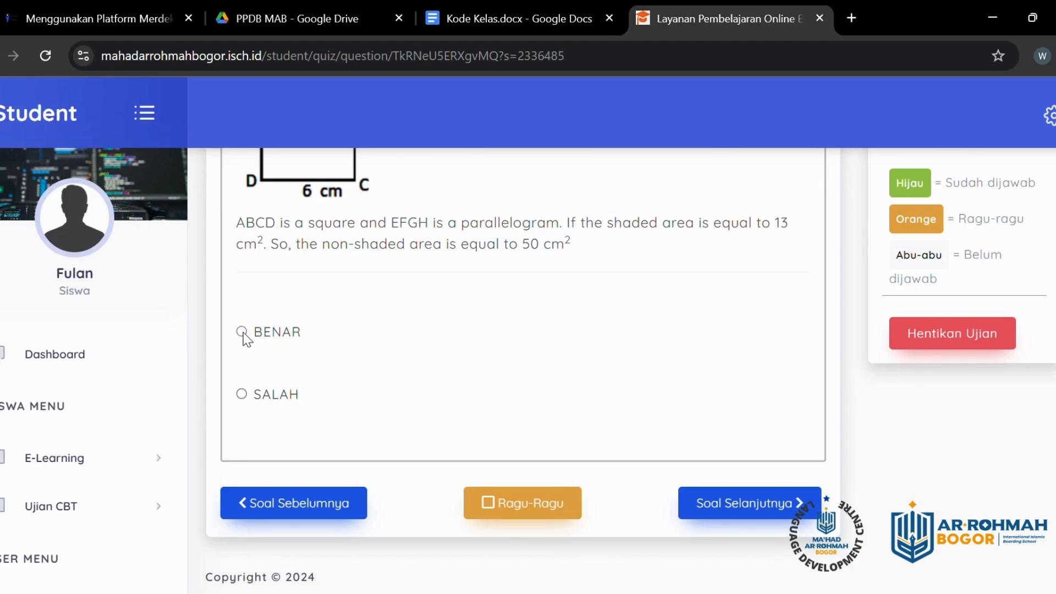
{"action": "left_click", "coordinate": [241, 333]}
{"action": "scroll", "coordinate": [788, 282], "scroll_direction": "up", "scroll_amount": 4}
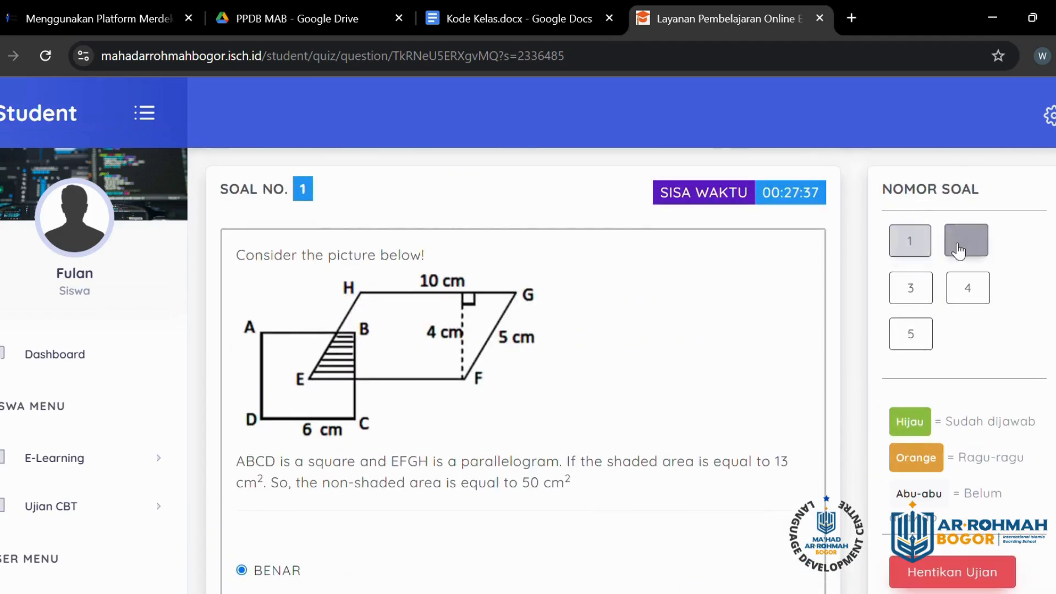
{"action": "scroll", "coordinate": [708, 360], "scroll_direction": "down", "scroll_amount": 4}
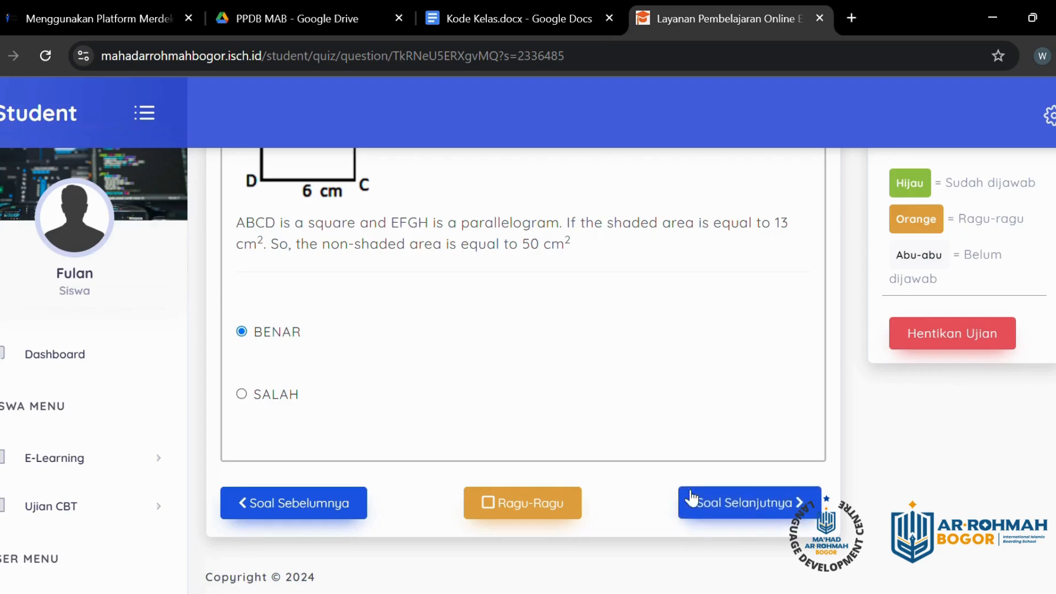
Step: Flag question 1 as Ragu-Ragu and advance to the Mrs. Barron kitchen-perimeter question
{"action": "left_click", "coordinate": [798, 499]}
{"action": "scroll", "coordinate": [764, 341], "scroll_direction": "up", "scroll_amount": 2}
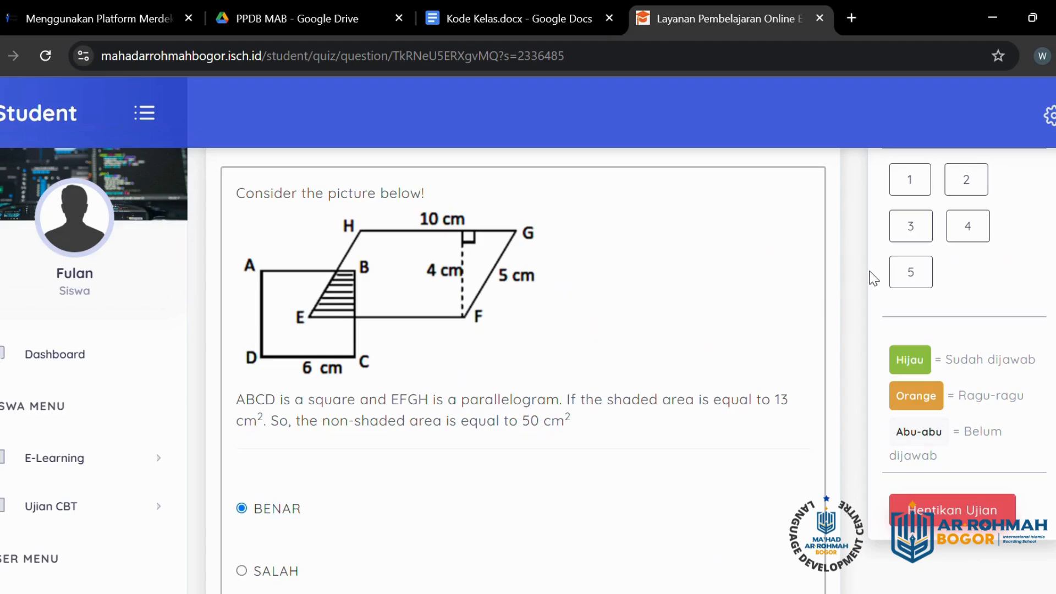
{"action": "scroll", "coordinate": [665, 381], "scroll_direction": "down", "scroll_amount": 3}
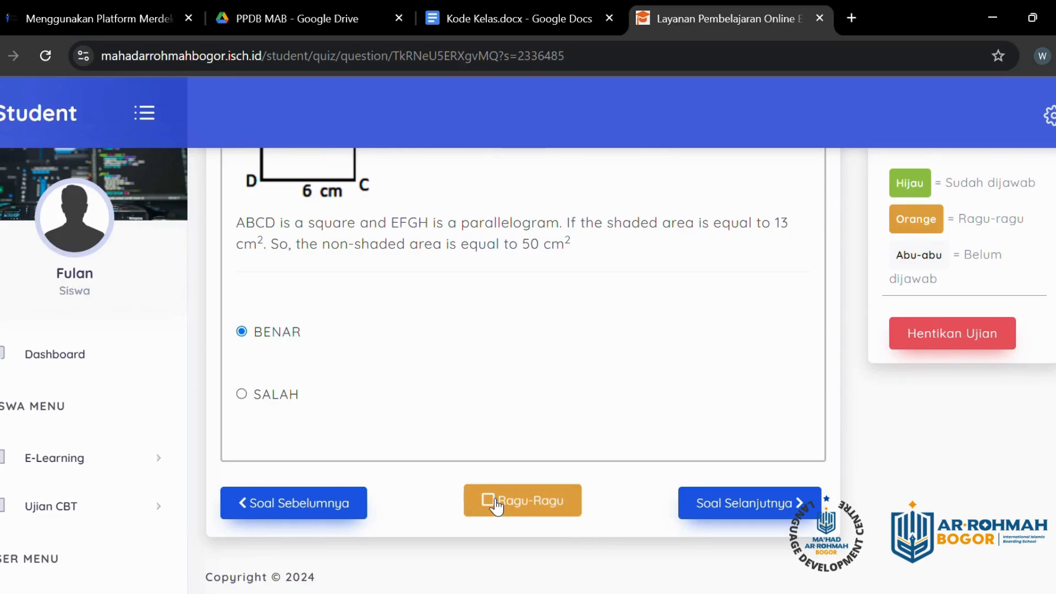
{"action": "scroll", "coordinate": [632, 440], "scroll_direction": "up", "scroll_amount": 5}
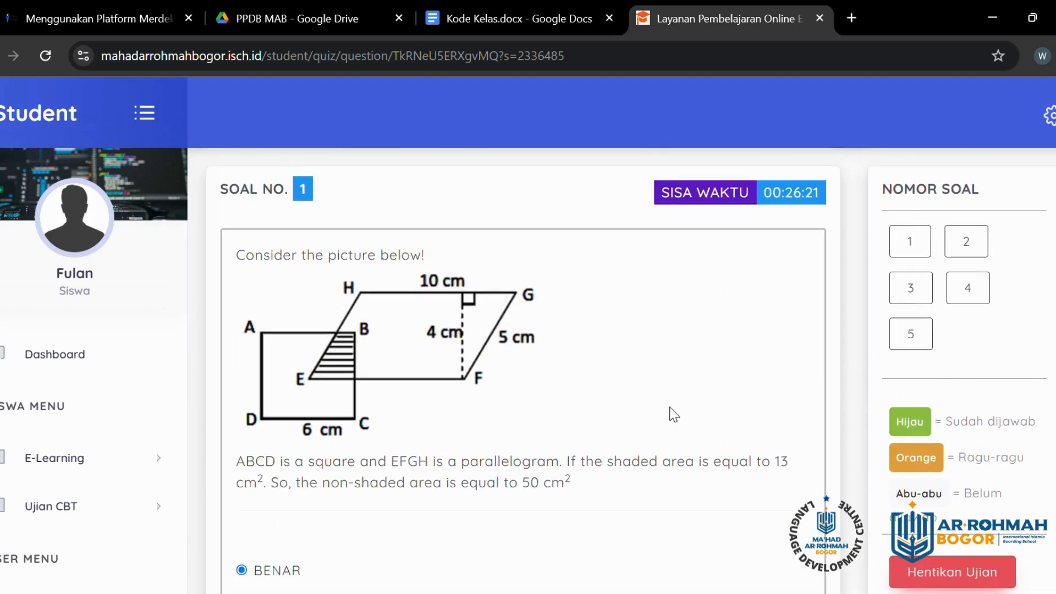
{"action": "scroll", "coordinate": [673, 415], "scroll_direction": "down", "scroll_amount": 3}
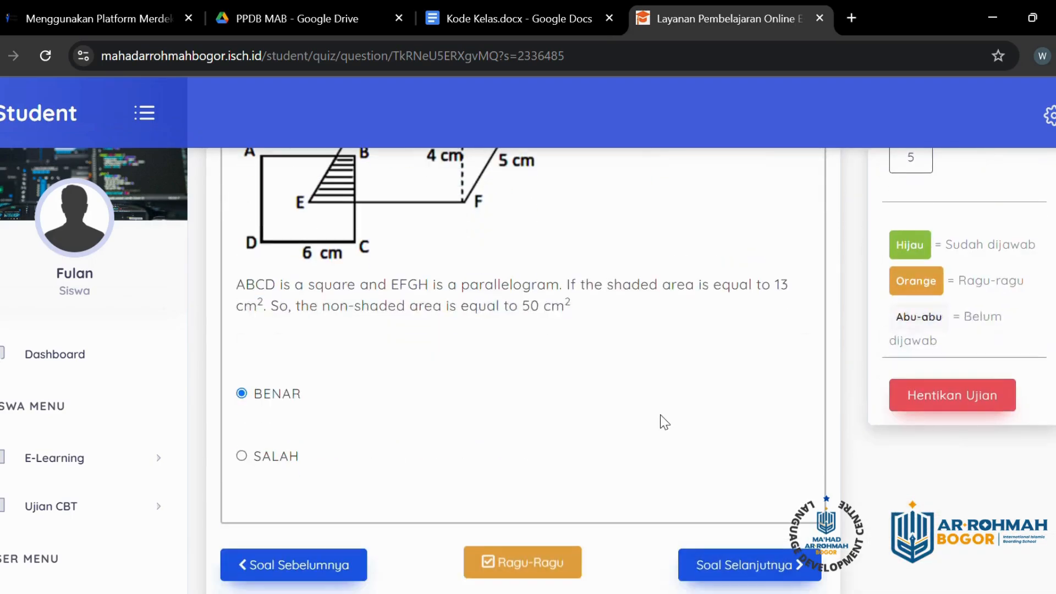
{"action": "left_click", "coordinate": [722, 566]}
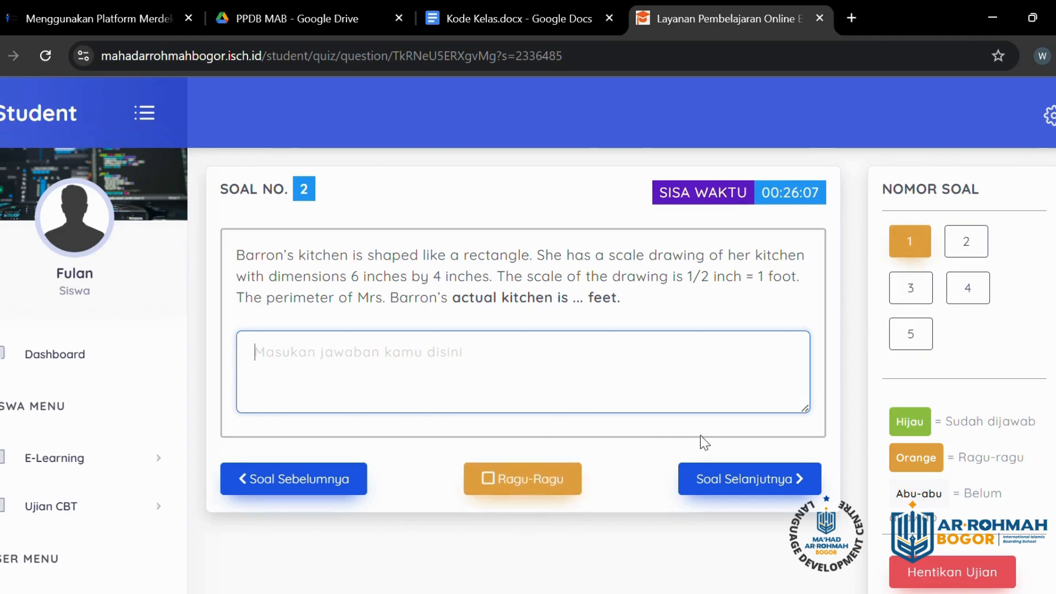
{"action": "scroll", "coordinate": [961, 434], "scroll_direction": "down", "scroll_amount": 1}
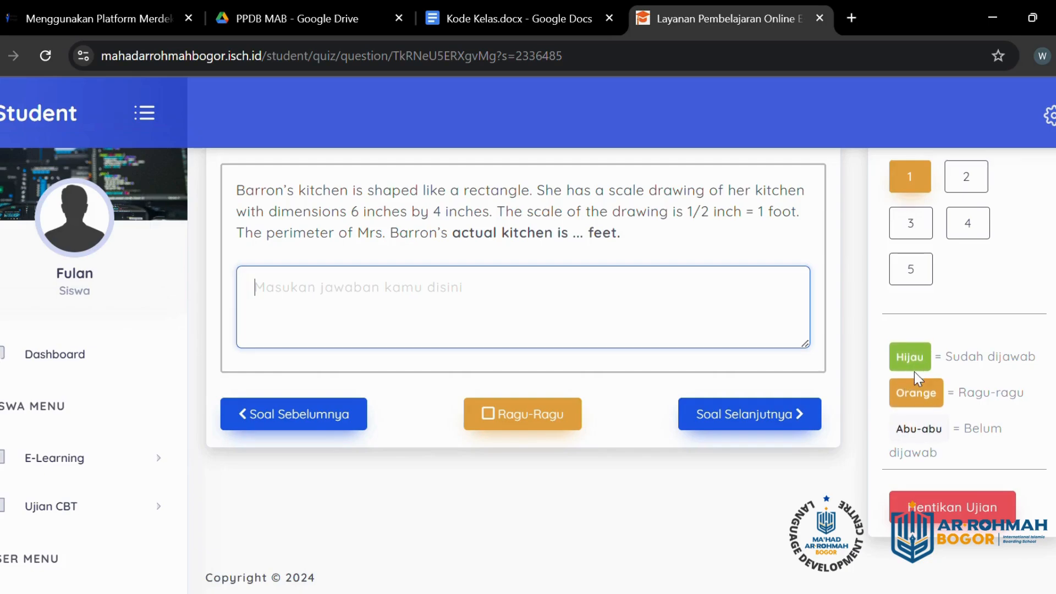
{"action": "scroll", "coordinate": [913, 377], "scroll_direction": "up", "scroll_amount": 1}
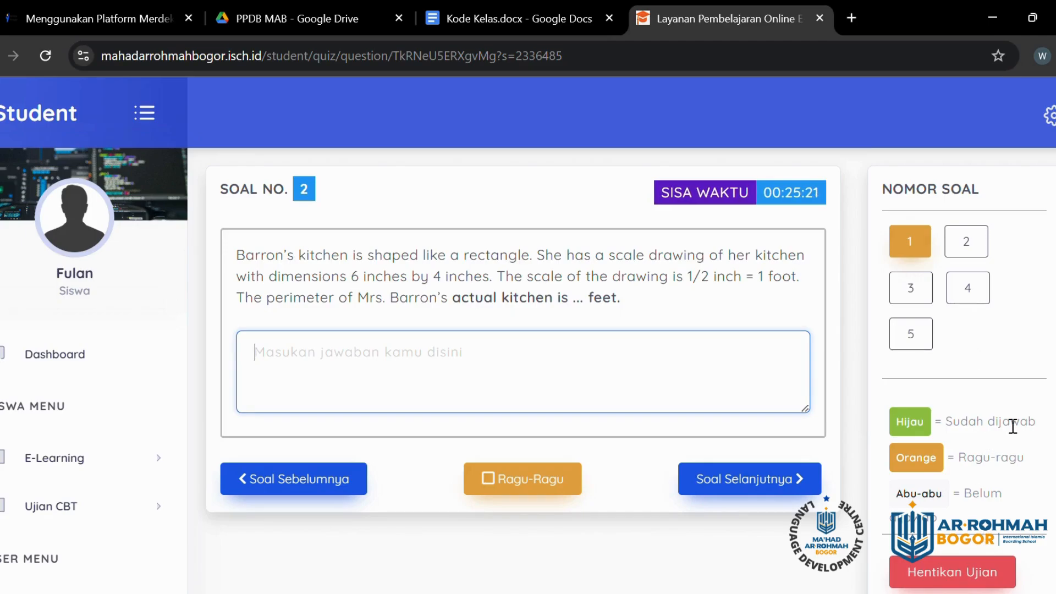
Step: Reopen question 1 from Nomor Soal, untick Ragu-Ragu, and continue to question 2
{"action": "left_click", "coordinate": [920, 242]}
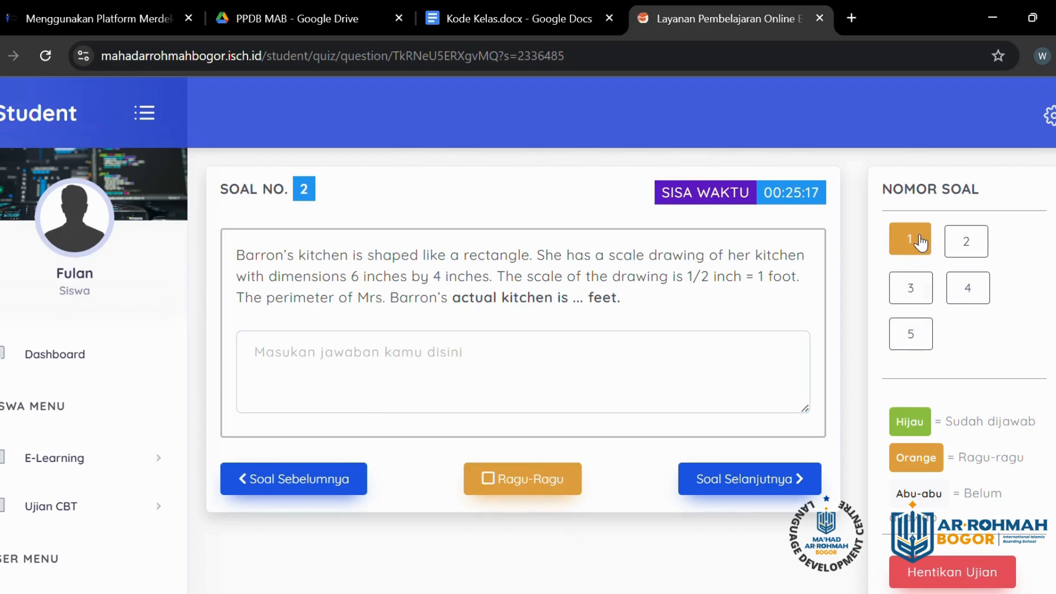
{"action": "scroll", "coordinate": [602, 469], "scroll_direction": "down", "scroll_amount": 5}
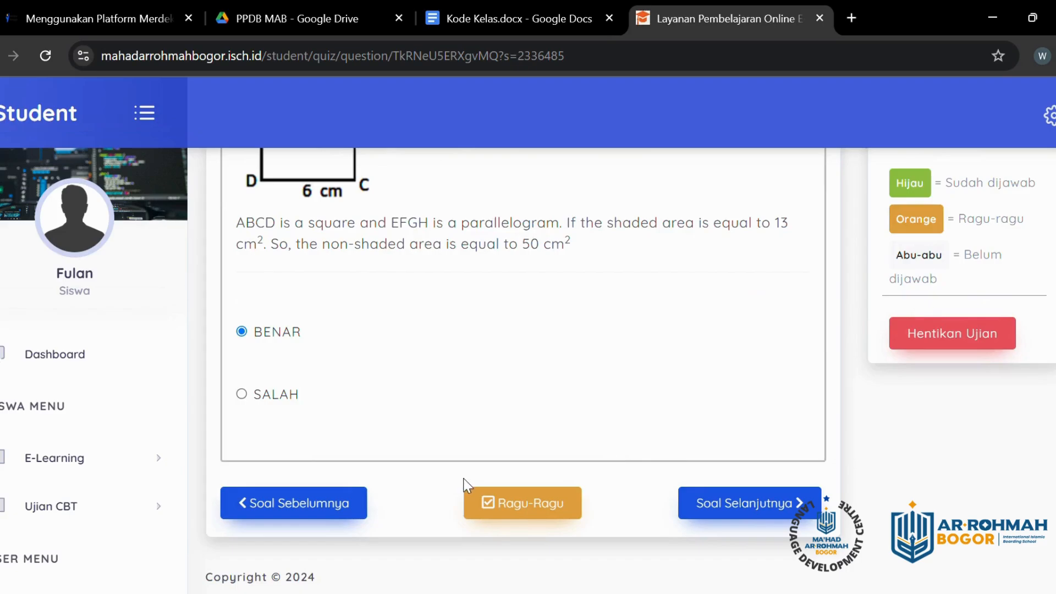
{"action": "left_click", "coordinate": [498, 507]}
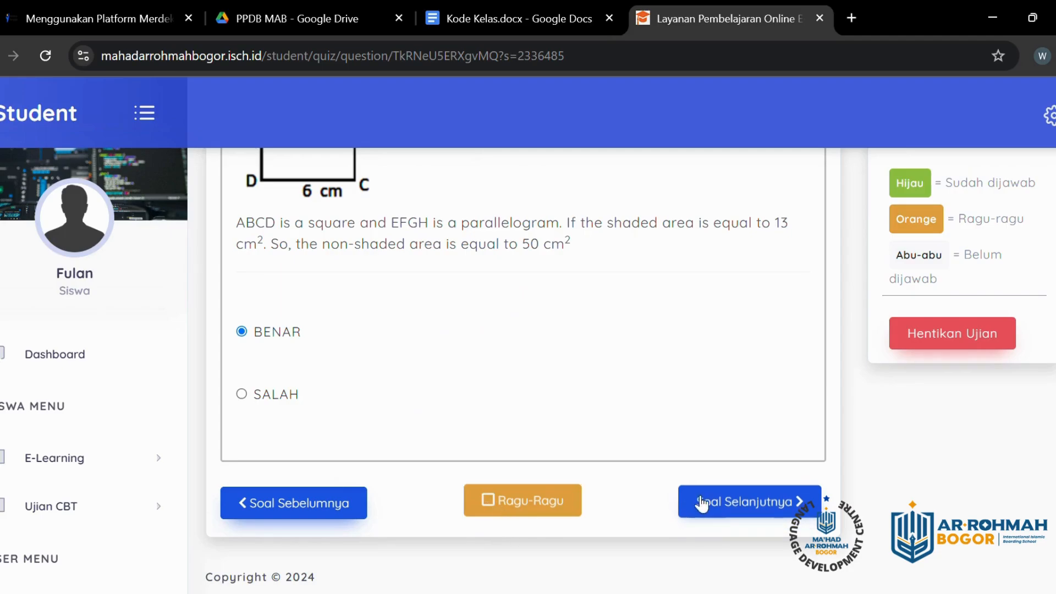
{"action": "left_click", "coordinate": [722, 509]}
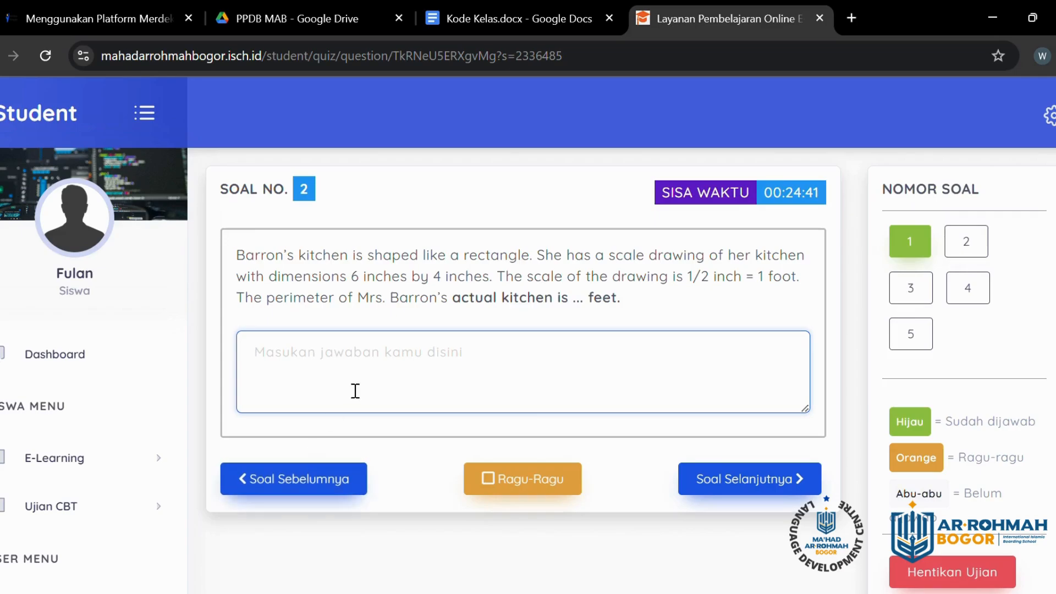
Step: Answer question 2 with 1 and question 3 with 7 feet
{"action": "left_click", "coordinate": [371, 359]}
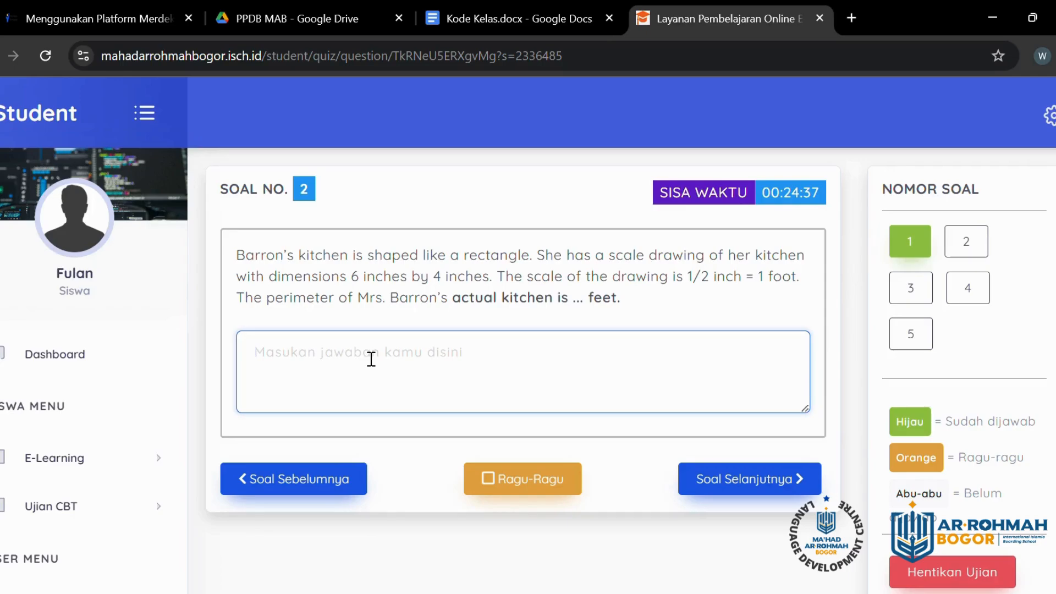
{"action": "type", "text": "1"}
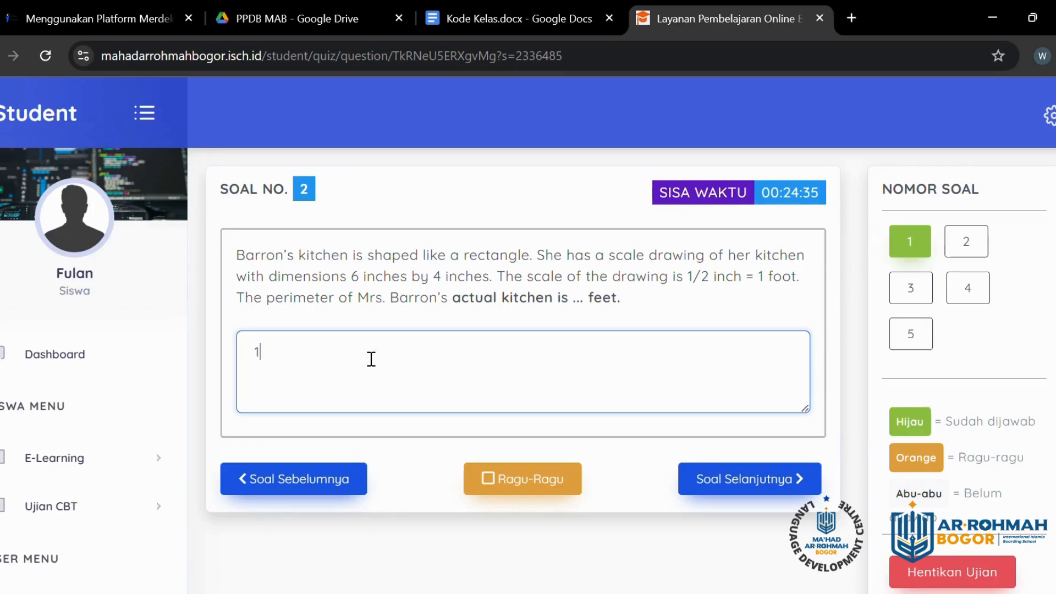
{"action": "left_click", "coordinate": [713, 486]}
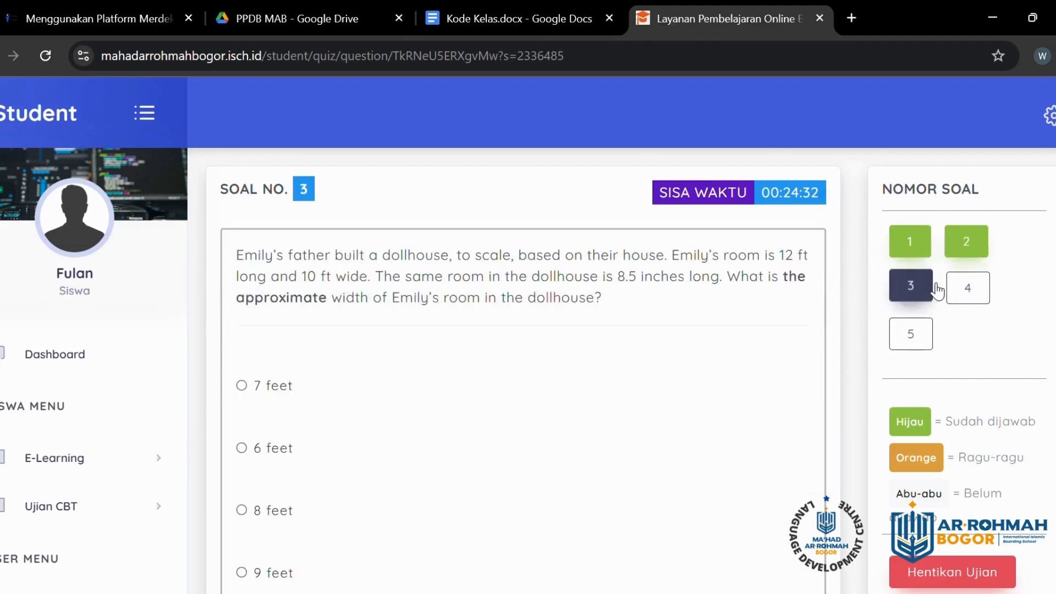
{"action": "scroll", "coordinate": [911, 332], "scroll_direction": "down", "scroll_amount": 2}
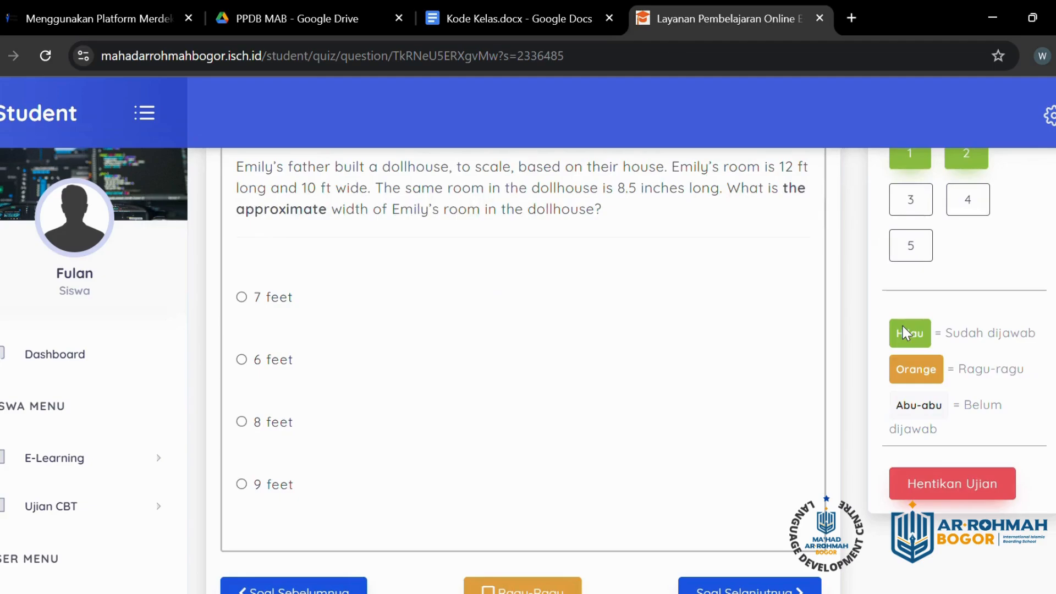
{"action": "scroll", "coordinate": [905, 327], "scroll_direction": "up", "scroll_amount": 2}
{"action": "scroll", "coordinate": [910, 333], "scroll_direction": "down", "scroll_amount": 3}
{"action": "scroll", "coordinate": [910, 332], "scroll_direction": "up", "scroll_amount": 3}
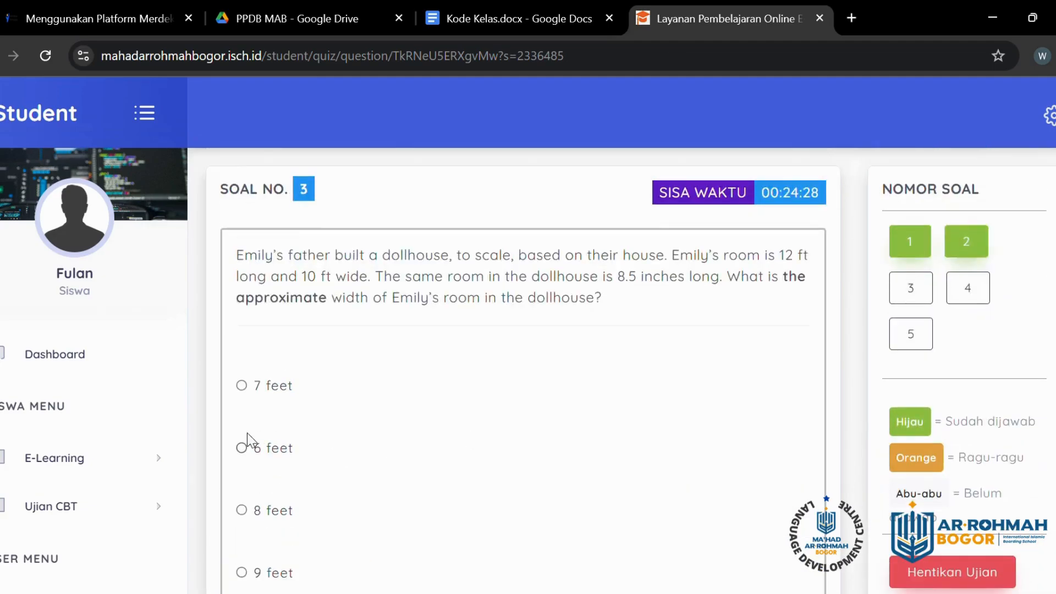
{"action": "left_click", "coordinate": [241, 385]}
{"action": "scroll", "coordinate": [544, 379], "scroll_direction": "down", "scroll_amount": 1}
{"action": "scroll", "coordinate": [543, 380], "scroll_direction": "down", "scroll_amount": 2}
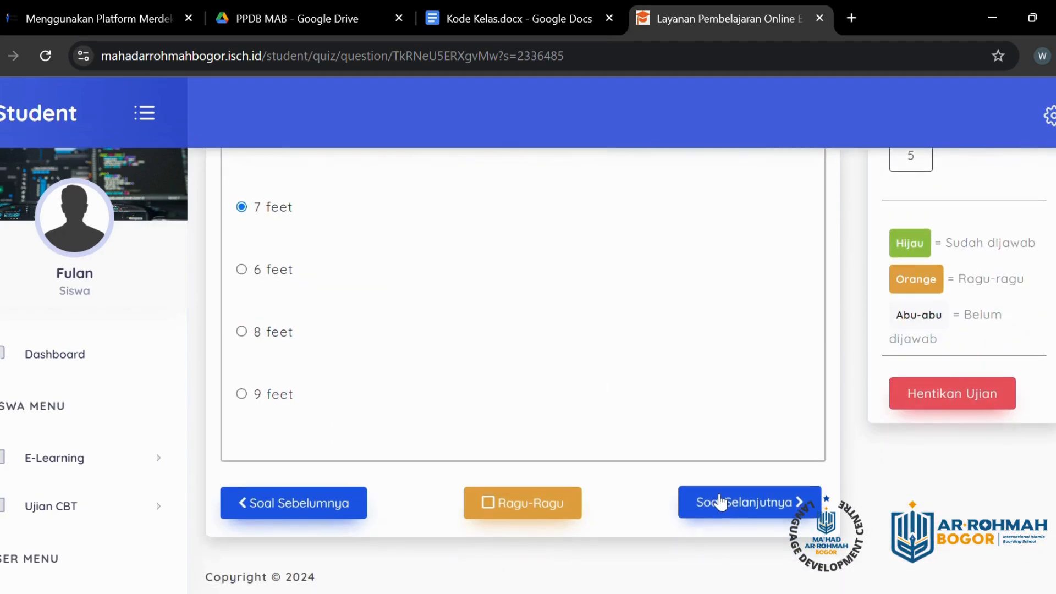
{"action": "left_click", "coordinate": [719, 501]}
Step: Reload question 4, tick the ray and line statements as false, and continue
{"action": "scroll", "coordinate": [924, 376], "scroll_direction": "up", "scroll_amount": 3}
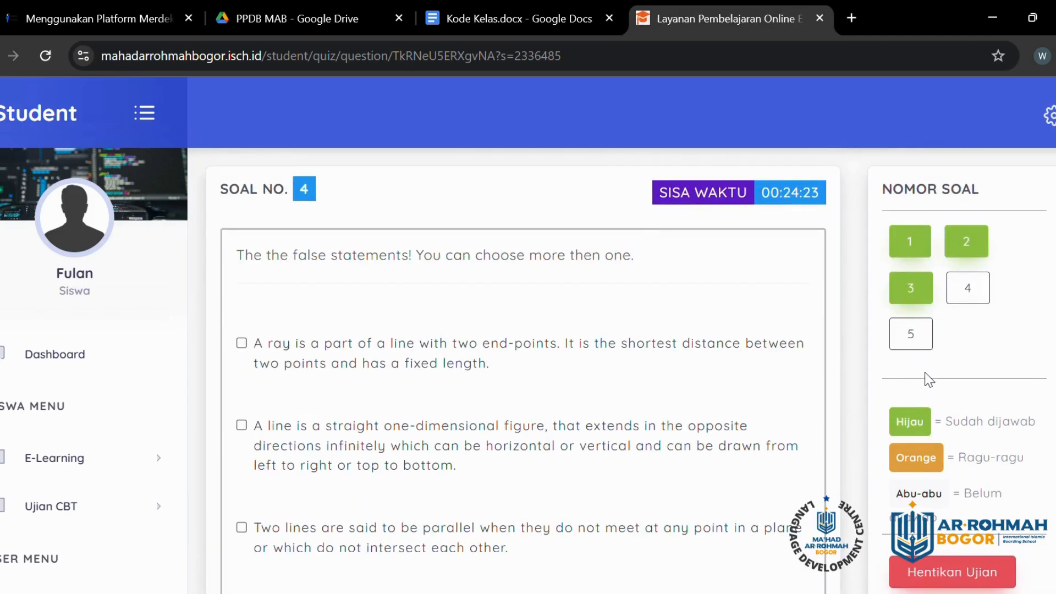
{"action": "left_click", "coordinate": [968, 286]}
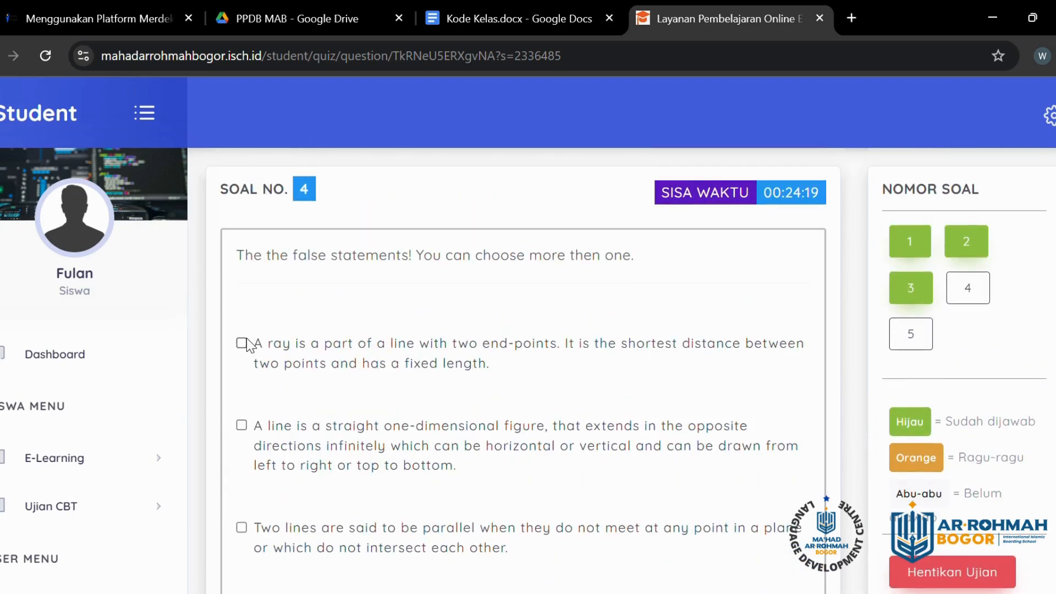
{"action": "left_click", "coordinate": [241, 346]}
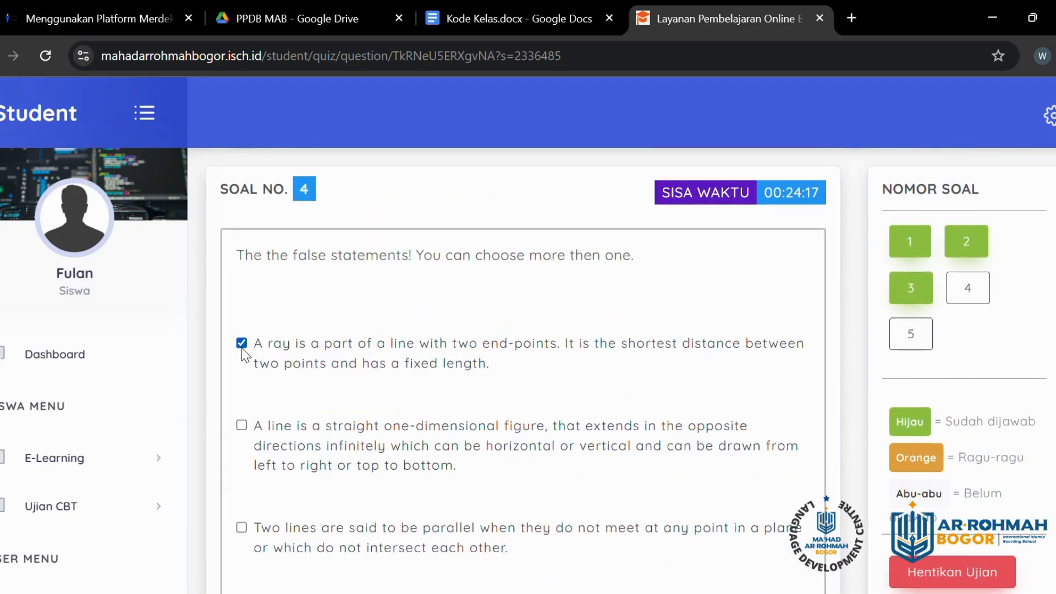
{"action": "left_click", "coordinate": [241, 426]}
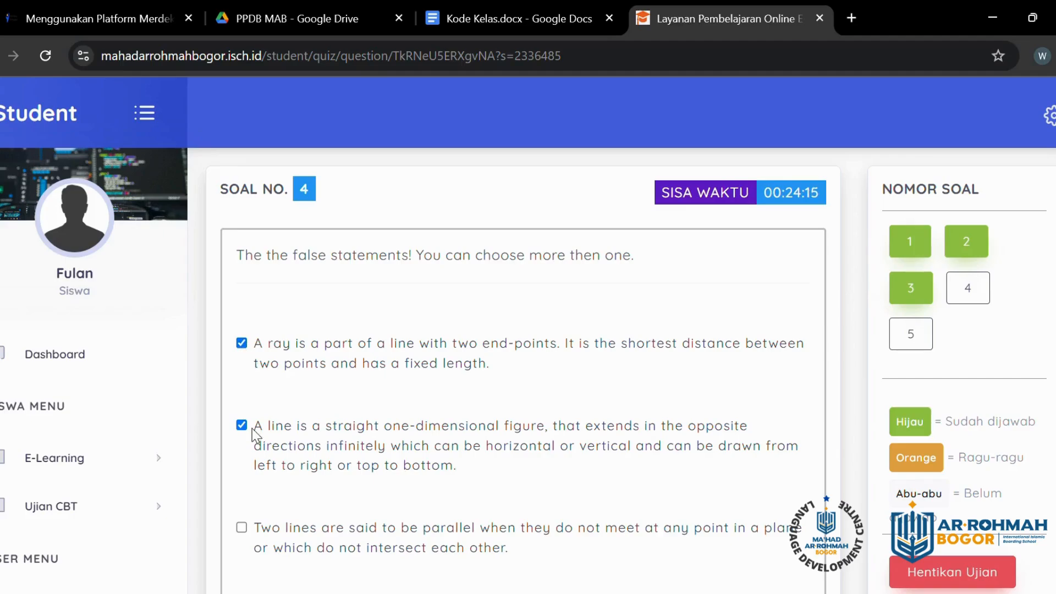
{"action": "scroll", "coordinate": [759, 478], "scroll_direction": "down", "scroll_amount": 4}
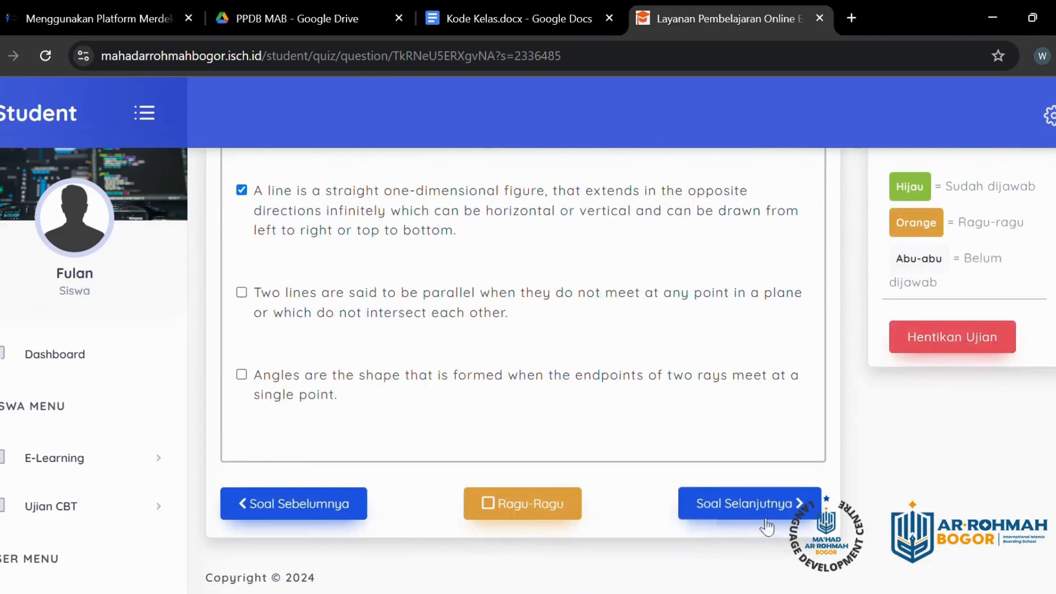
{"action": "left_click", "coordinate": [712, 505]}
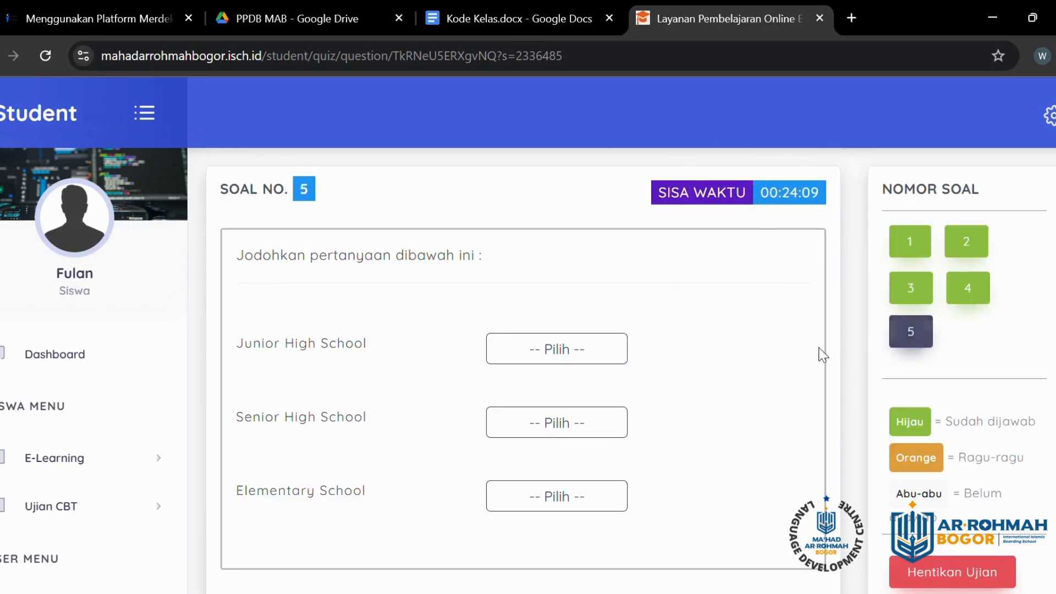
Step: In question 5, choose SMA for Junior High, SMP for Senior High, SMA for Elementary, then continue
{"action": "left_click", "coordinate": [570, 358]}
{"action": "left_click", "coordinate": [570, 395]}
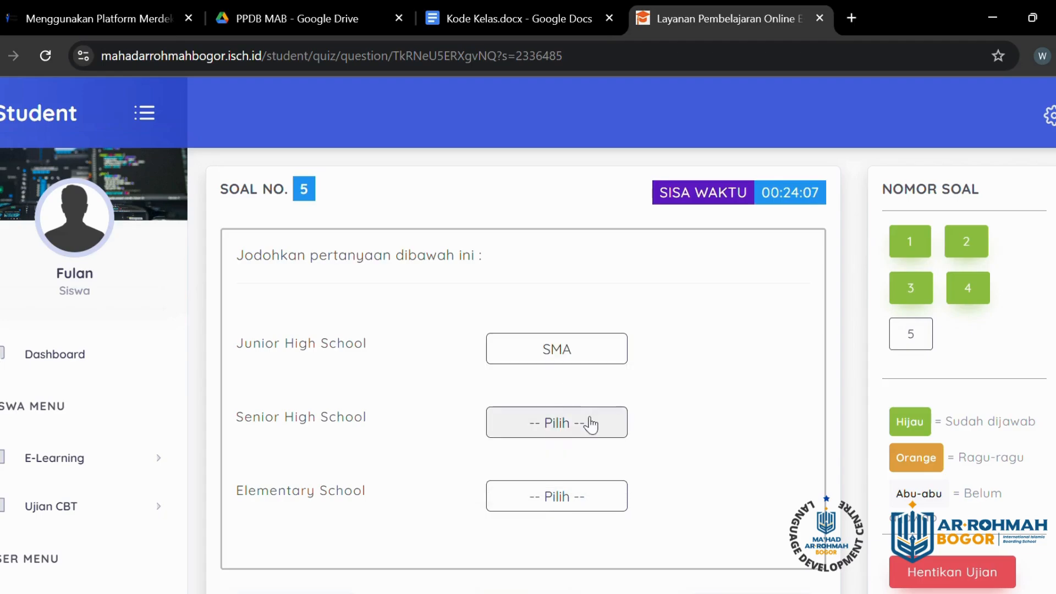
{"action": "left_click", "coordinate": [588, 423]}
{"action": "left_click", "coordinate": [575, 497]}
{"action": "left_click", "coordinate": [579, 511]}
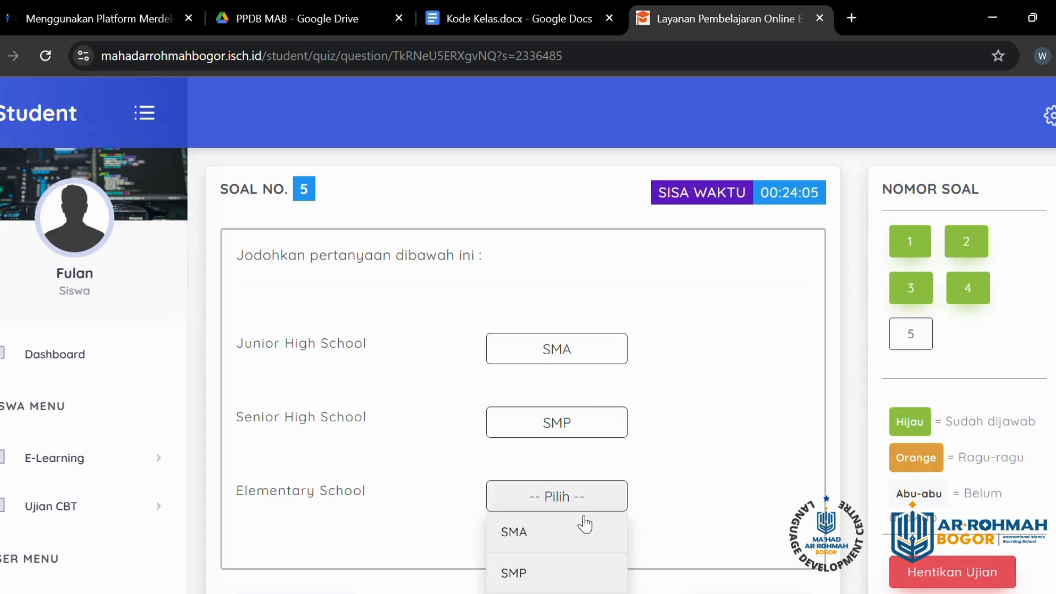
{"action": "left_click", "coordinate": [583, 530]}
{"action": "scroll", "coordinate": [712, 405], "scroll_direction": "down", "scroll_amount": 2}
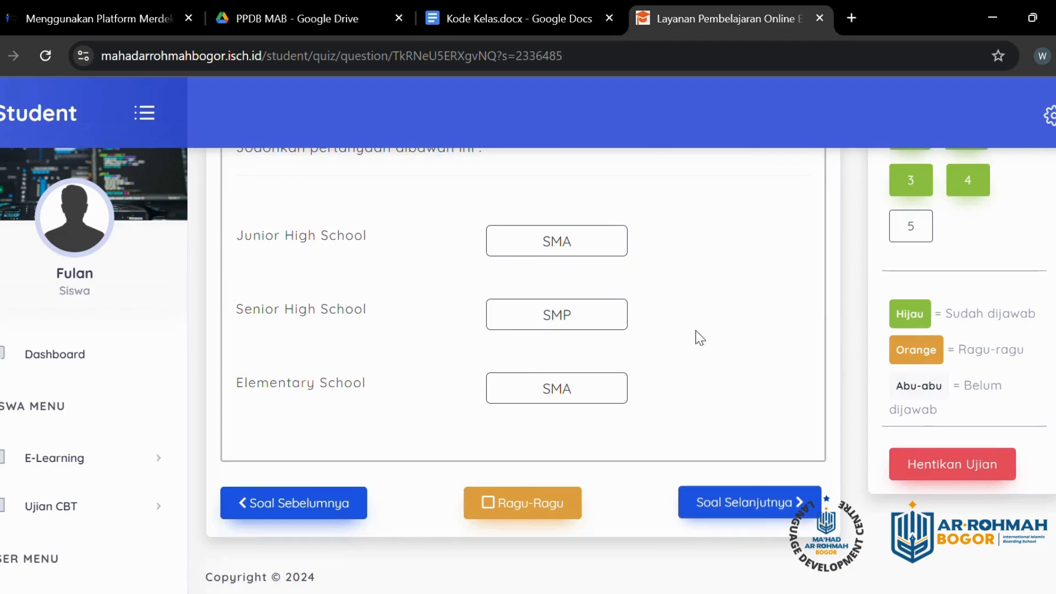
{"action": "left_click", "coordinate": [744, 505]}
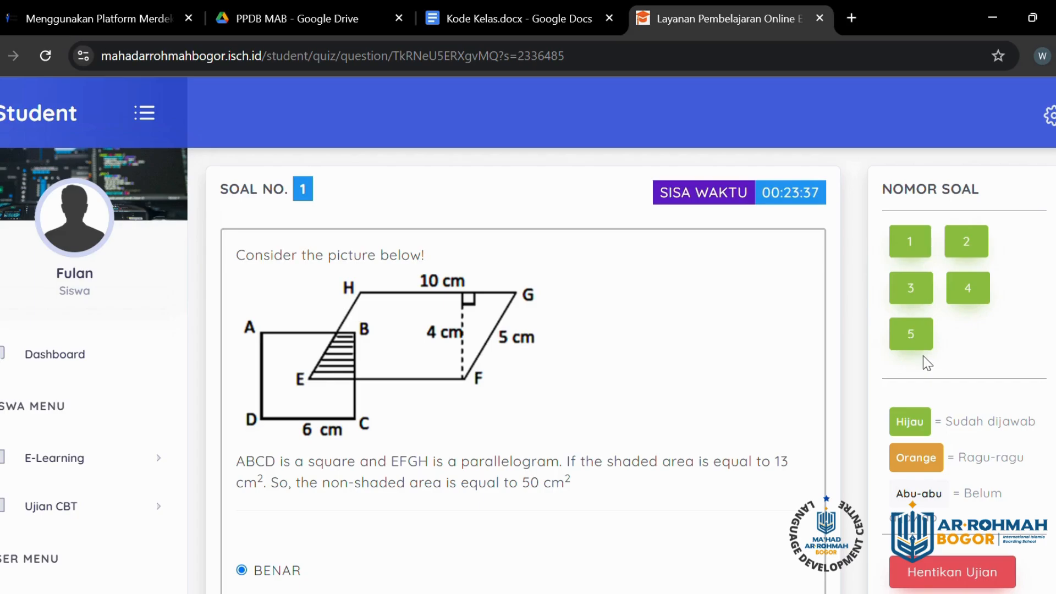
{"action": "scroll", "coordinate": [616, 530], "scroll_direction": "down", "scroll_amount": 4}
{"action": "scroll", "coordinate": [874, 392], "scroll_direction": "up", "scroll_amount": 3}
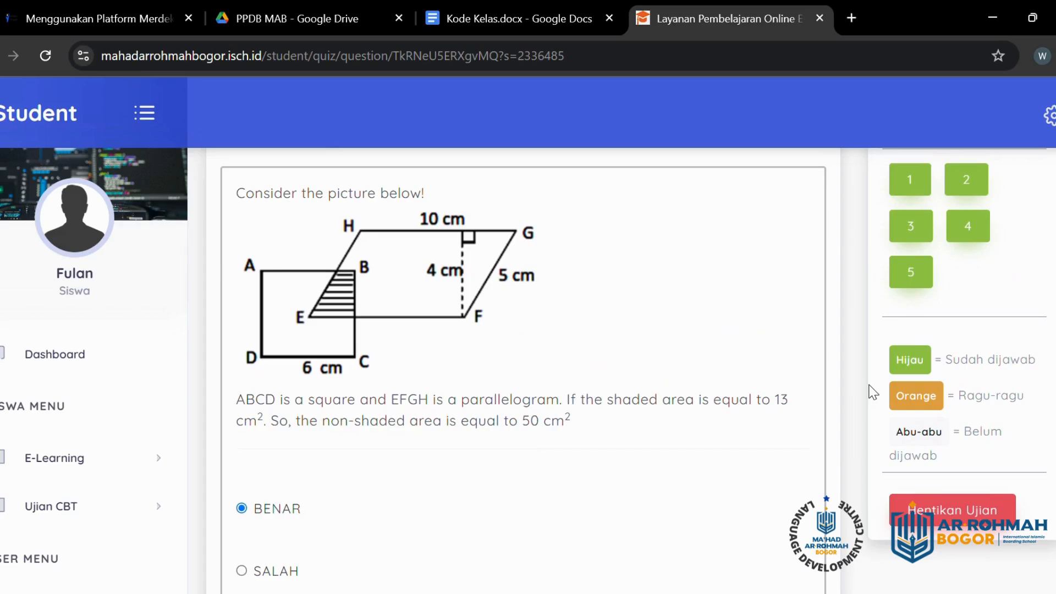
{"action": "scroll", "coordinate": [797, 457], "scroll_direction": "down", "scroll_amount": 3}
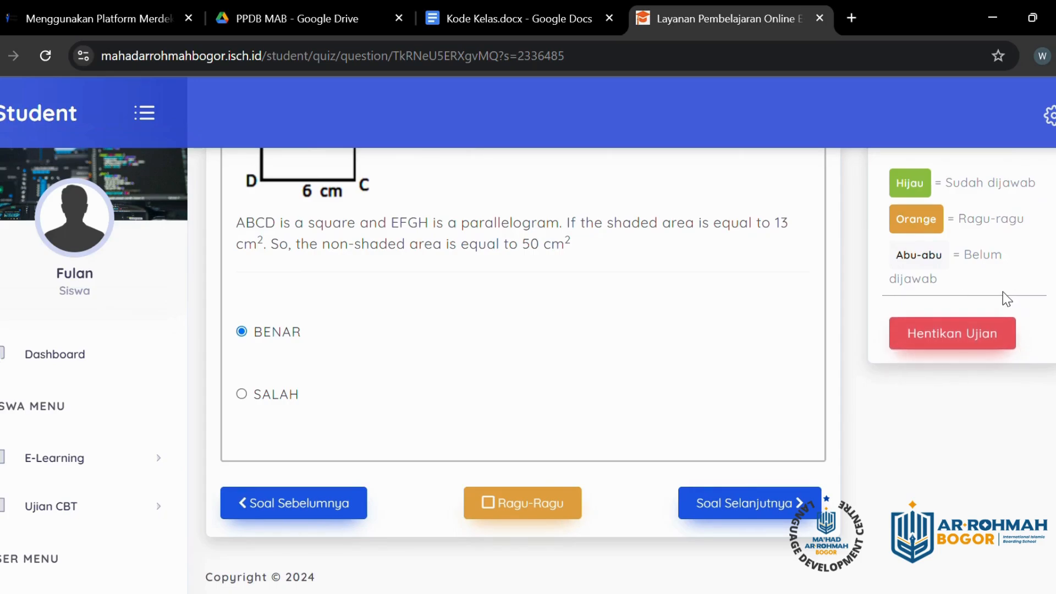
Step: Stop the exam via Hentikan Ujian, confirm, and dismiss Berhasil to reveal the 50.00 score
{"action": "left_click", "coordinate": [971, 338]}
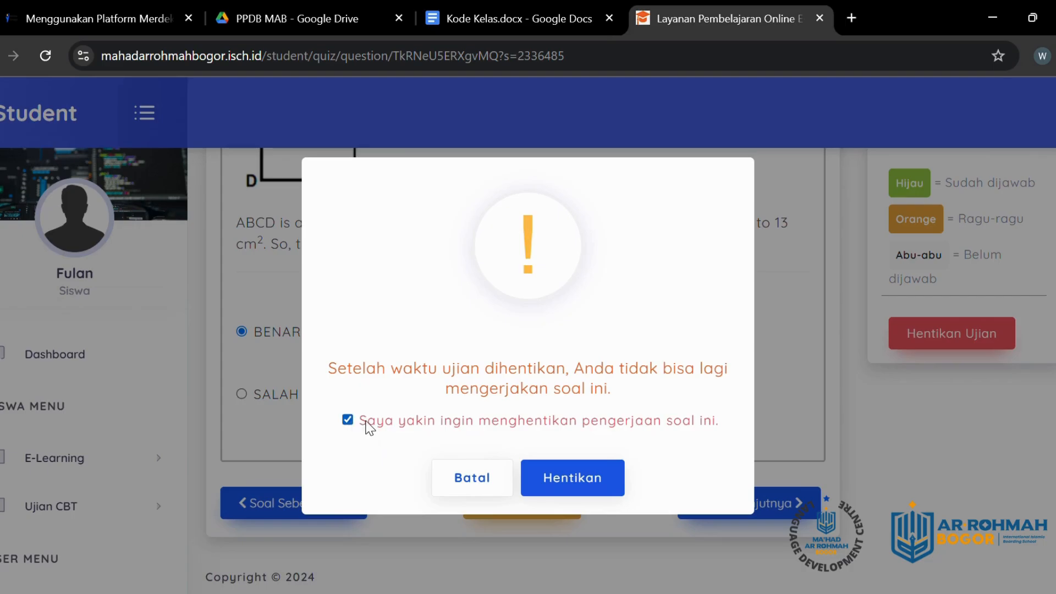
{"action": "left_click", "coordinate": [589, 481]}
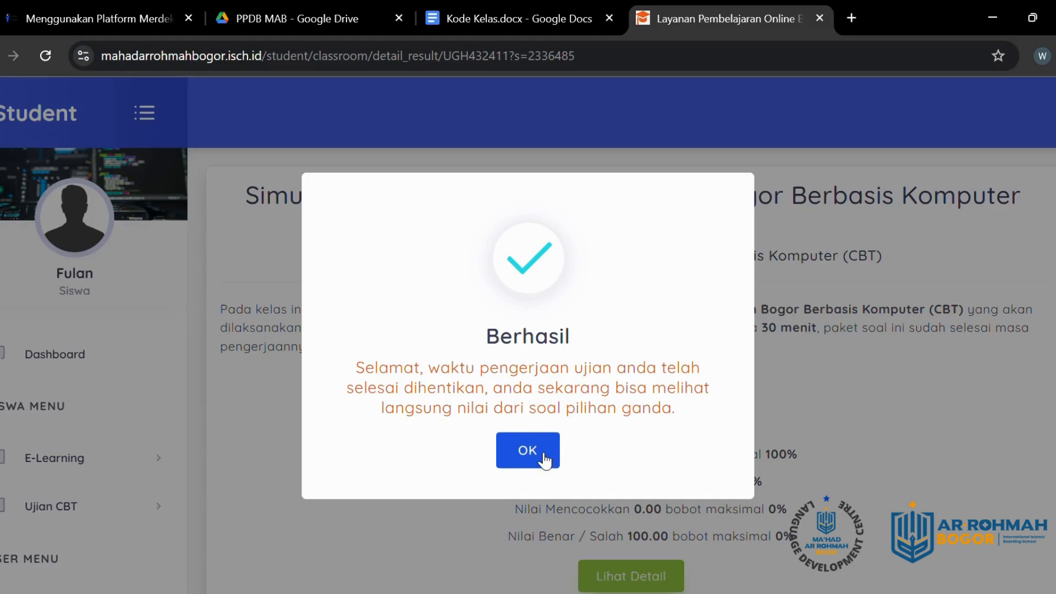
{"action": "left_click", "coordinate": [545, 459]}
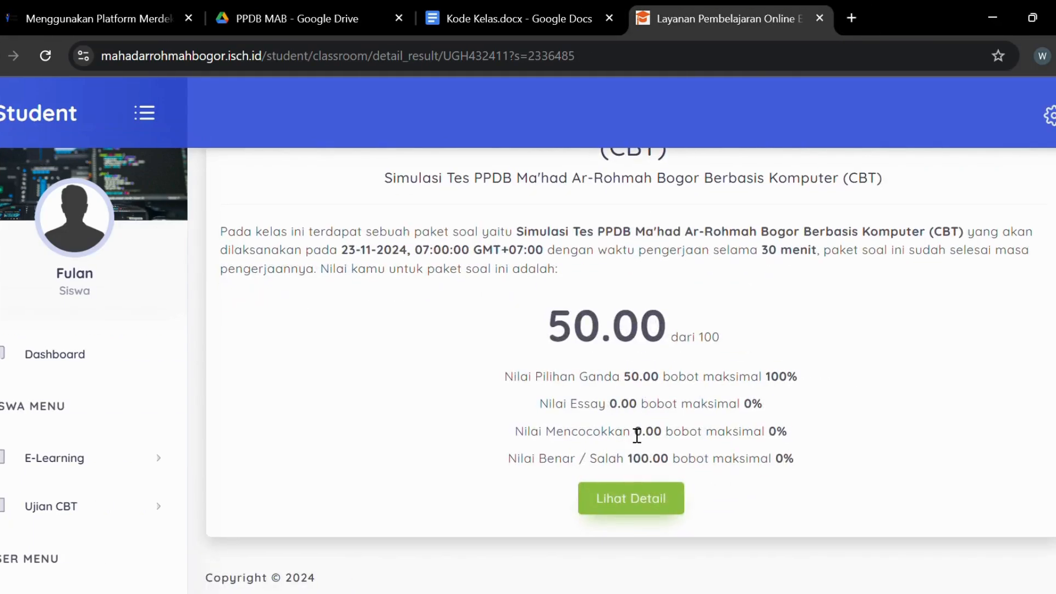
Step: Expand Ujian CBT in the sidebar to show the exam-room list, archive and Exambro entries
{"action": "scroll", "coordinate": [636, 435], "scroll_direction": "up", "scroll_amount": 2}
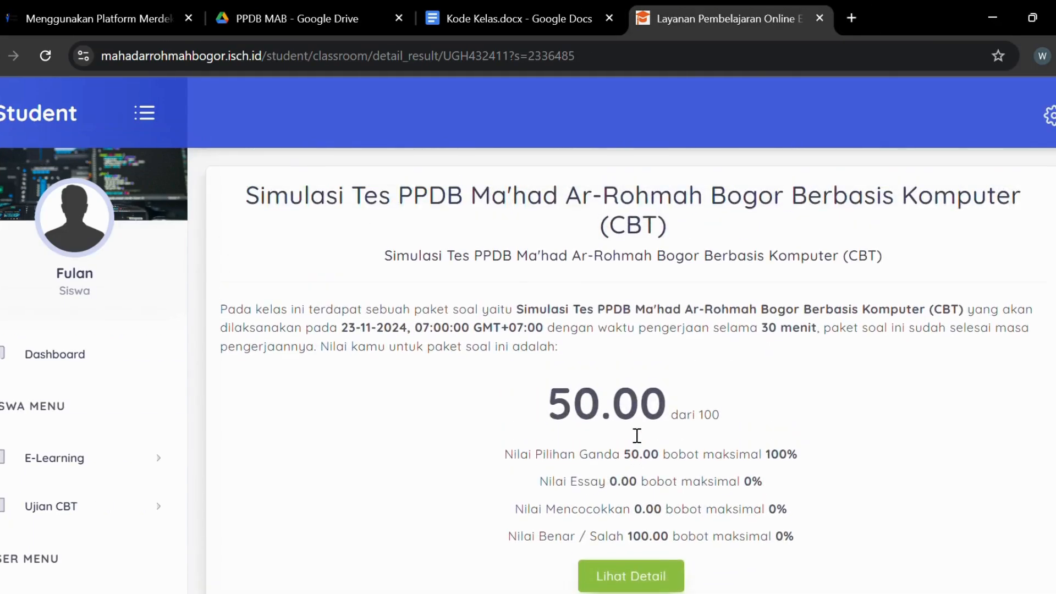
{"action": "scroll", "coordinate": [637, 436], "scroll_direction": "down", "scroll_amount": 2}
{"action": "scroll", "coordinate": [637, 436], "scroll_direction": "up", "scroll_amount": 2}
{"action": "scroll", "coordinate": [311, 479], "scroll_direction": "down", "scroll_amount": 2}
{"action": "left_click", "coordinate": [116, 517]}
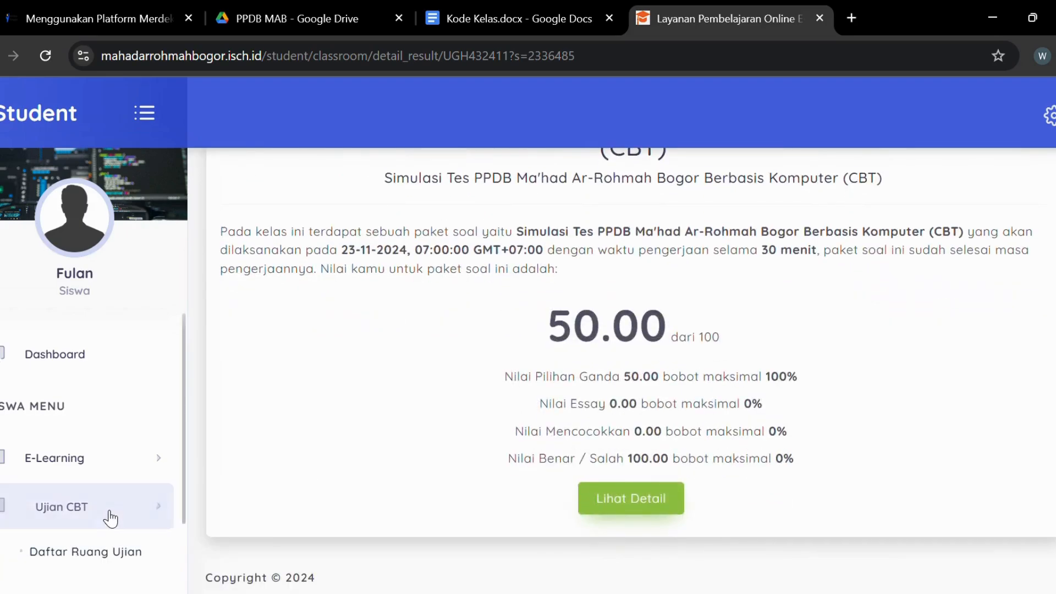
{"action": "scroll", "coordinate": [93, 495], "scroll_direction": "down", "scroll_amount": 2}
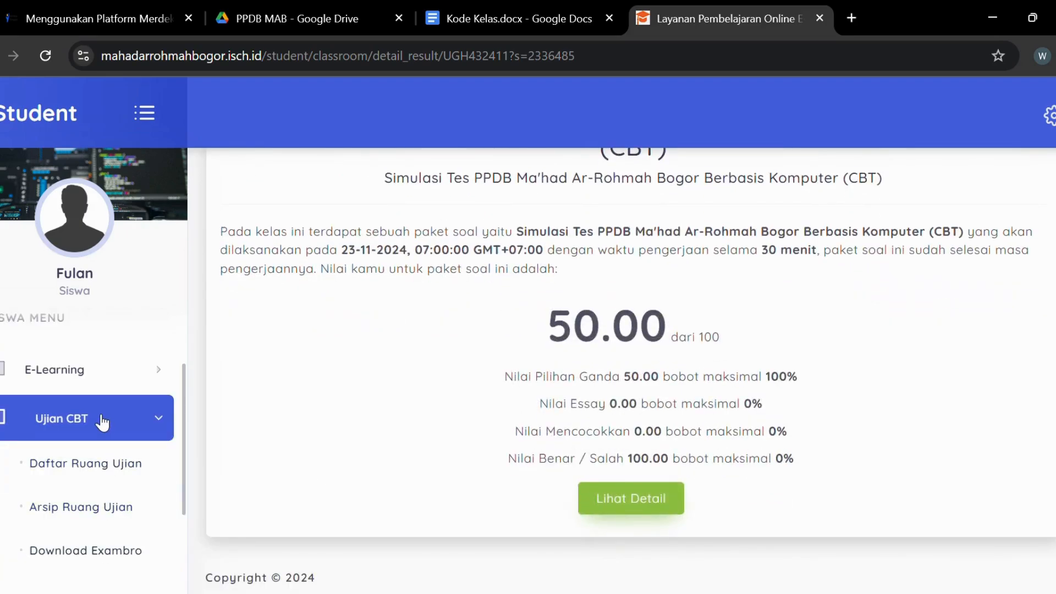
Step: Open Daftar Ruang Ujian and browse the Simulasi Tes PPDB and Numerasi SMP classes
{"action": "left_click", "coordinate": [97, 474]}
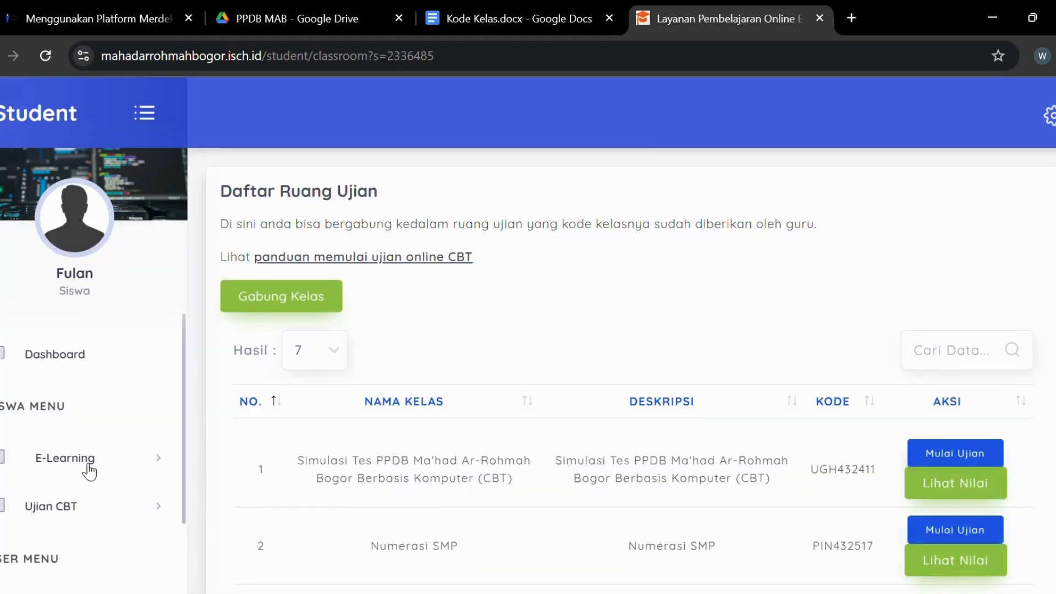
{"action": "scroll", "coordinate": [709, 379], "scroll_direction": "down", "scroll_amount": 3}
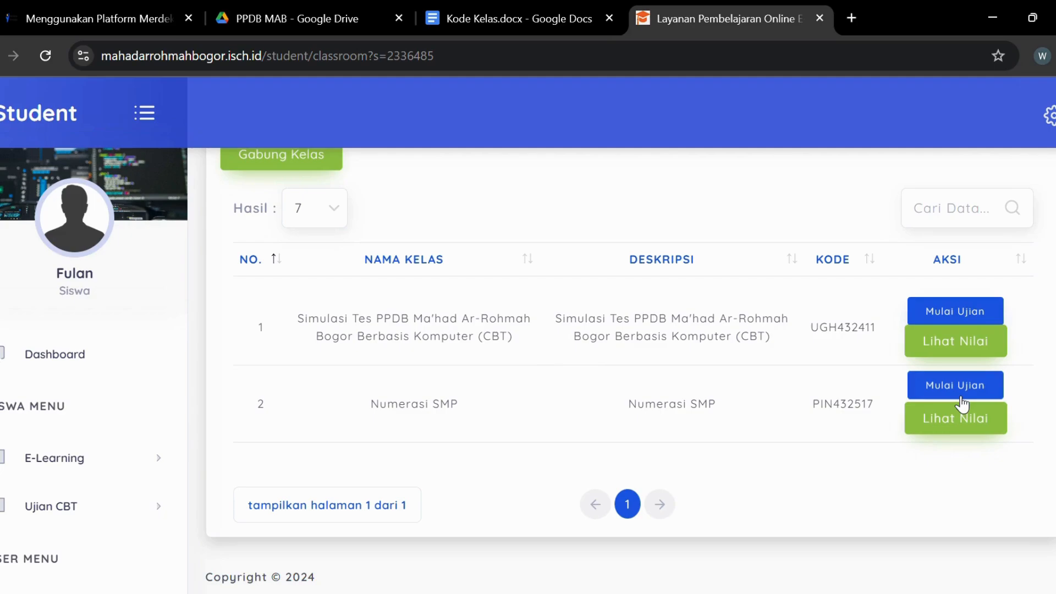
{"action": "scroll", "coordinate": [961, 407], "scroll_direction": "up", "scroll_amount": 3}
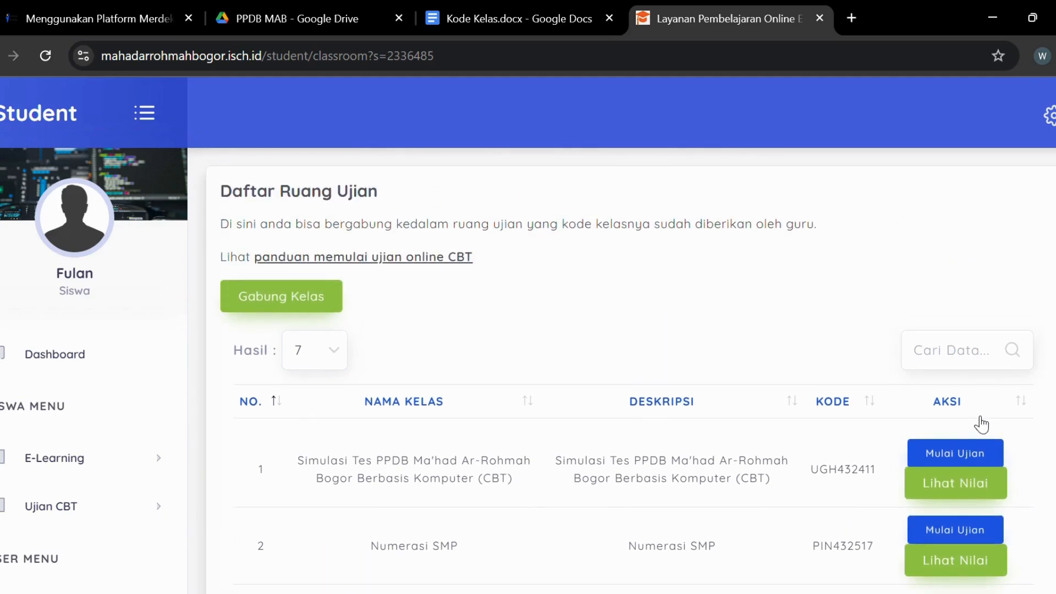
{"action": "scroll", "coordinate": [935, 358], "scroll_direction": "down", "scroll_amount": 2}
{"action": "scroll", "coordinate": [111, 525], "scroll_direction": "down", "scroll_amount": 2}
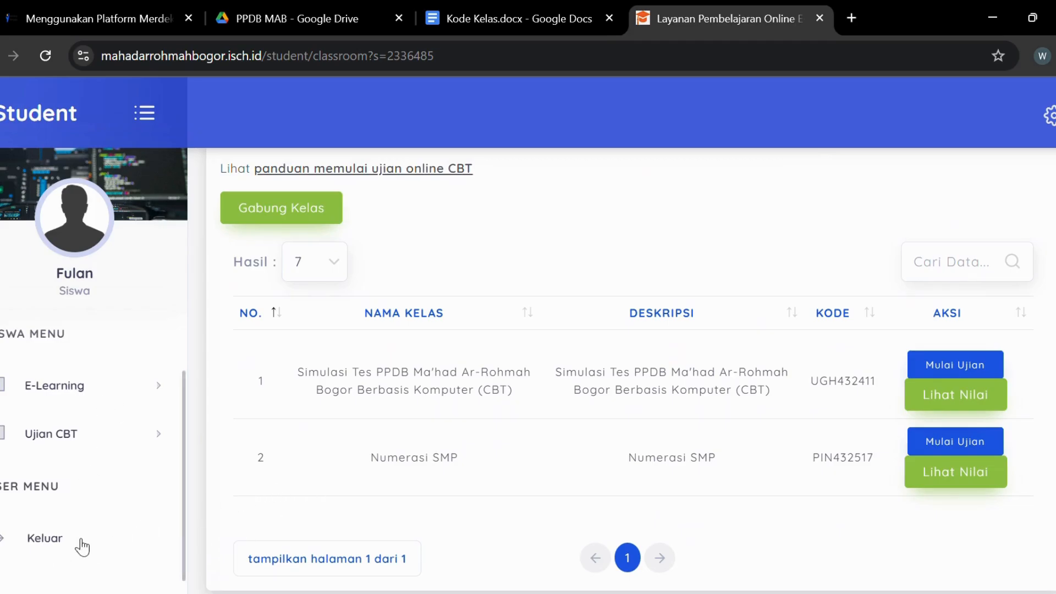
{"action": "left_click", "coordinate": [61, 542]}
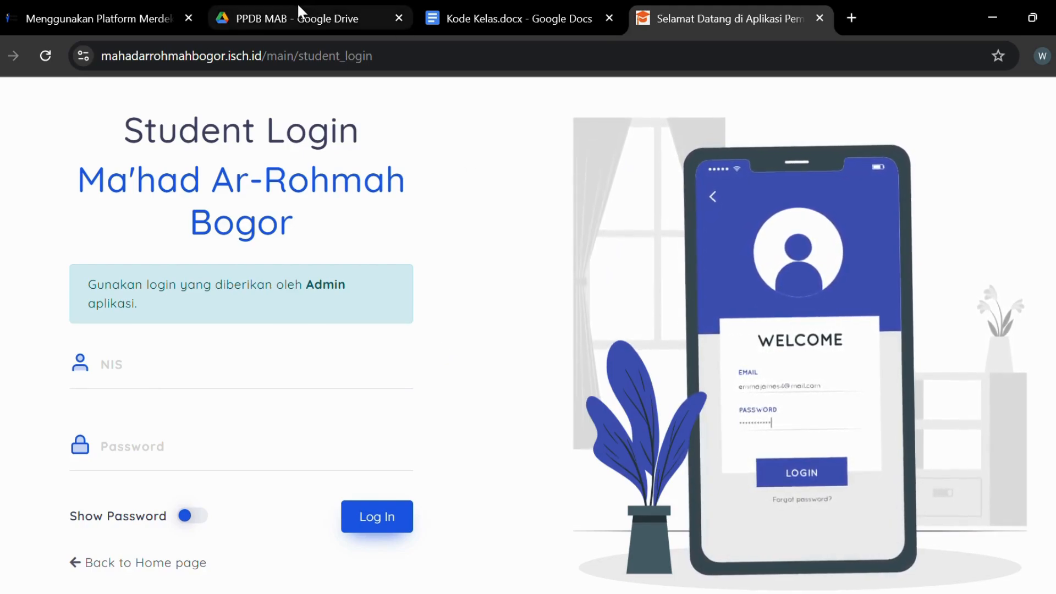
{"action": "left_click", "coordinate": [474, 10]}
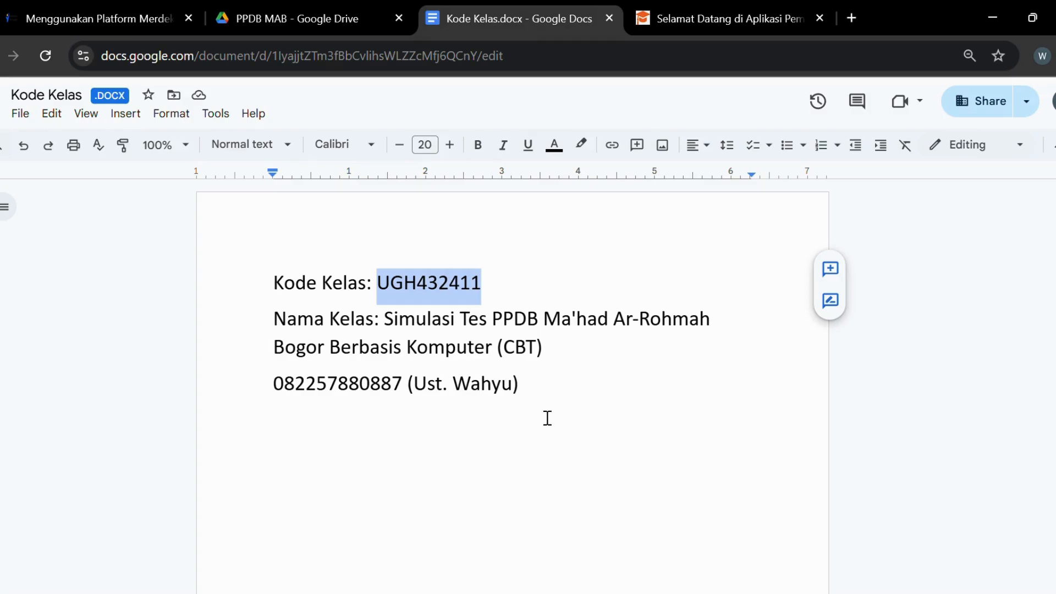
Step: Select and deselect the contact line without editing, then return to the portal's Student Login tab
{"action": "left_click_drag", "start_coordinate": [542, 391], "coordinate": [271, 421]}
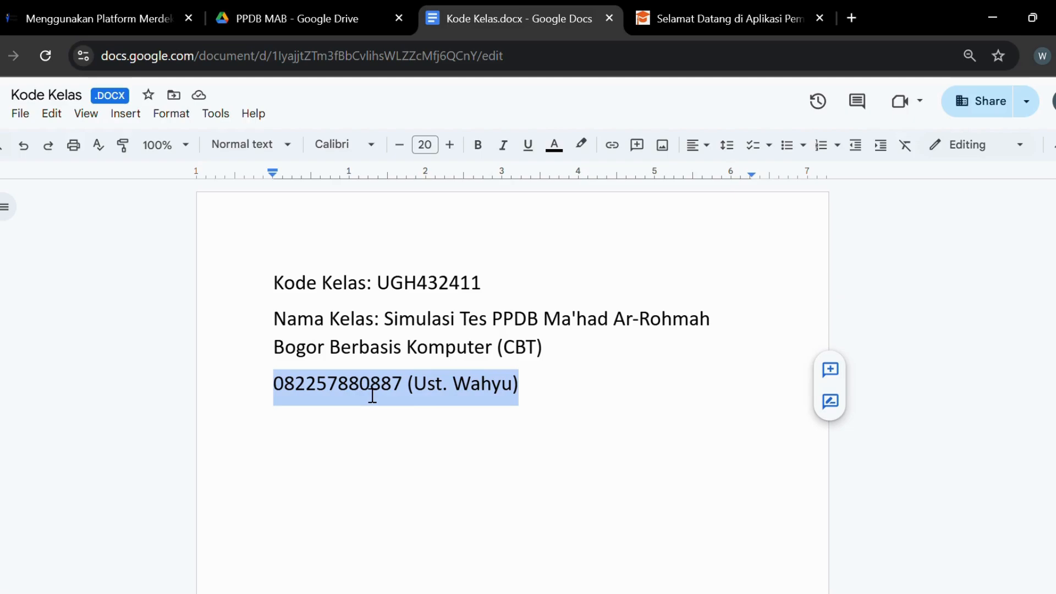
{"action": "left_click", "coordinate": [562, 396]}
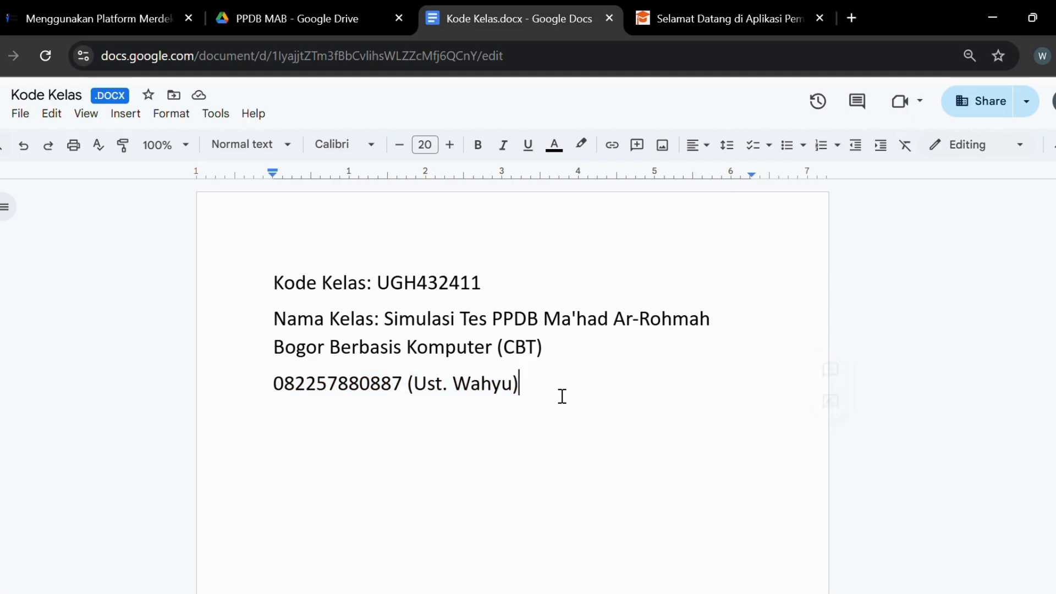
{"action": "left_click_drag", "start_coordinate": [562, 396], "coordinate": [276, 405]}
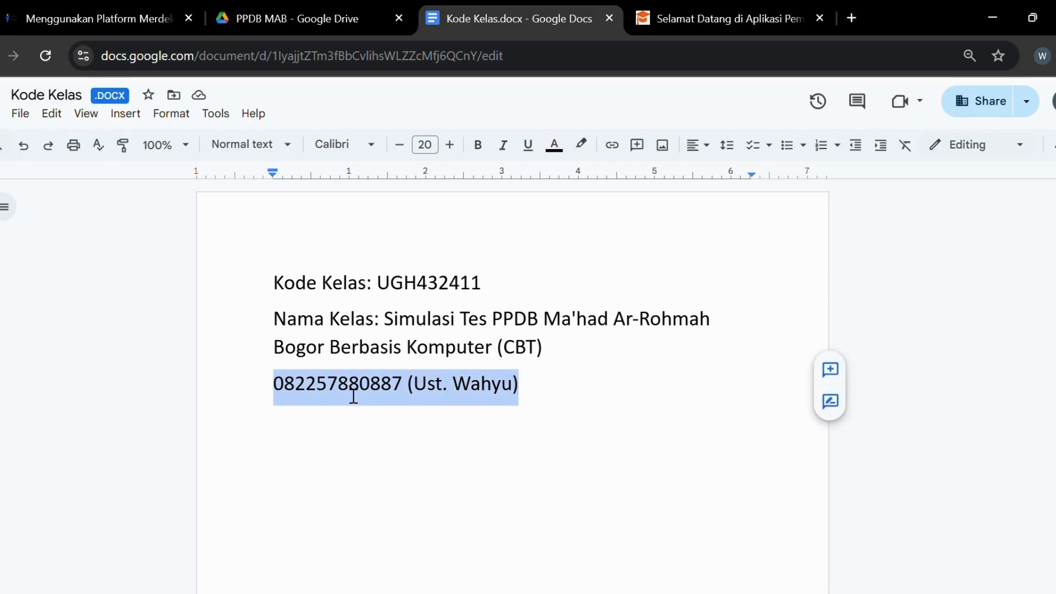
{"action": "left_click", "coordinate": [546, 394]}
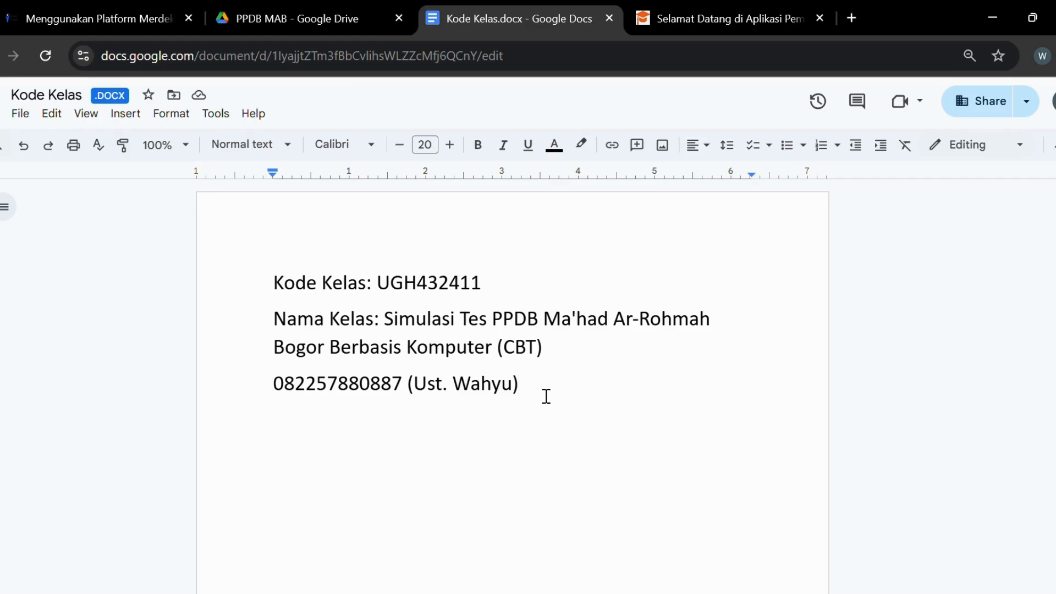
{"action": "left_click", "coordinate": [681, 10]}
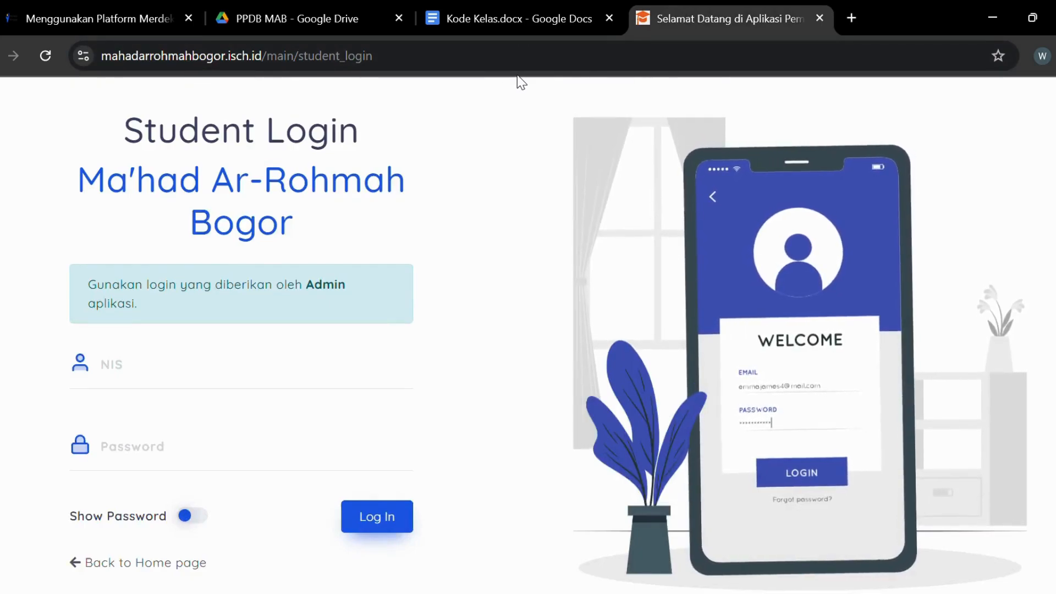